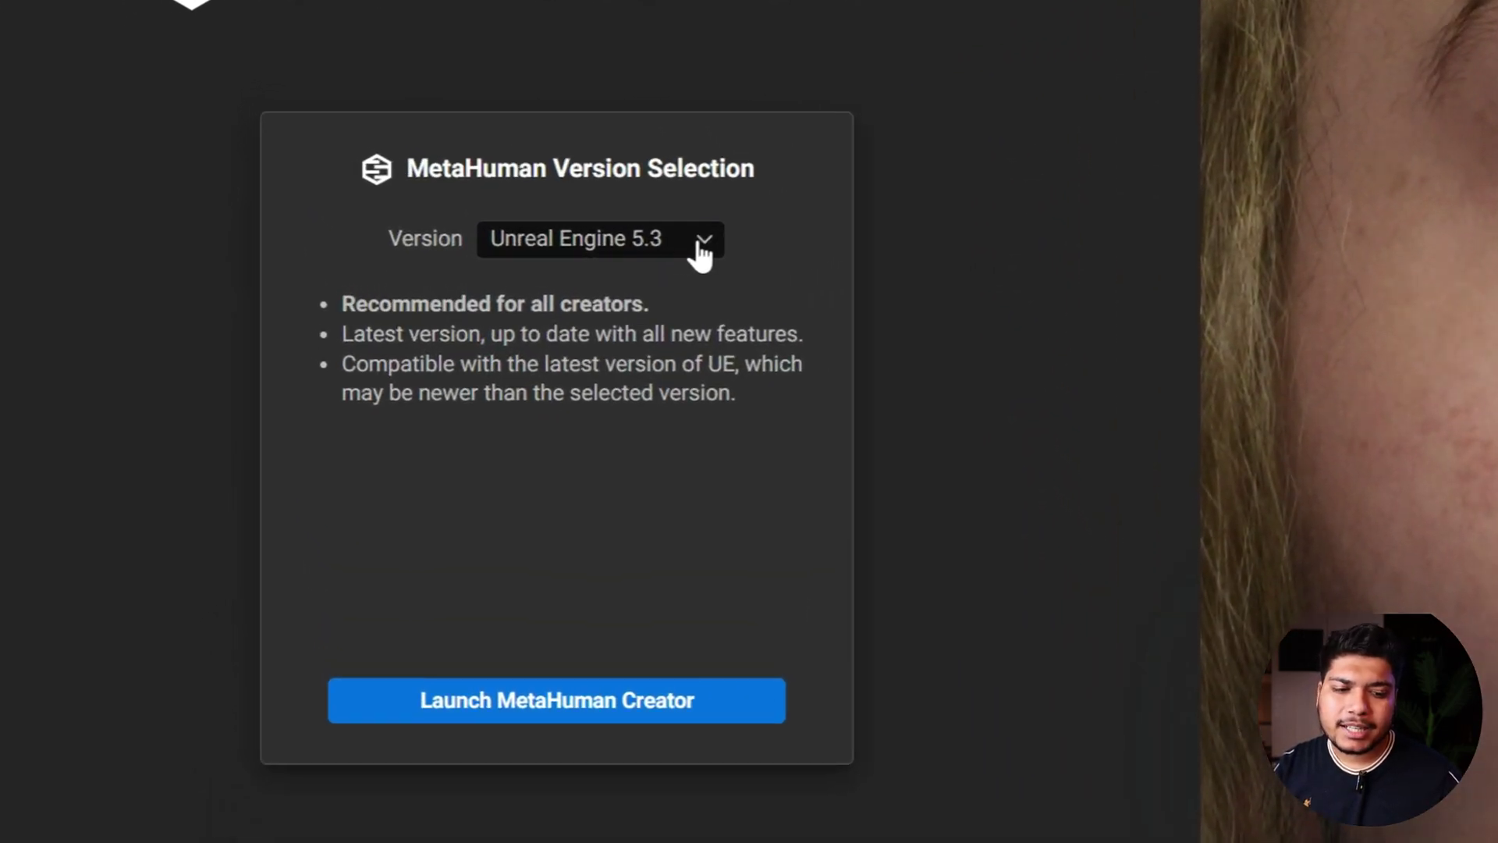
Keep Unreal Engine 5.3 as the version and launch MetaHuman Creator
click(701, 254)
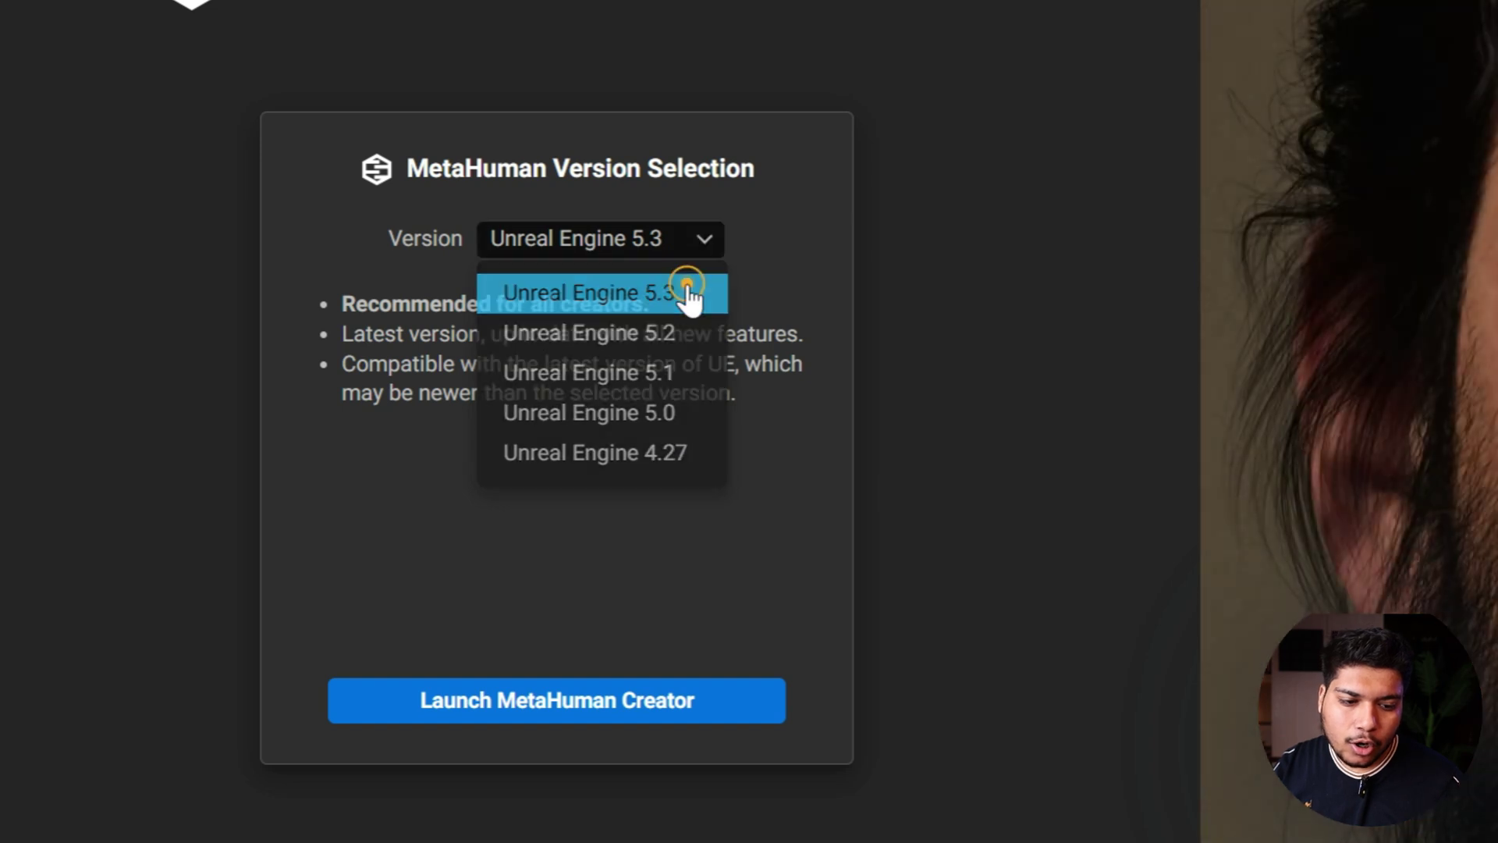
click(686, 291)
click(550, 667)
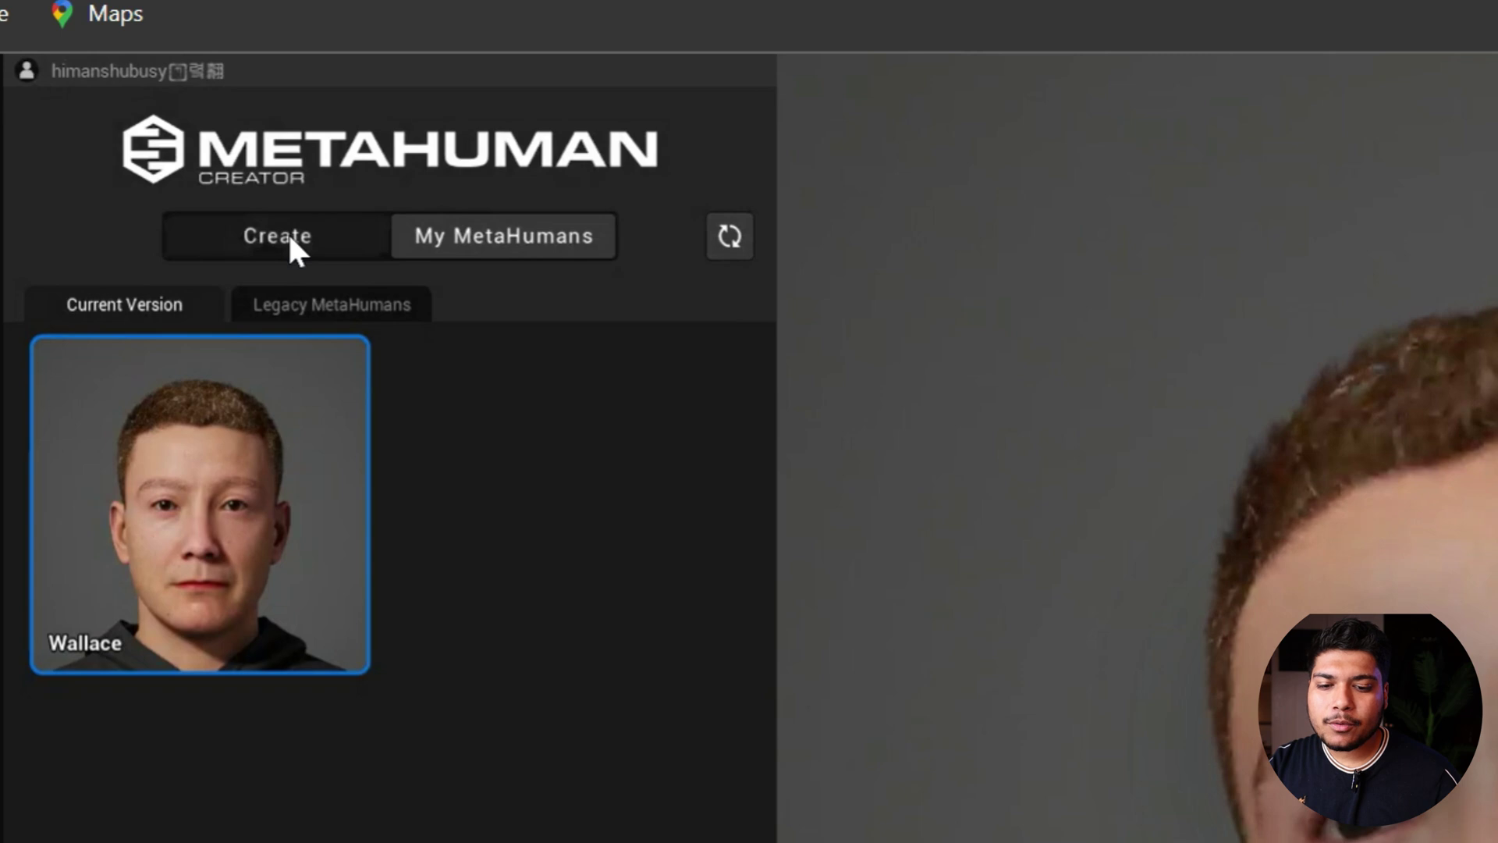
Browse the presets under Create, select Cooper and create a new character from it
click(290, 238)
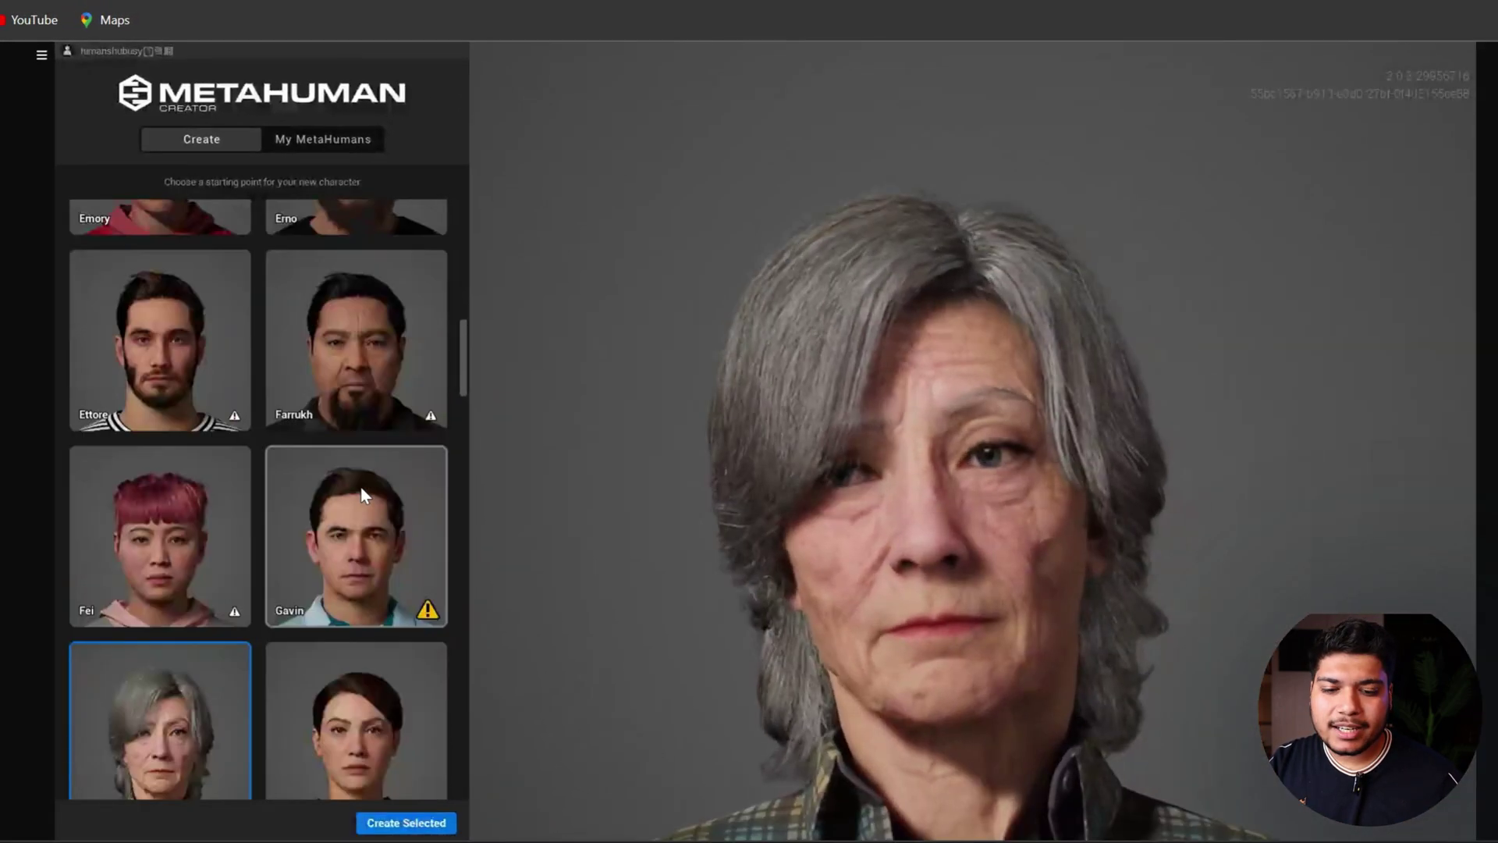
scroll(361, 491, up, 5)
scroll(361, 491, up, 5)
scroll(361, 492, up, 5)
scroll(361, 491, up, 5)
mouse_move(434, 330)
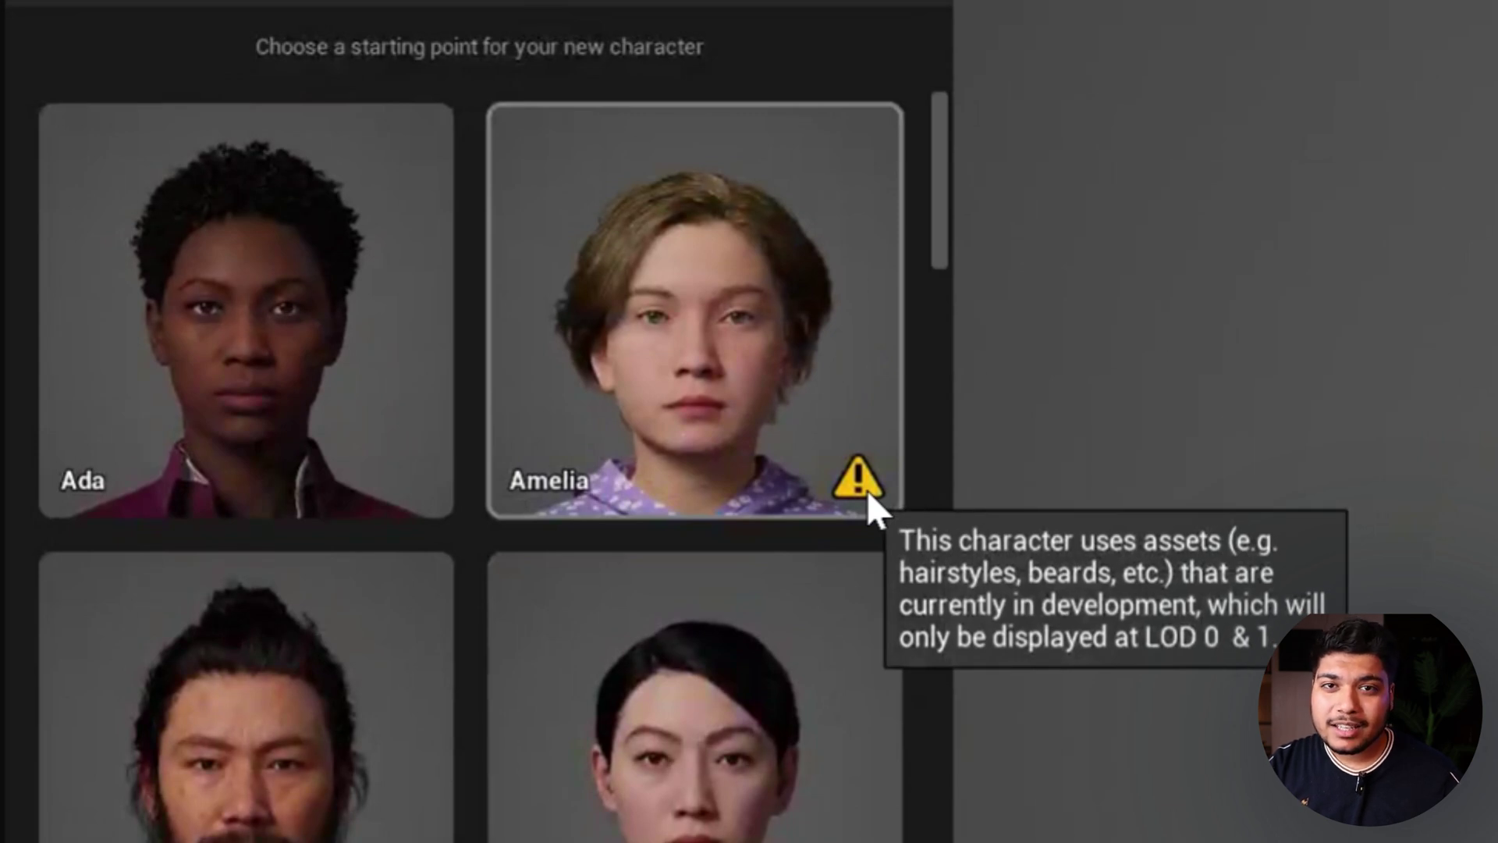
click(941, 239)
scroll(943, 311, down, 3)
scroll(943, 311, down, 2)
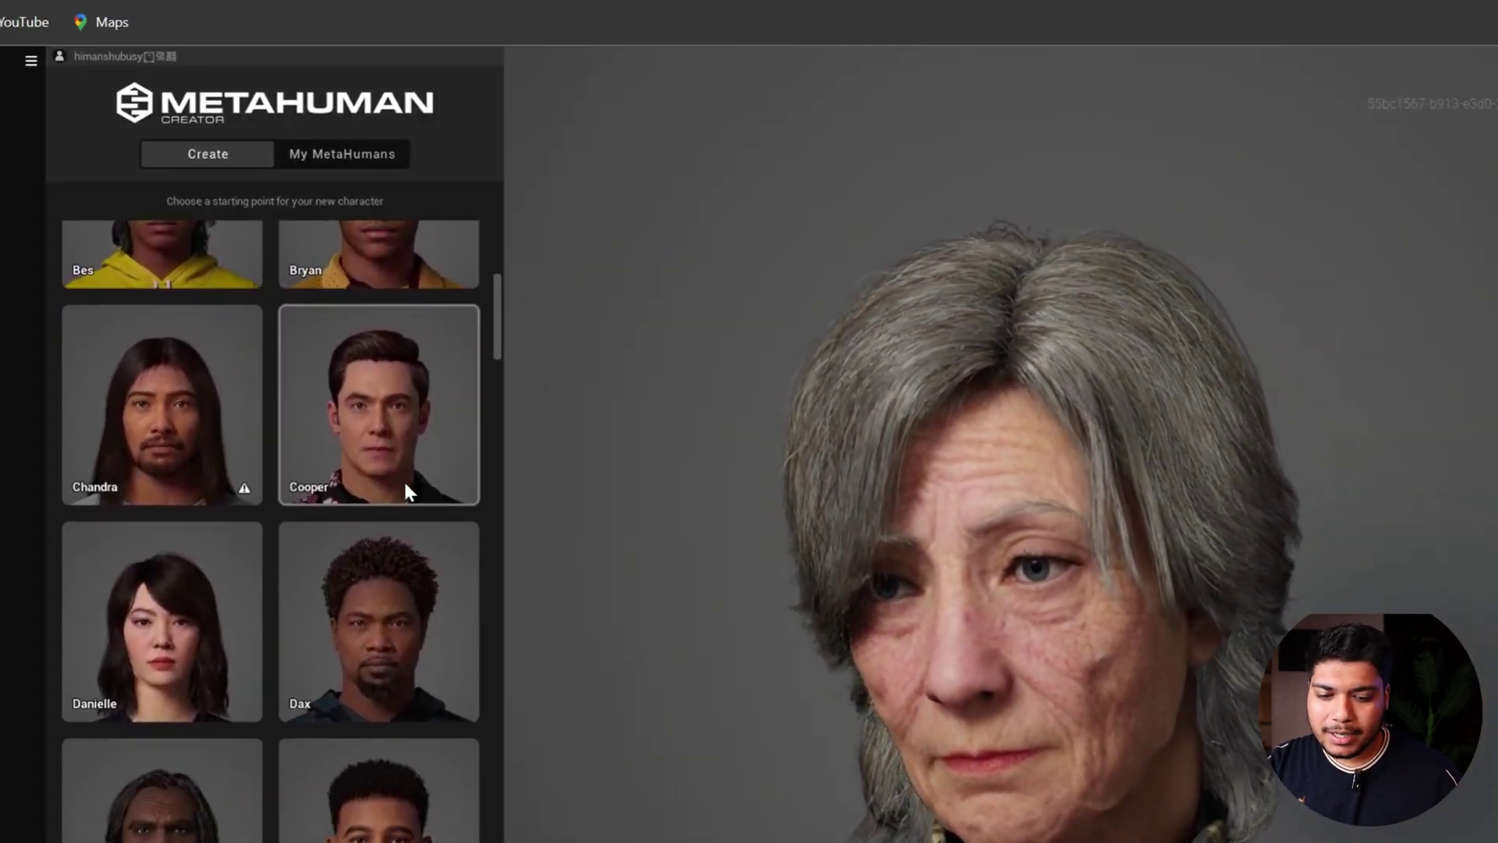
scroll(405, 479, down, 1)
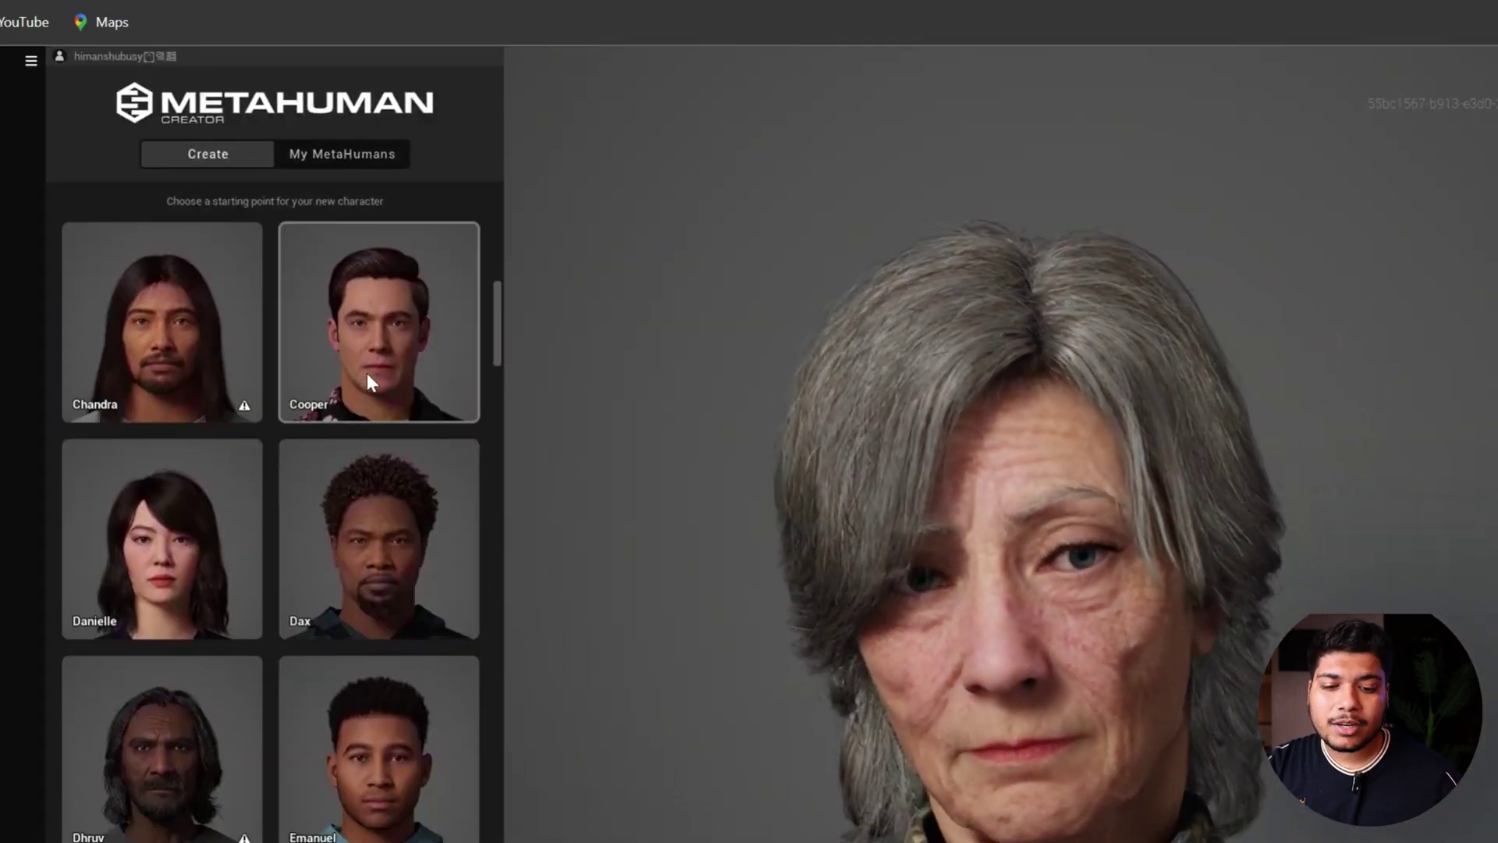
click(383, 360)
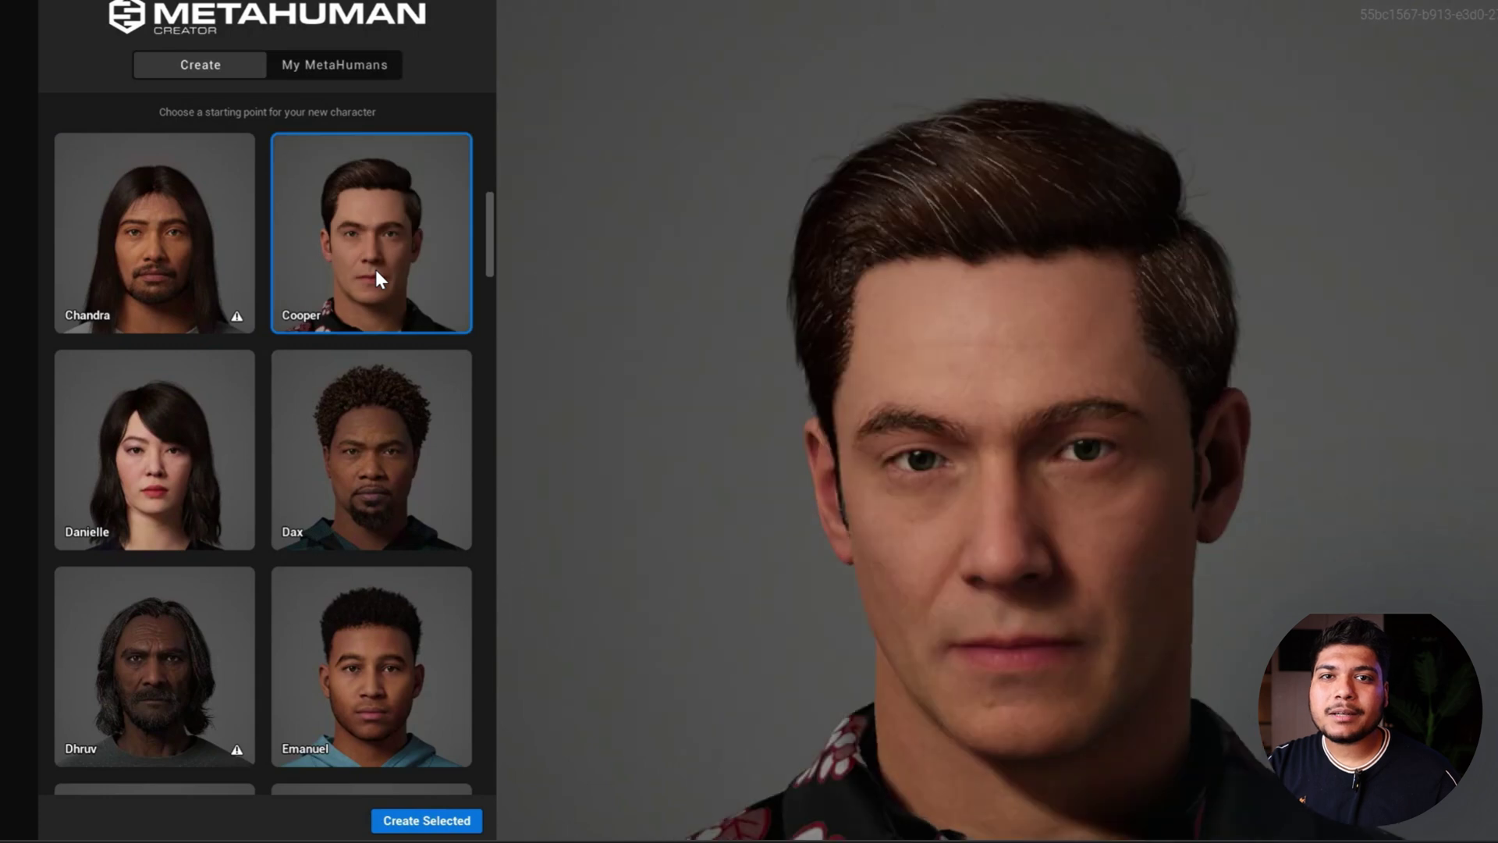
click(384, 820)
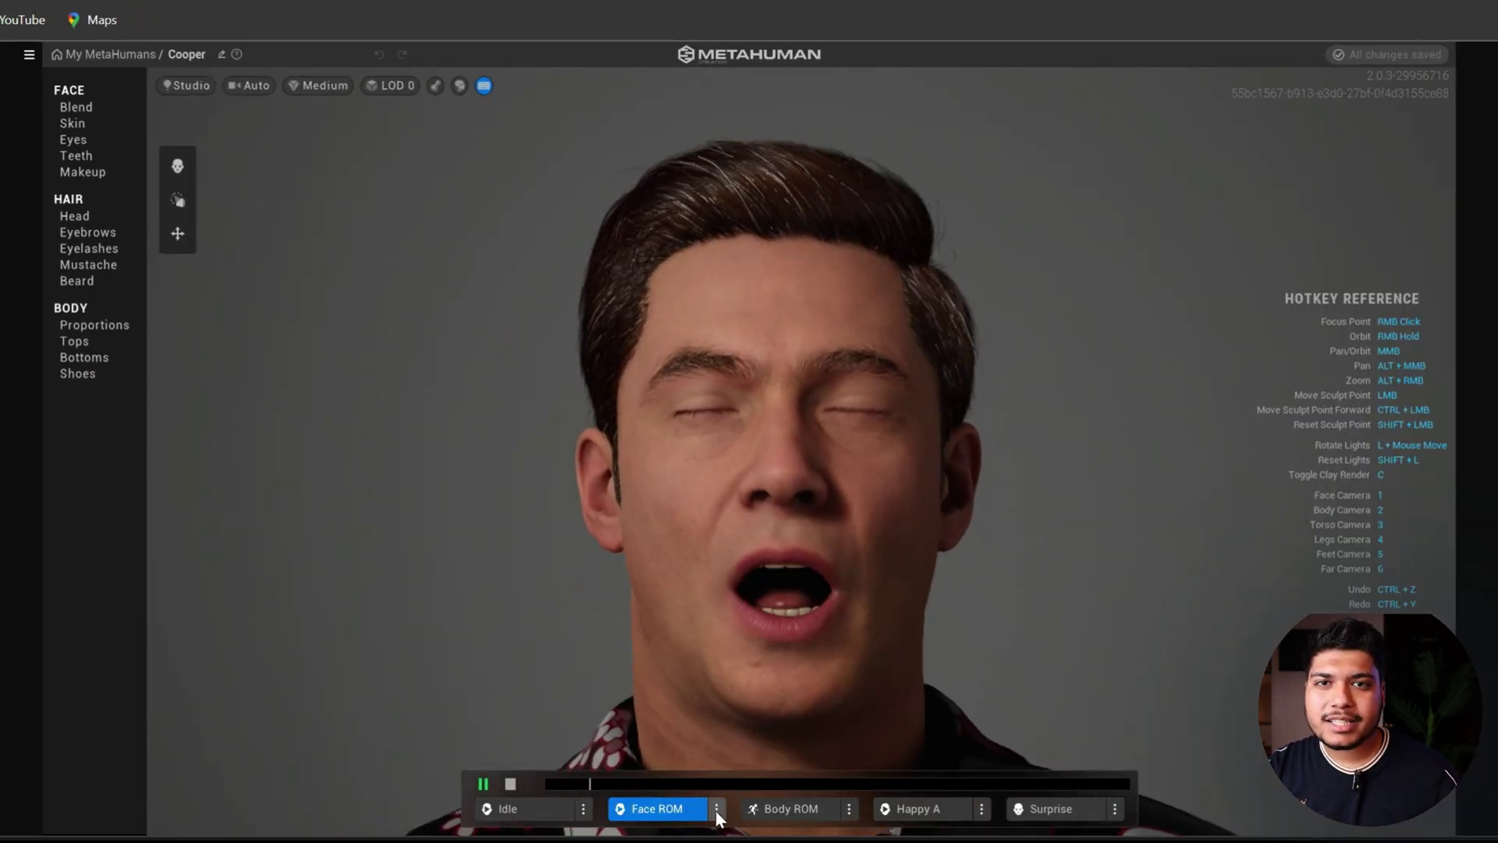
Try Happy B and Surprise in the first preview slot, settling on the Amaze A loop
click(716, 809)
click(757, 566)
click(716, 809)
click(765, 392)
click(716, 808)
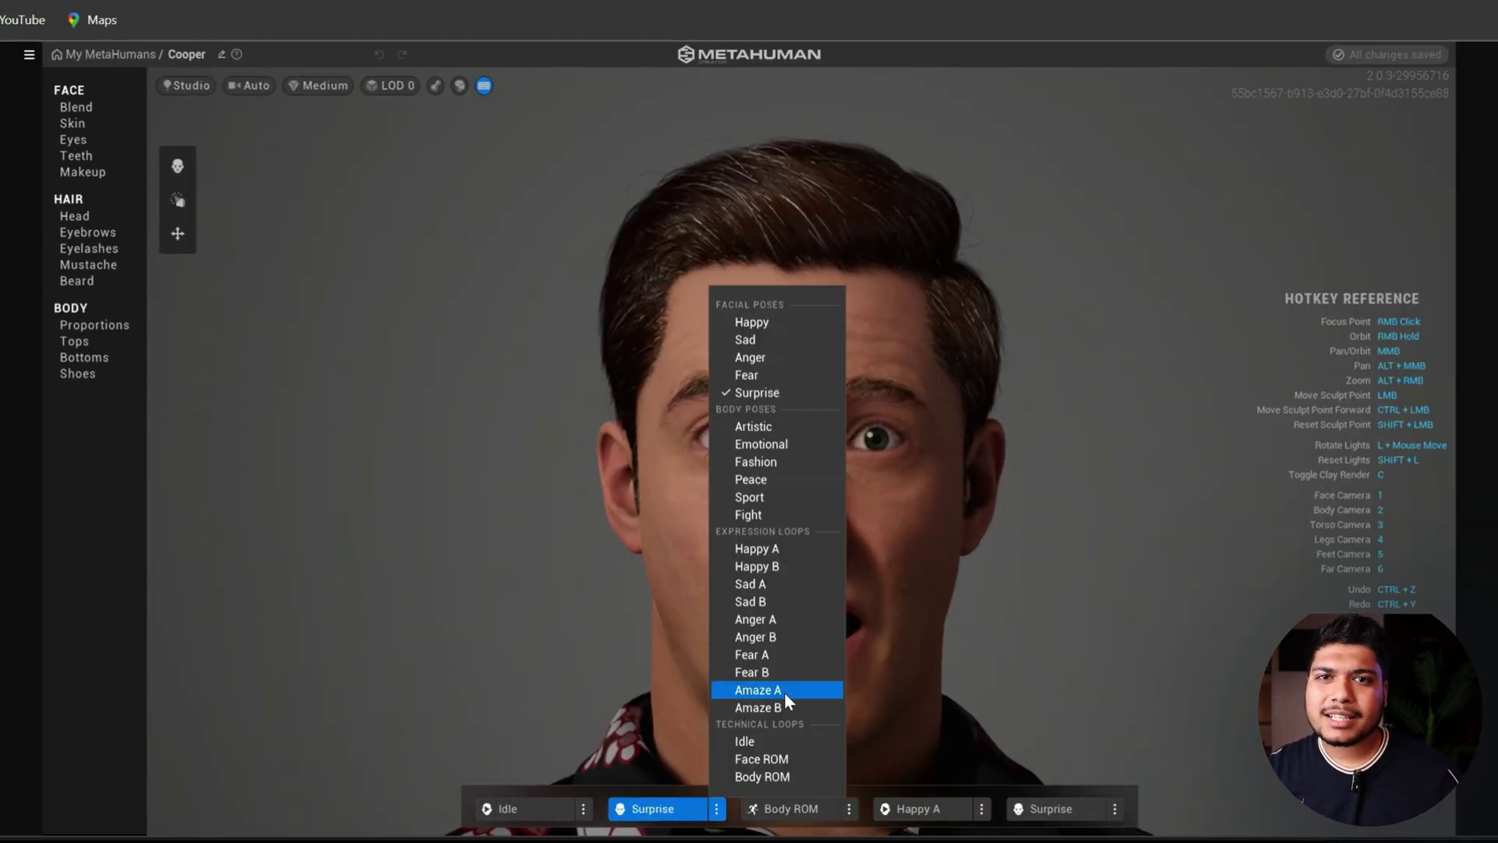
click(783, 690)
Set the Body ROM preview slot to Happy B and bring up the Face Blend tools
click(849, 809)
click(870, 568)
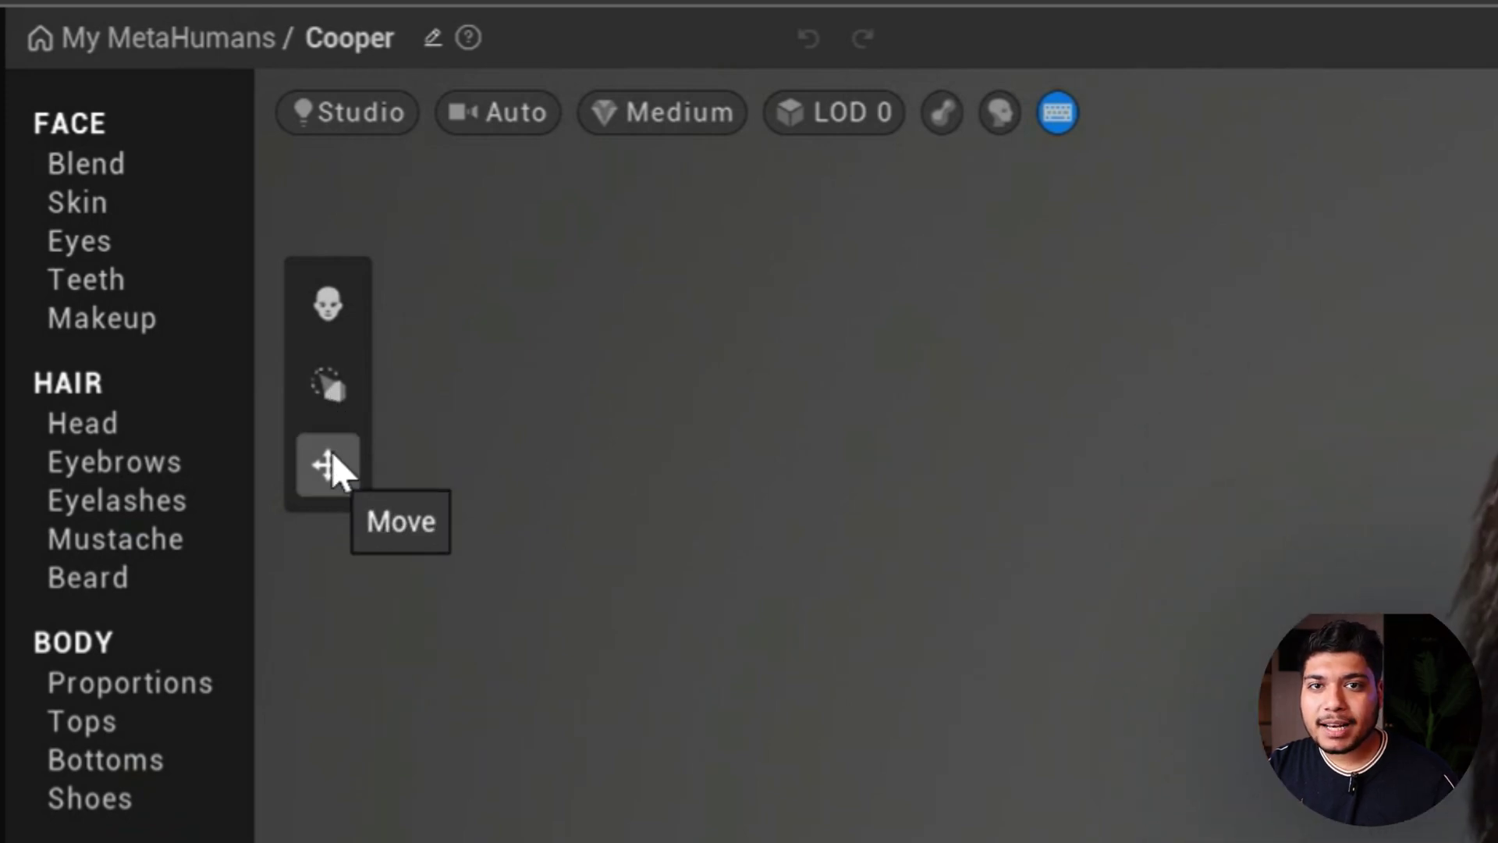
click(338, 319)
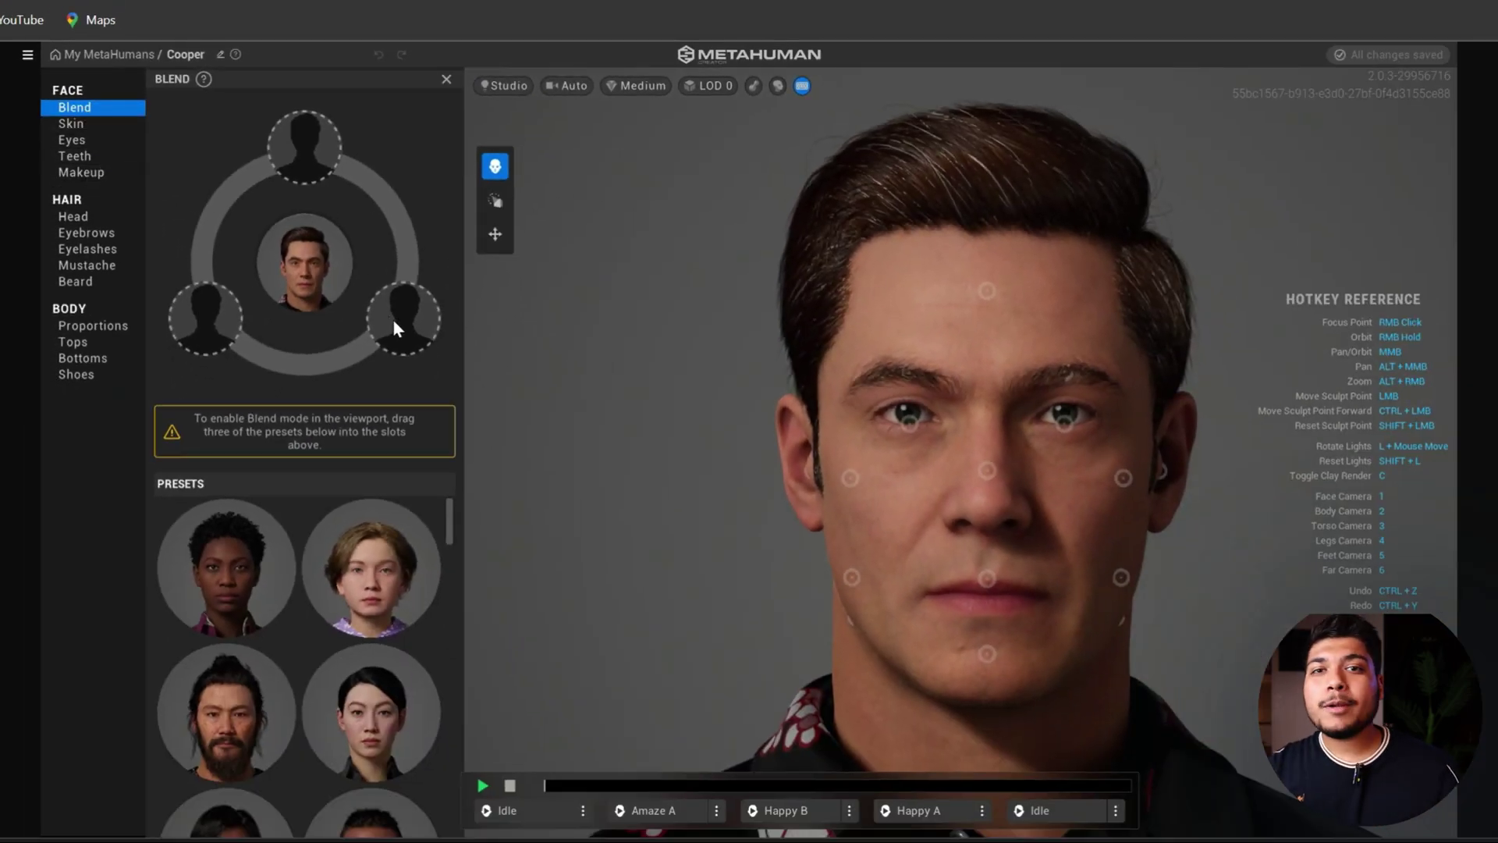
Fill the three blend slots with Emanuel, Danielle and a bearded preset
scroll(307, 546, down, 2)
scroll(307, 547, down, 2)
scroll(306, 547, down, 2)
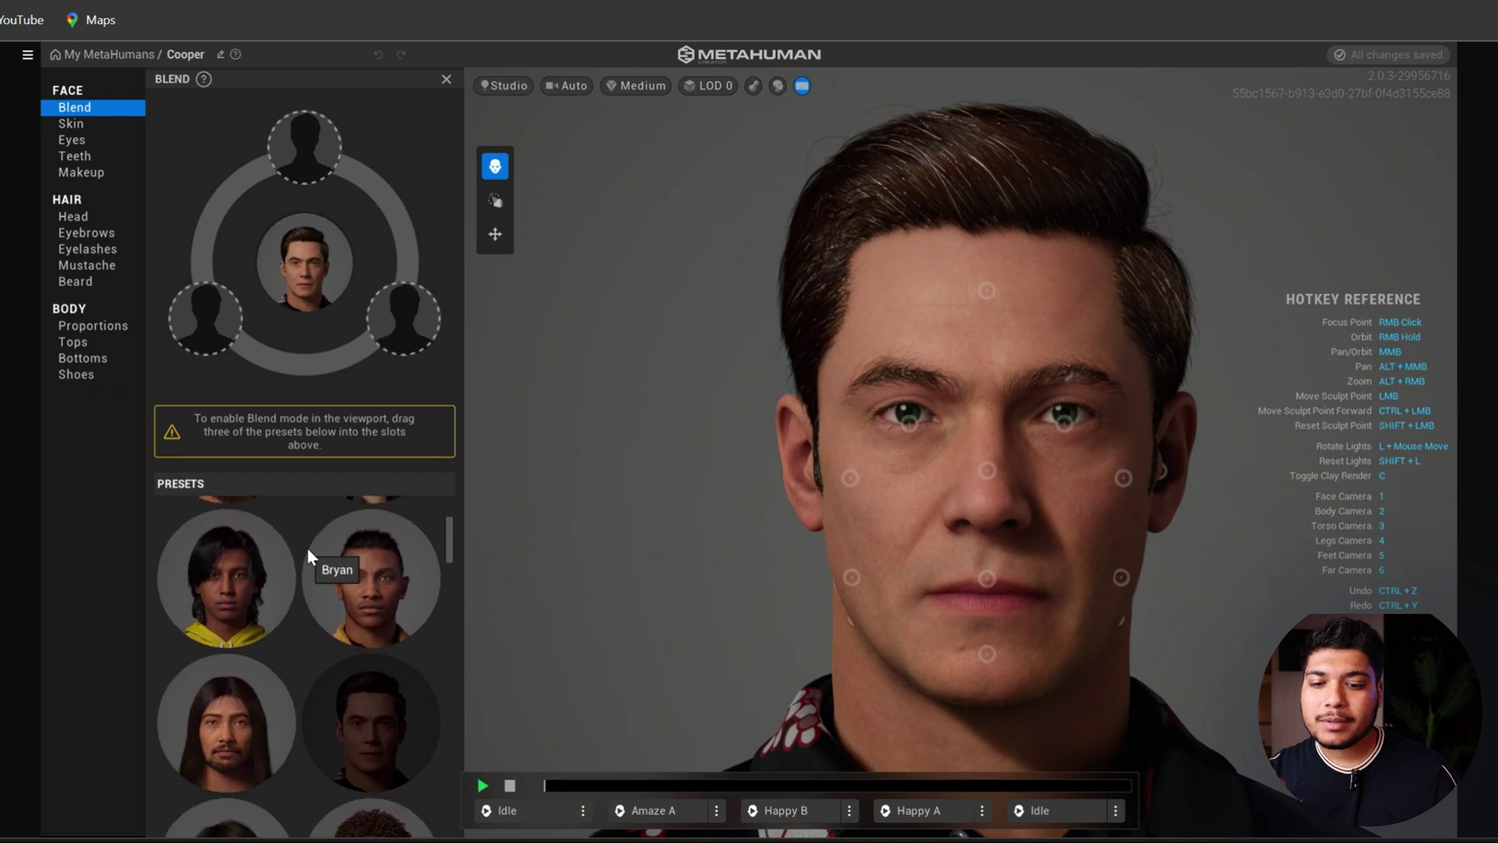
scroll(381, 604, down, 2)
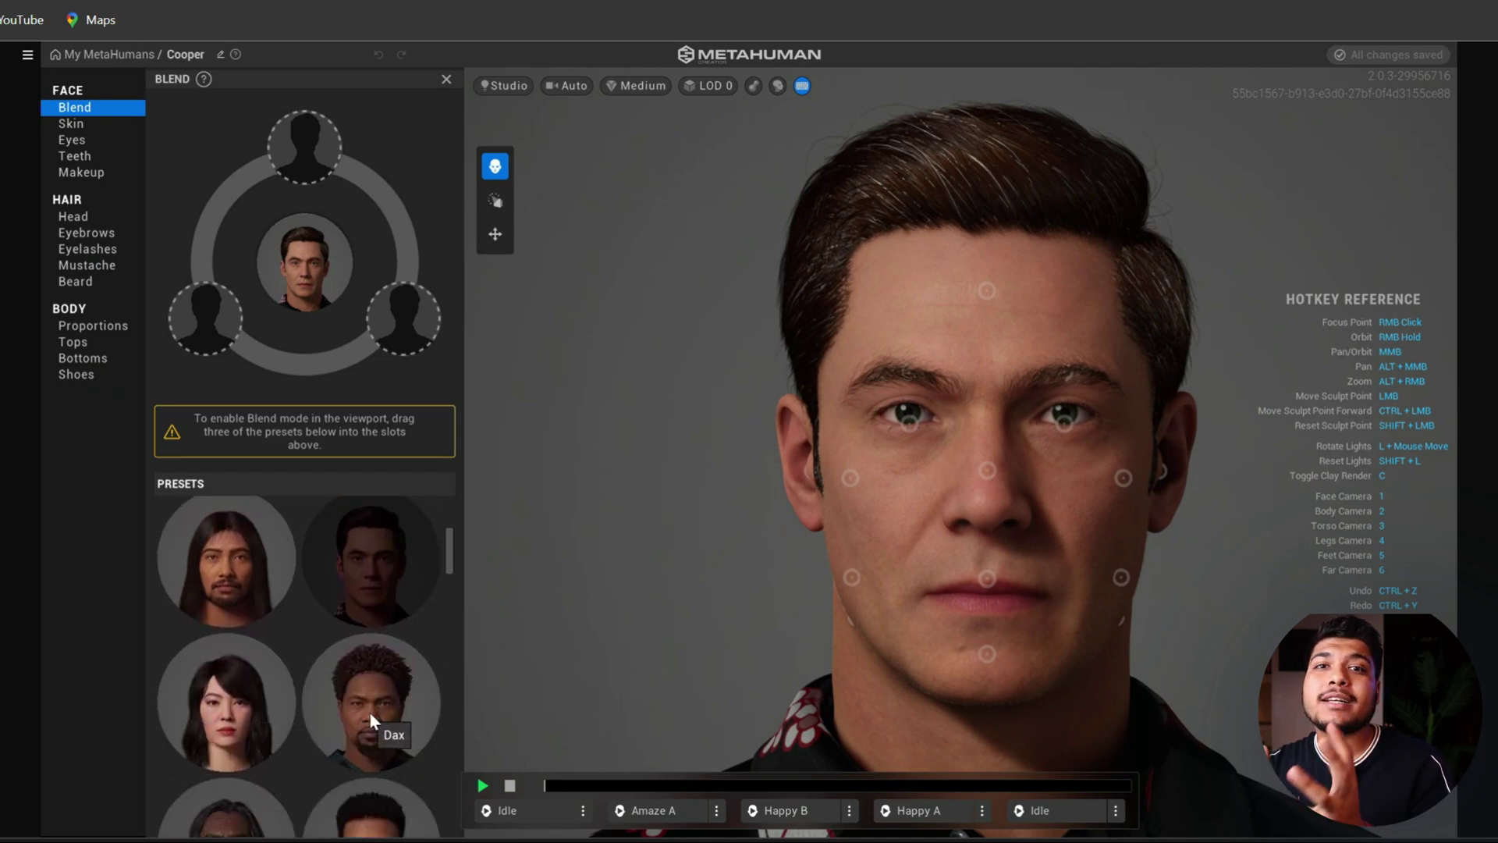
scroll(344, 749, down, 2)
drag(344, 734, 239, 317)
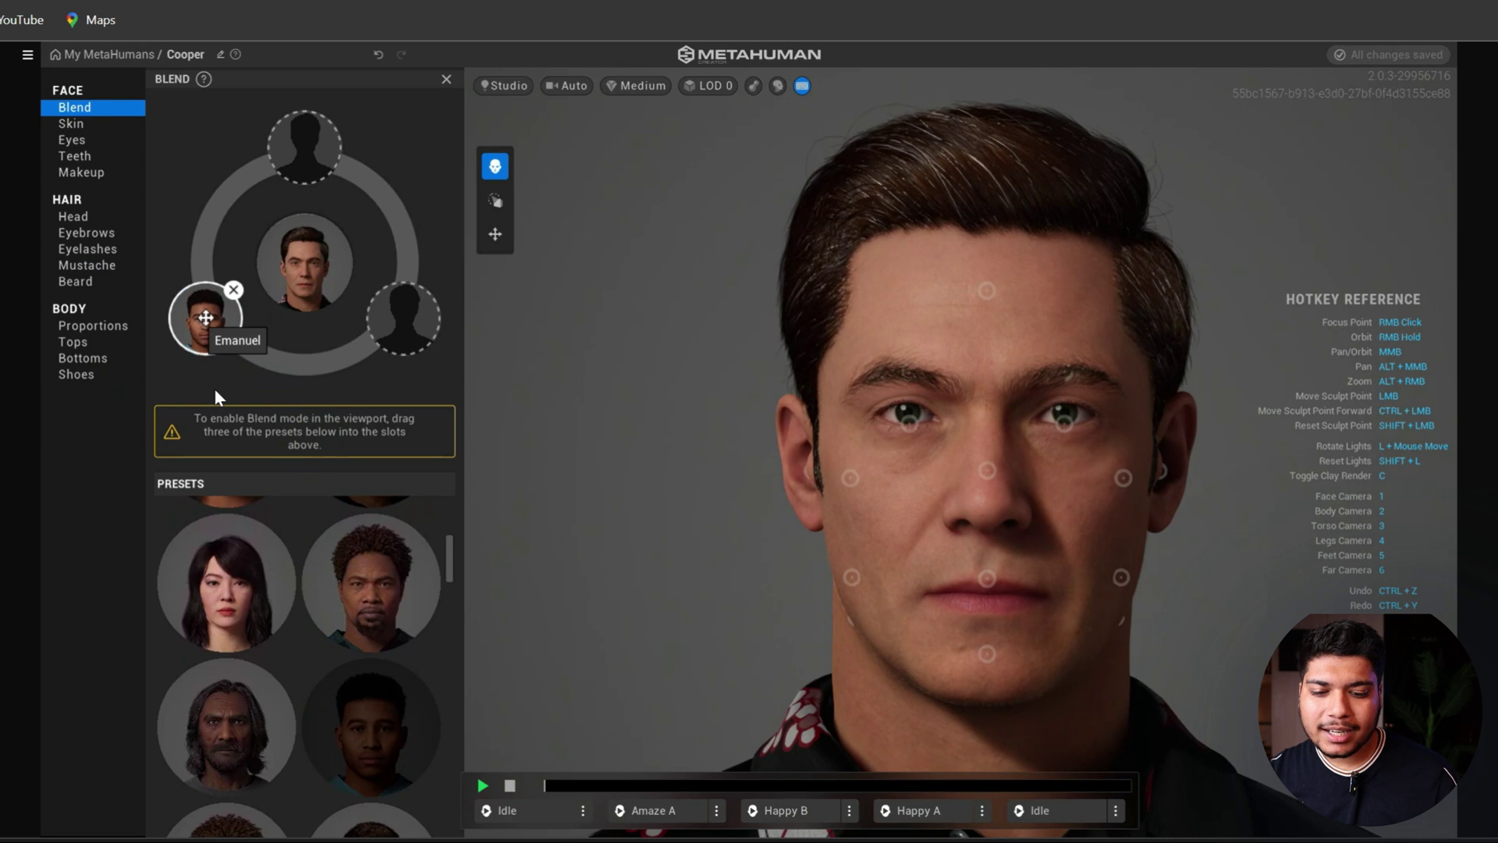
drag(303, 316, 316, 262)
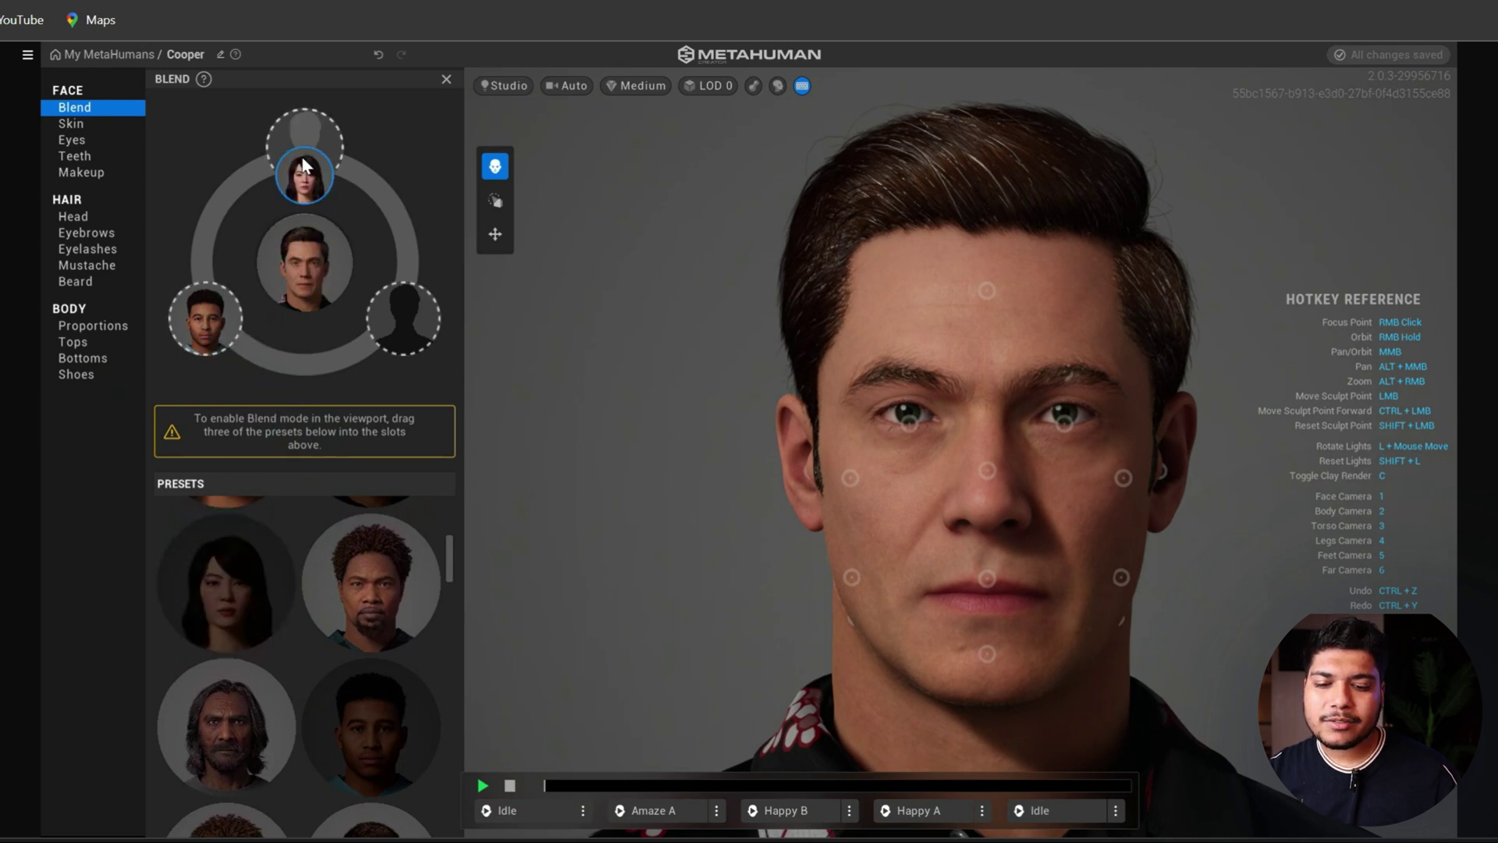
scroll(283, 614, down, 2)
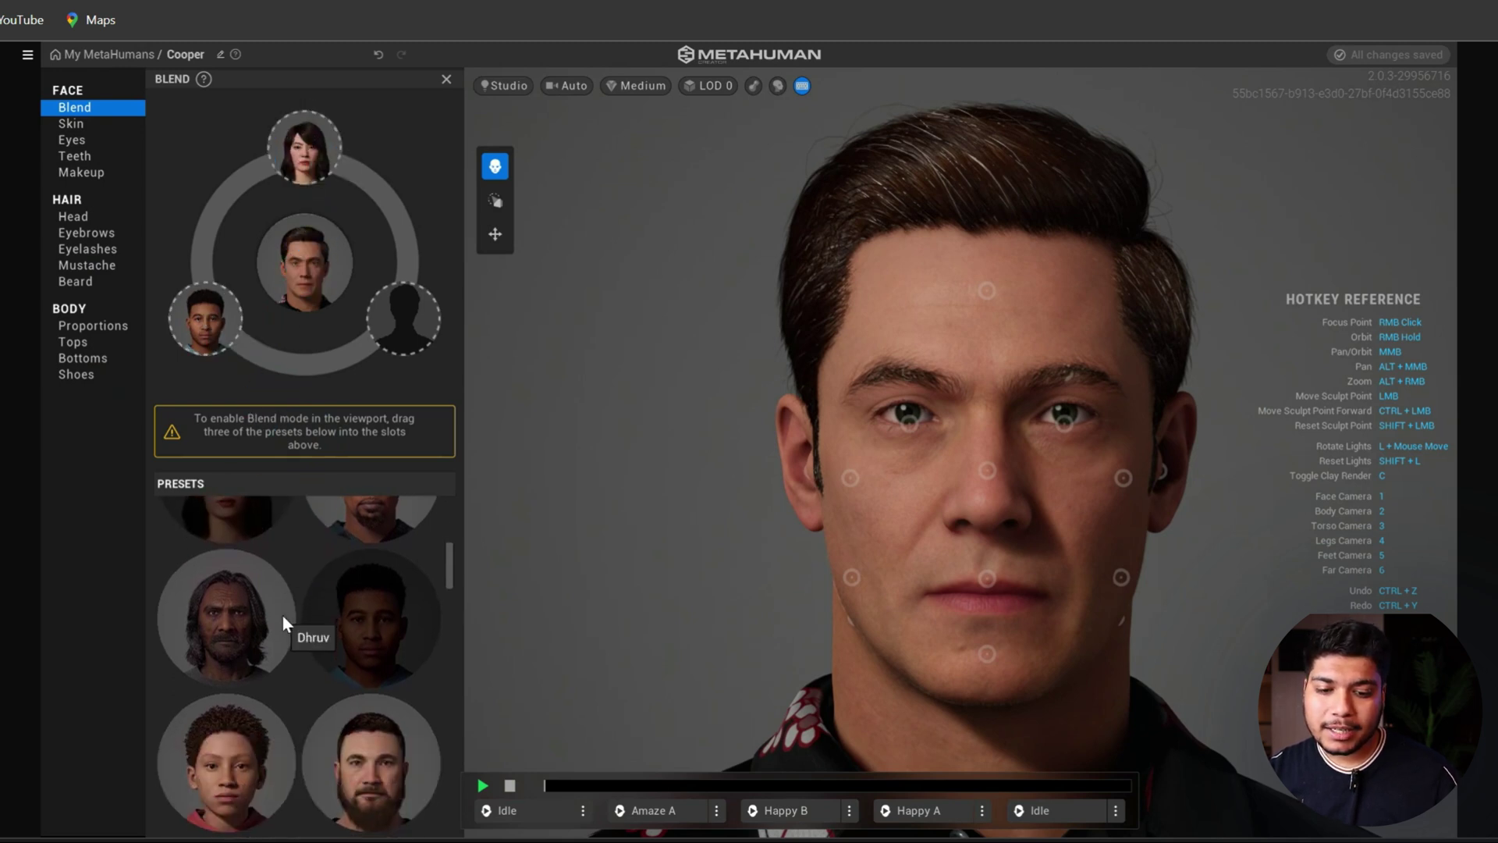
scroll(283, 615, down, 1)
drag(390, 720, 420, 317)
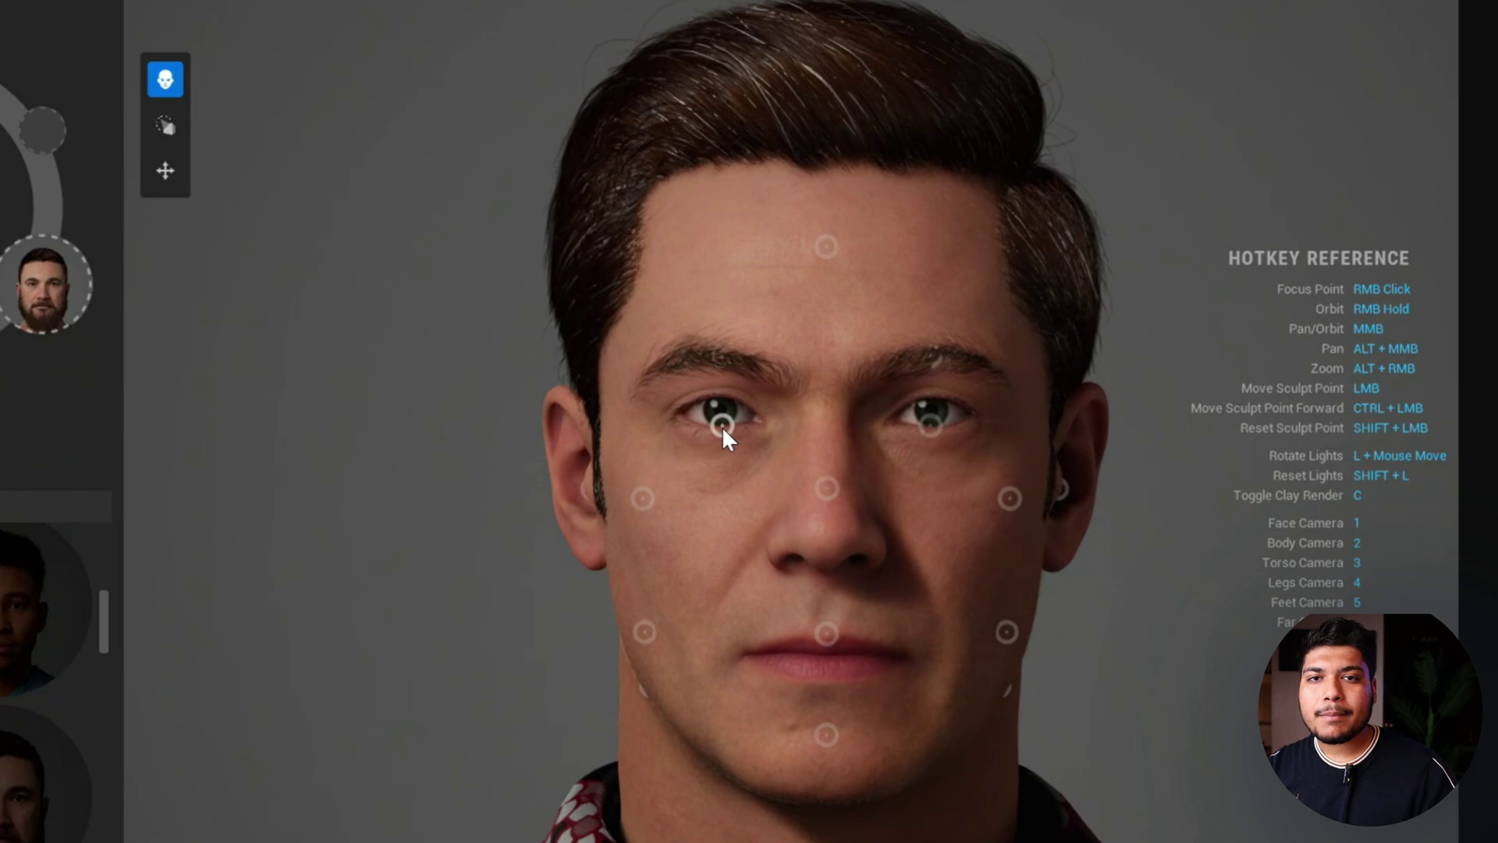
Blend Cooper's eye region, nose bridge and nose toward the source faces via sculpt points
drag(723, 426, 713, 355)
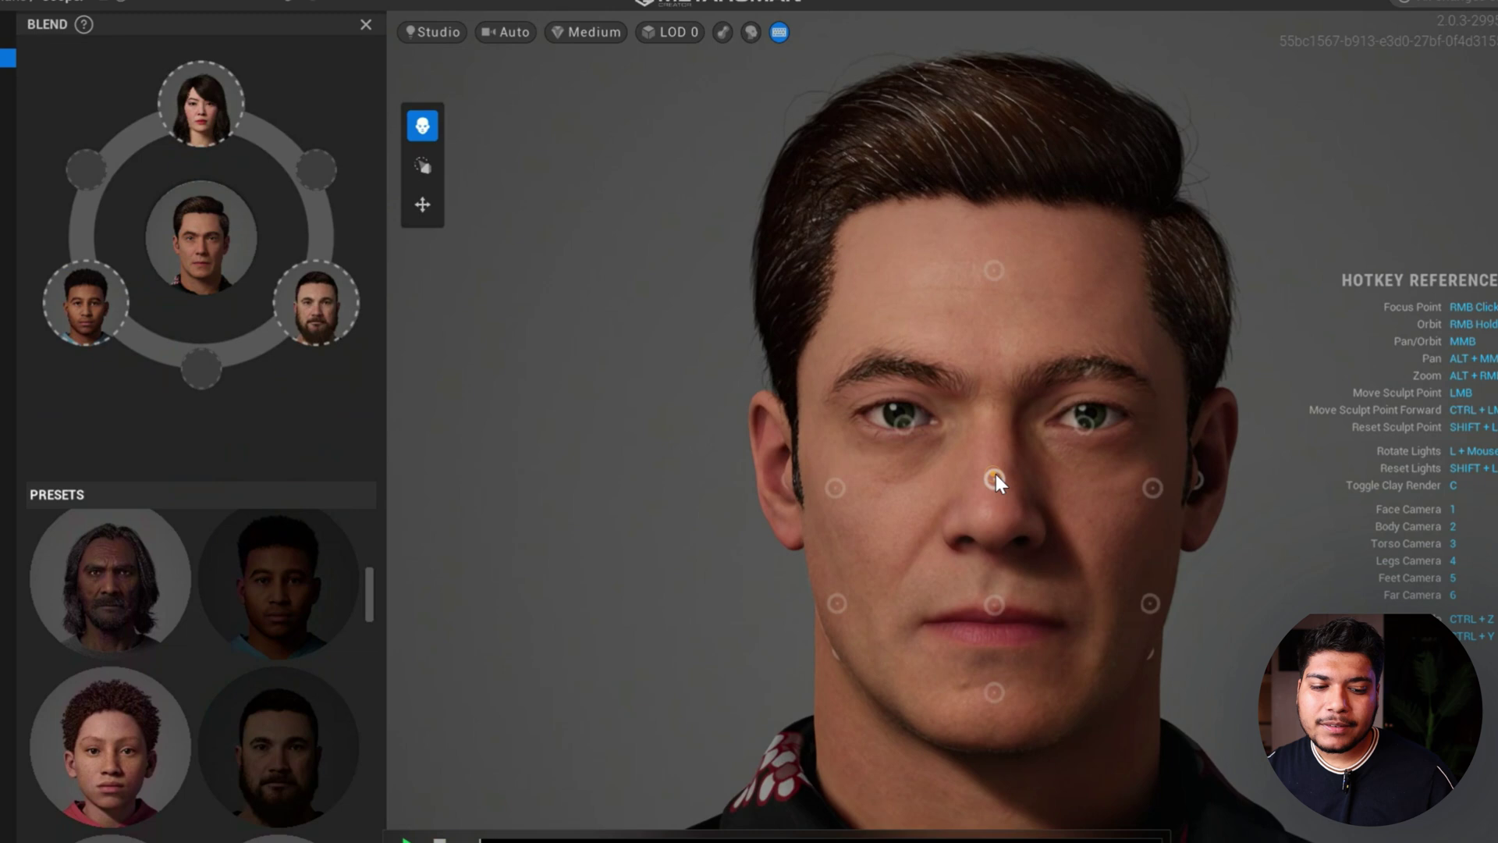
drag(993, 477, 998, 291)
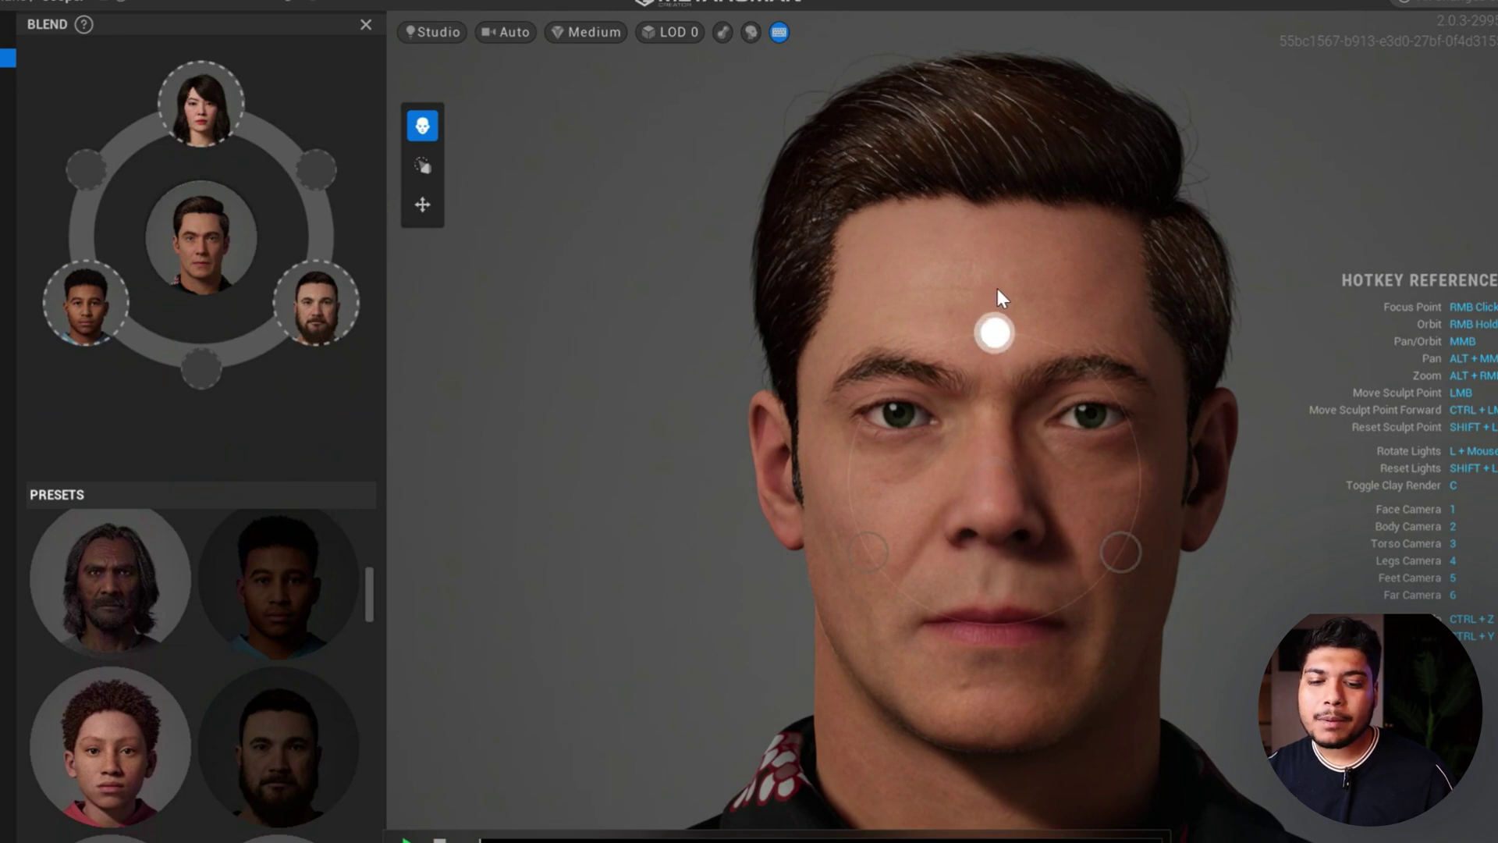
drag(996, 480, 1138, 636)
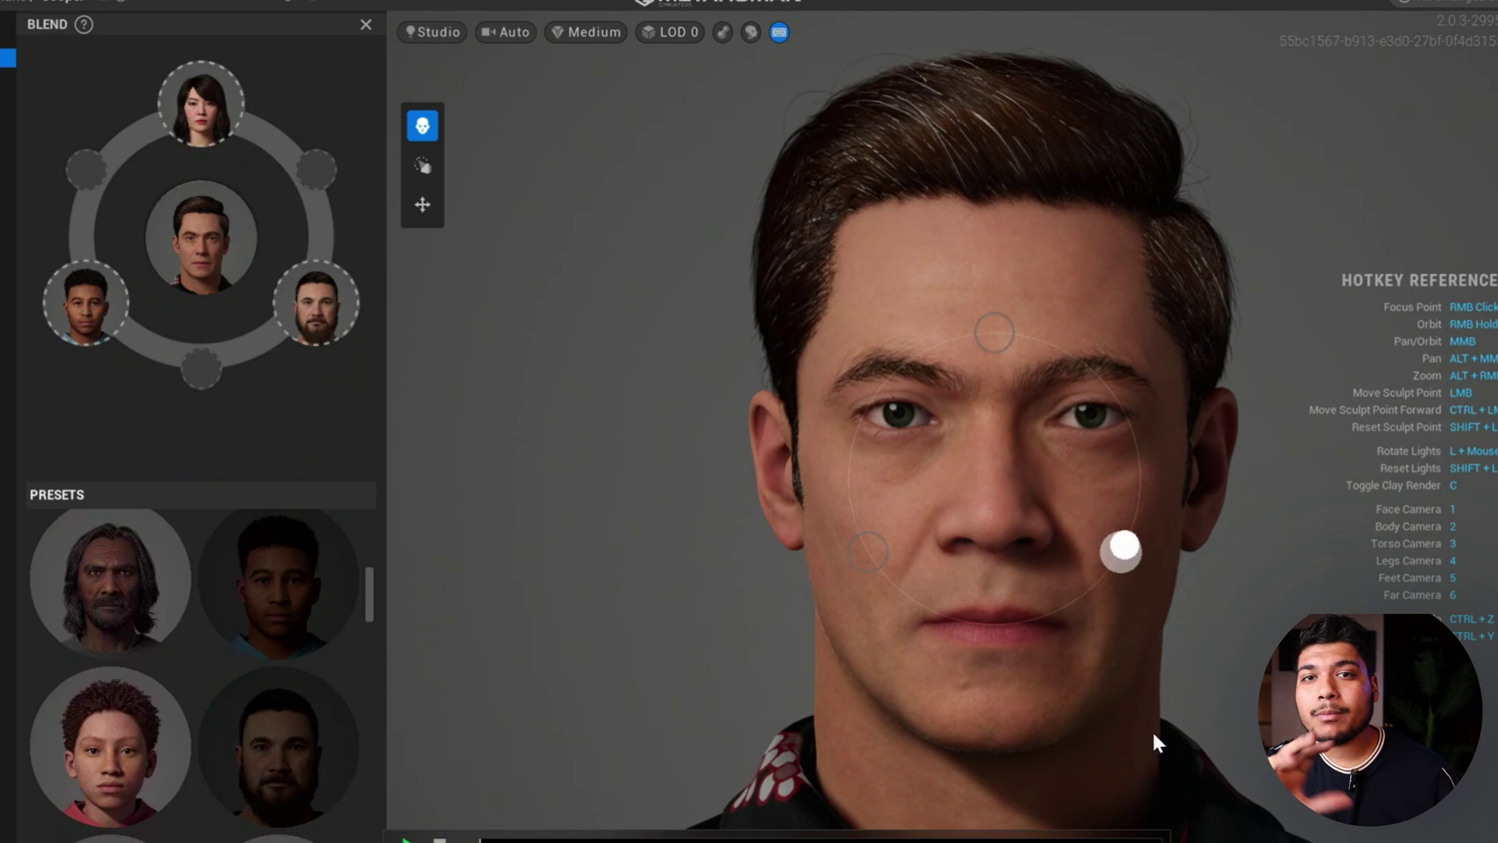
drag(1154, 734, 1151, 628)
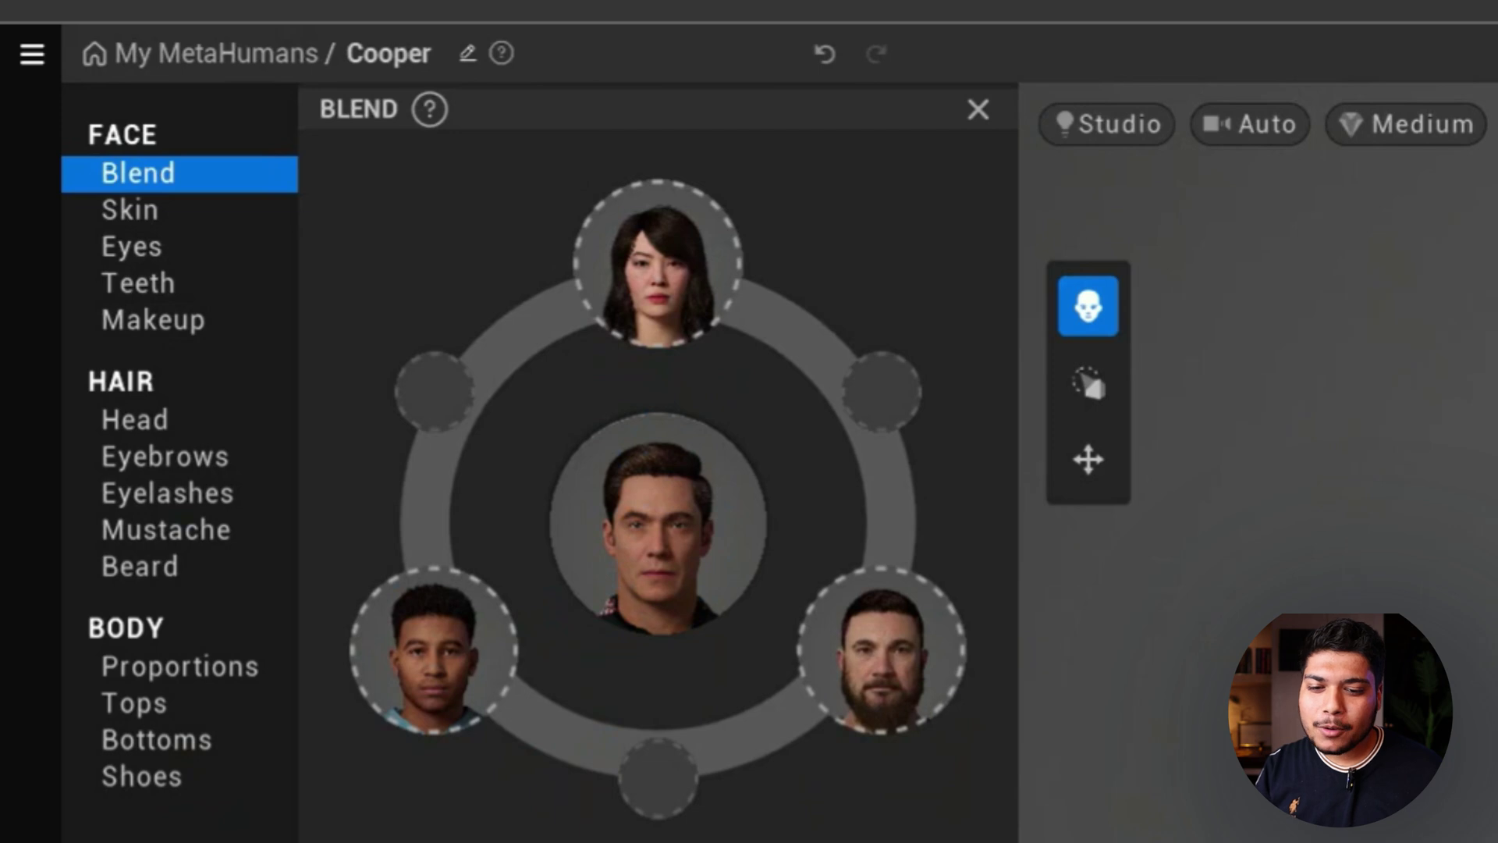
Raise the skin Texture amount and review Freckles and Accents, leaving the face freckle-free
click(138, 209)
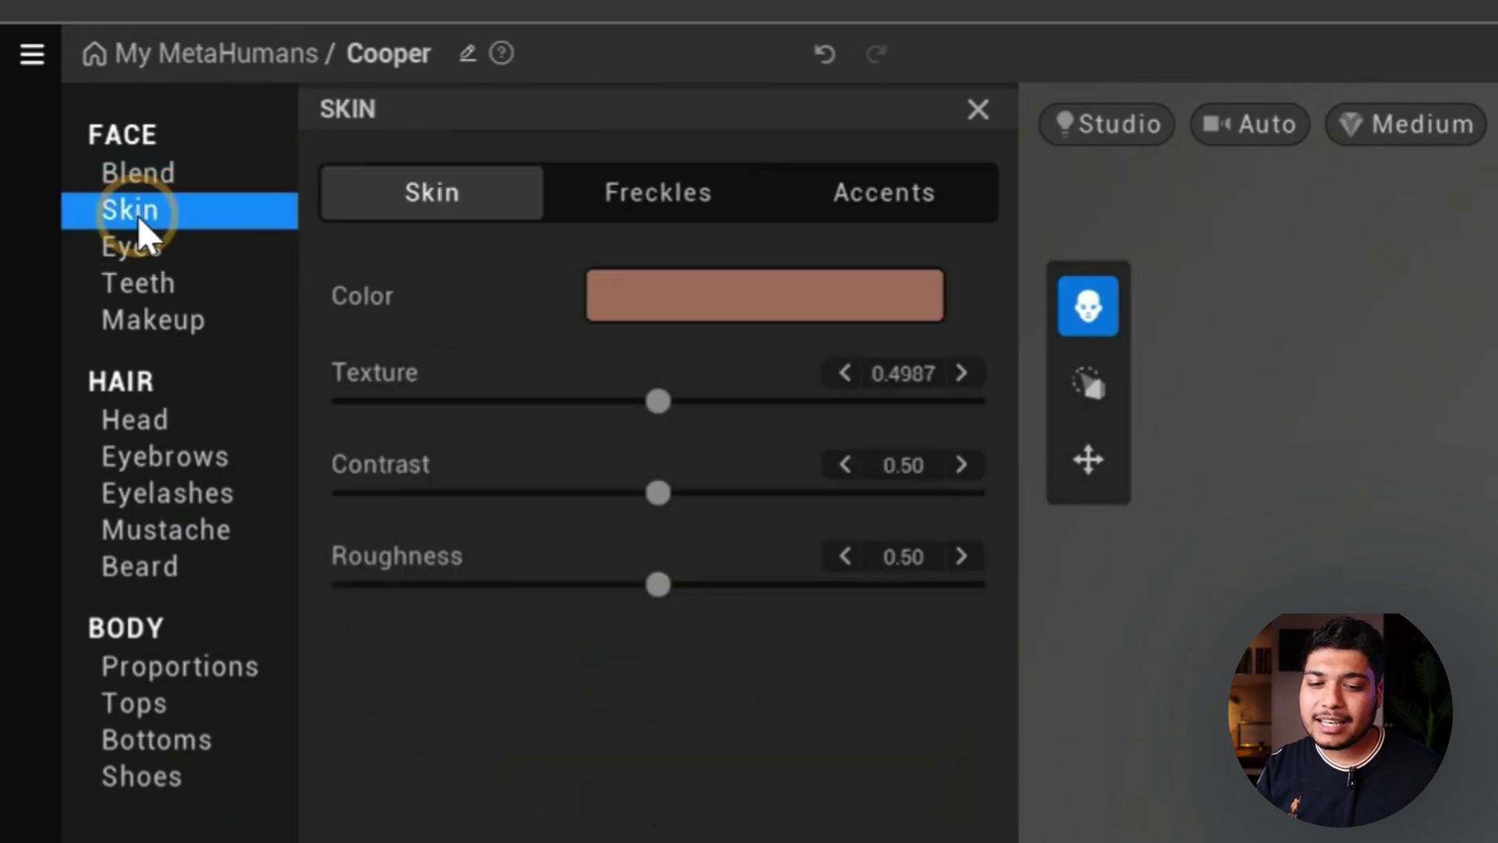
drag(663, 401, 885, 419)
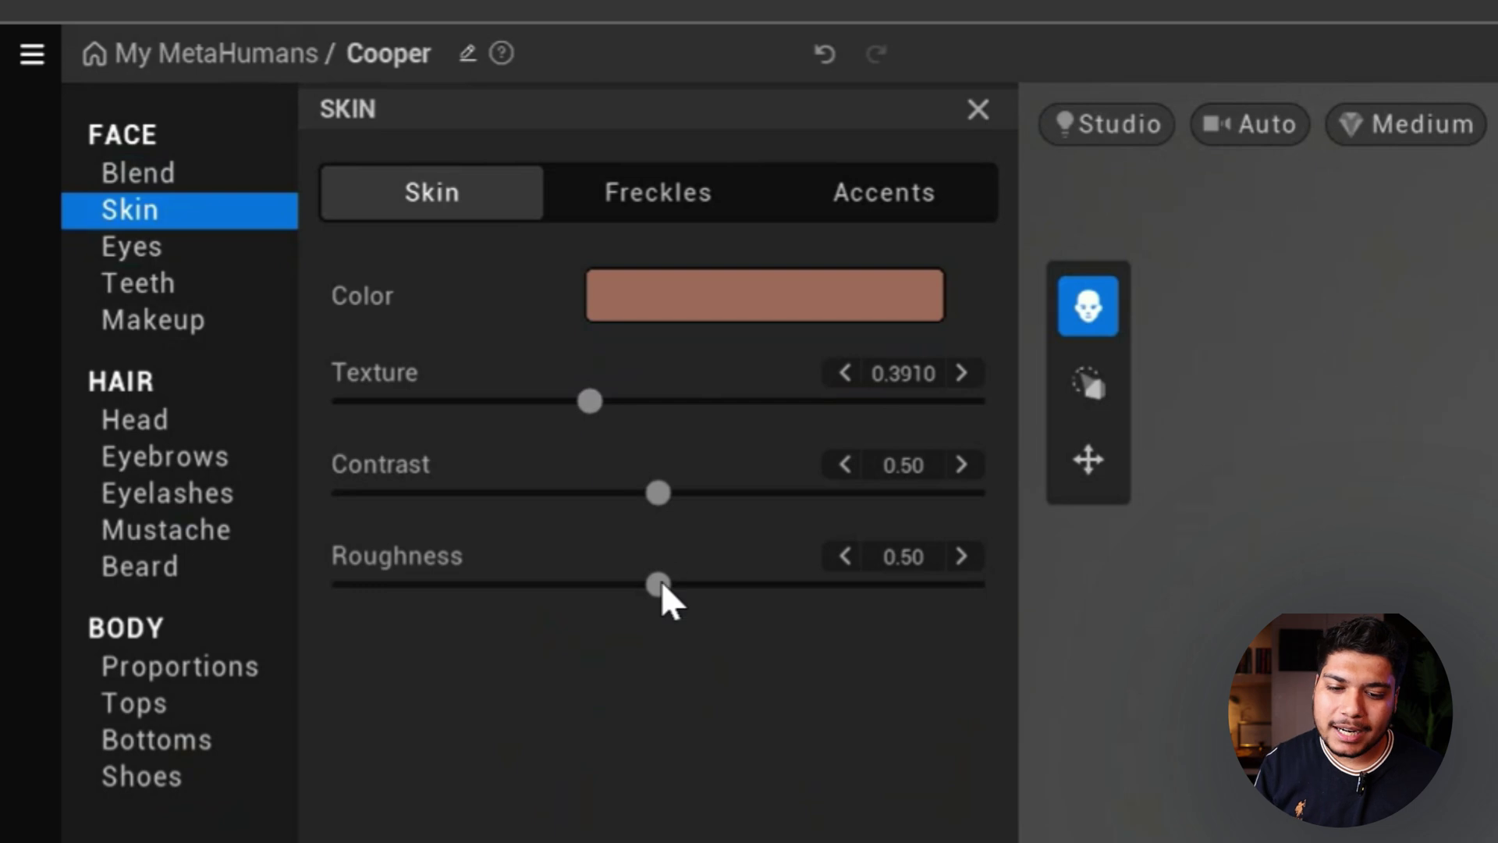
click(663, 174)
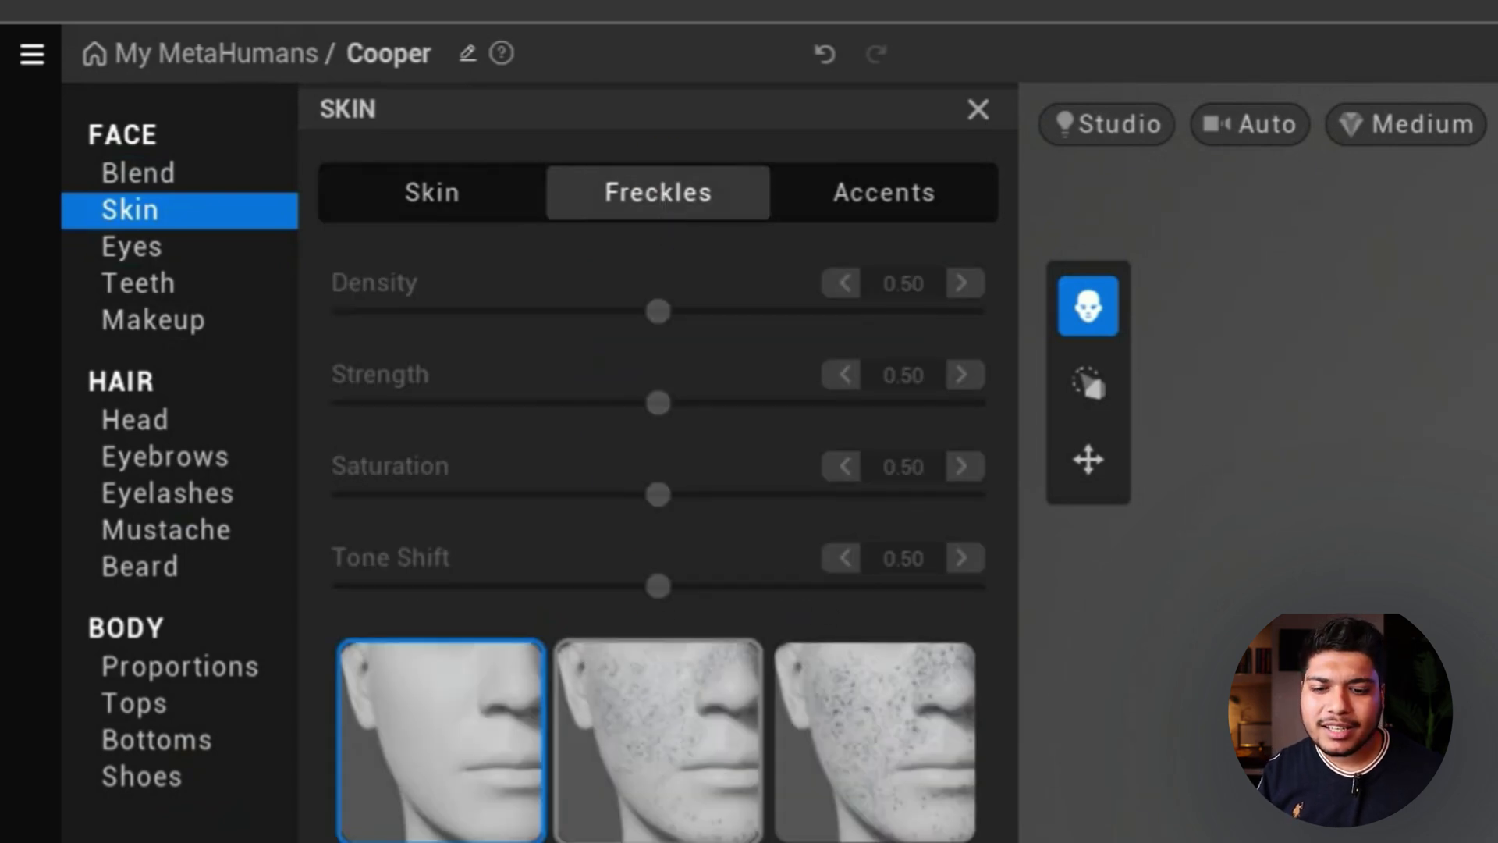
click(448, 697)
click(808, 190)
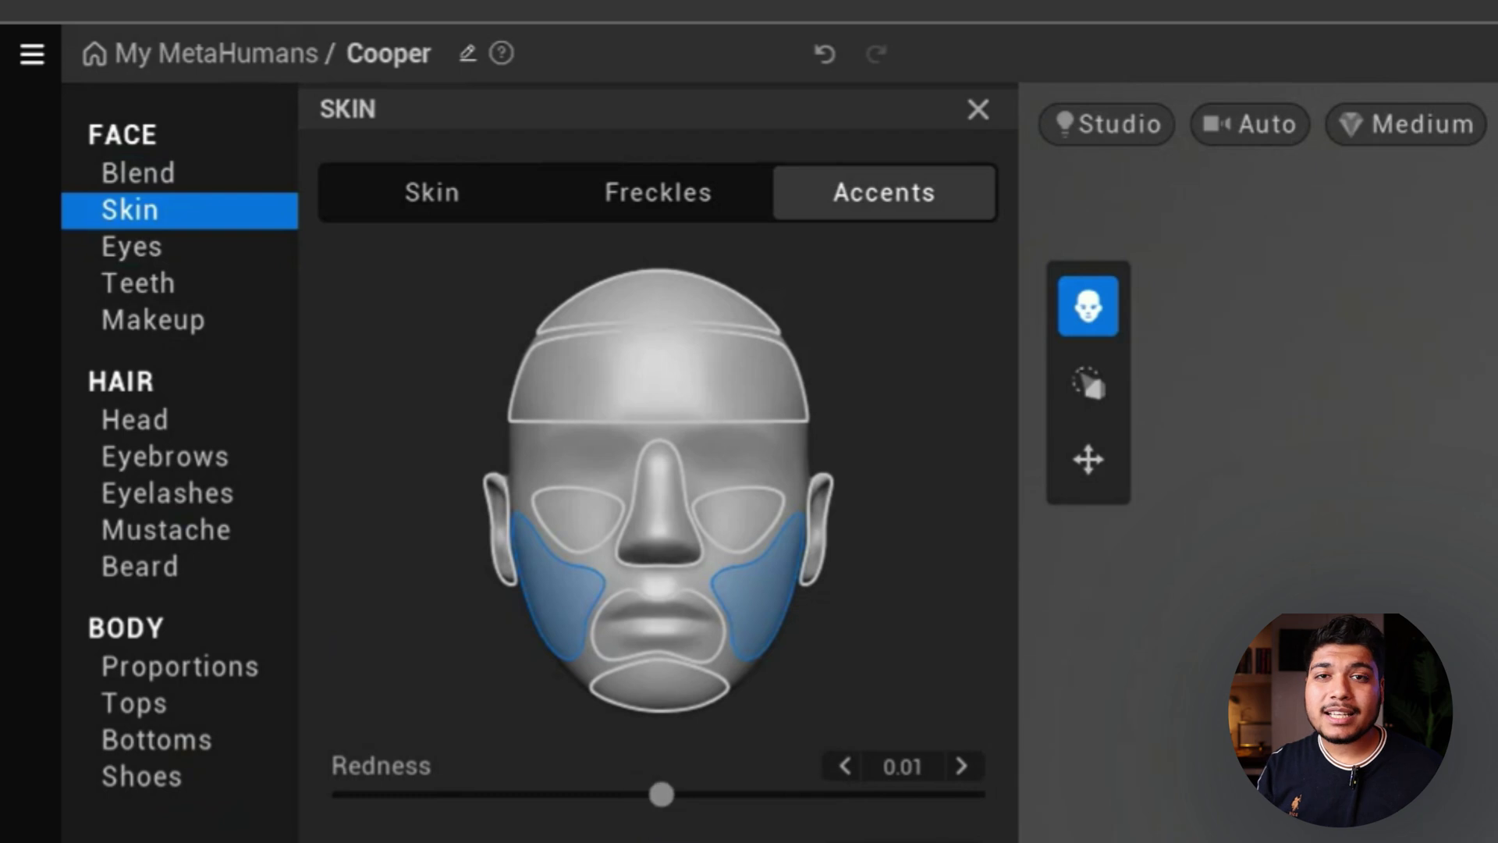
Set Tooth Length to full length, 1.00, in the Teeth settings
click(147, 254)
click(136, 283)
mouse_move(776, 359)
mouse_down()
mouse_move(718, 445)
mouse_move(714, 328)
mouse_up()
click(747, 796)
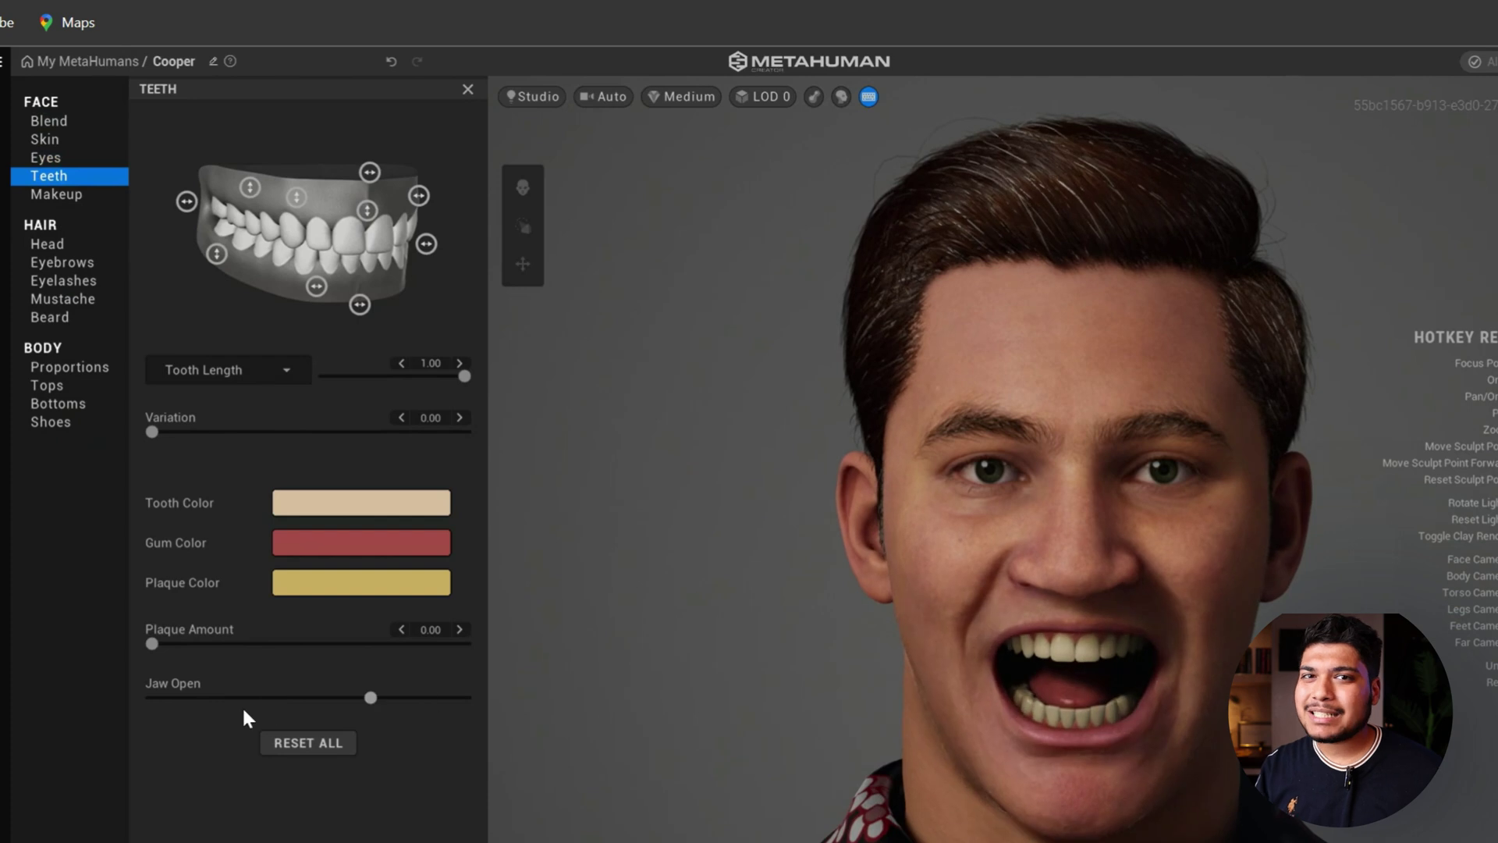
Browse makeup options, change the hairstyle and give Cooper a light stubble beard
click(77, 196)
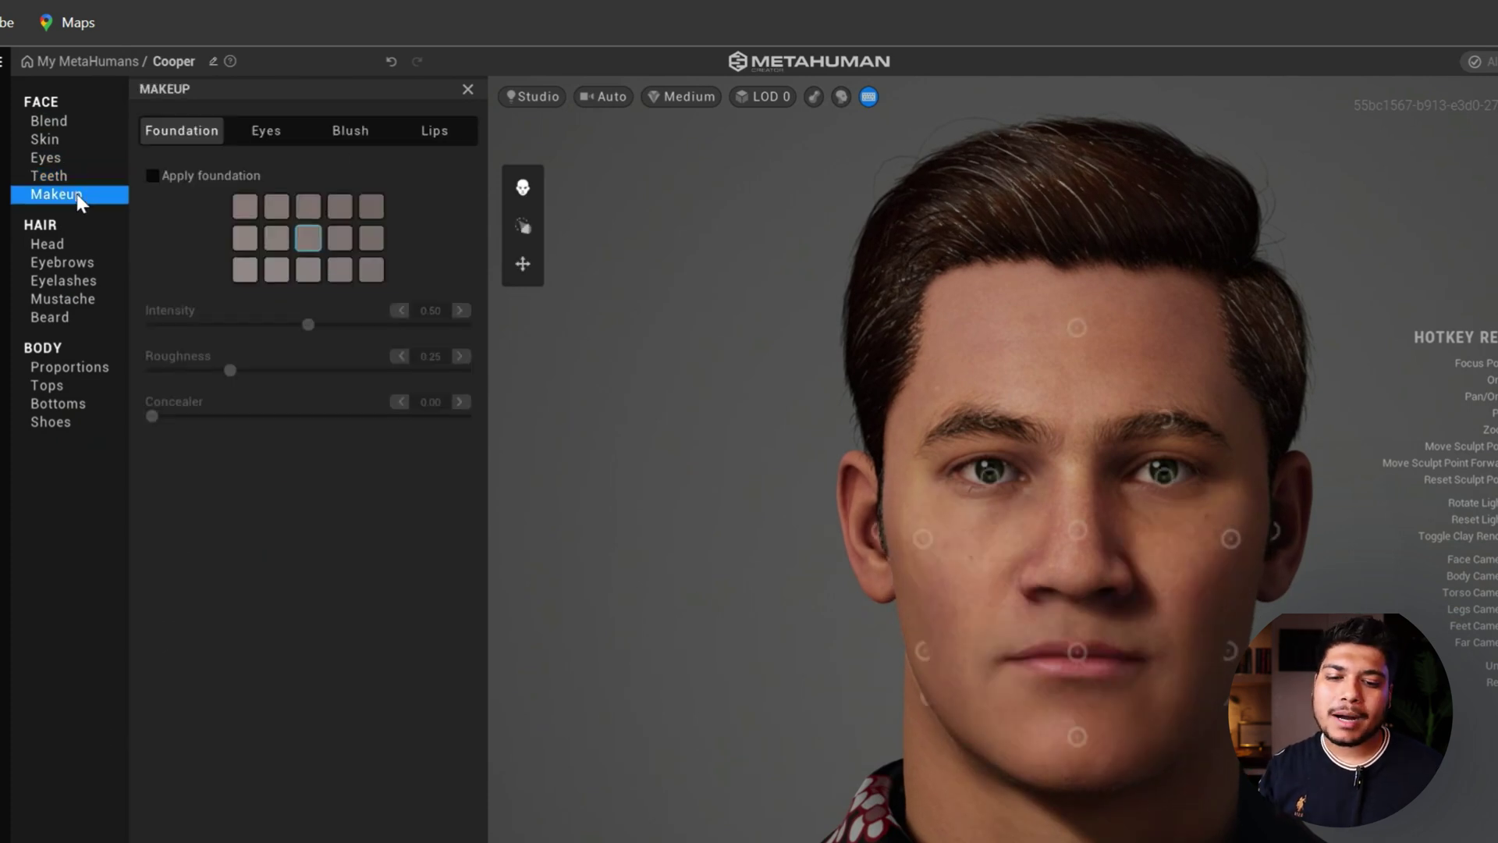
click(261, 136)
click(200, 134)
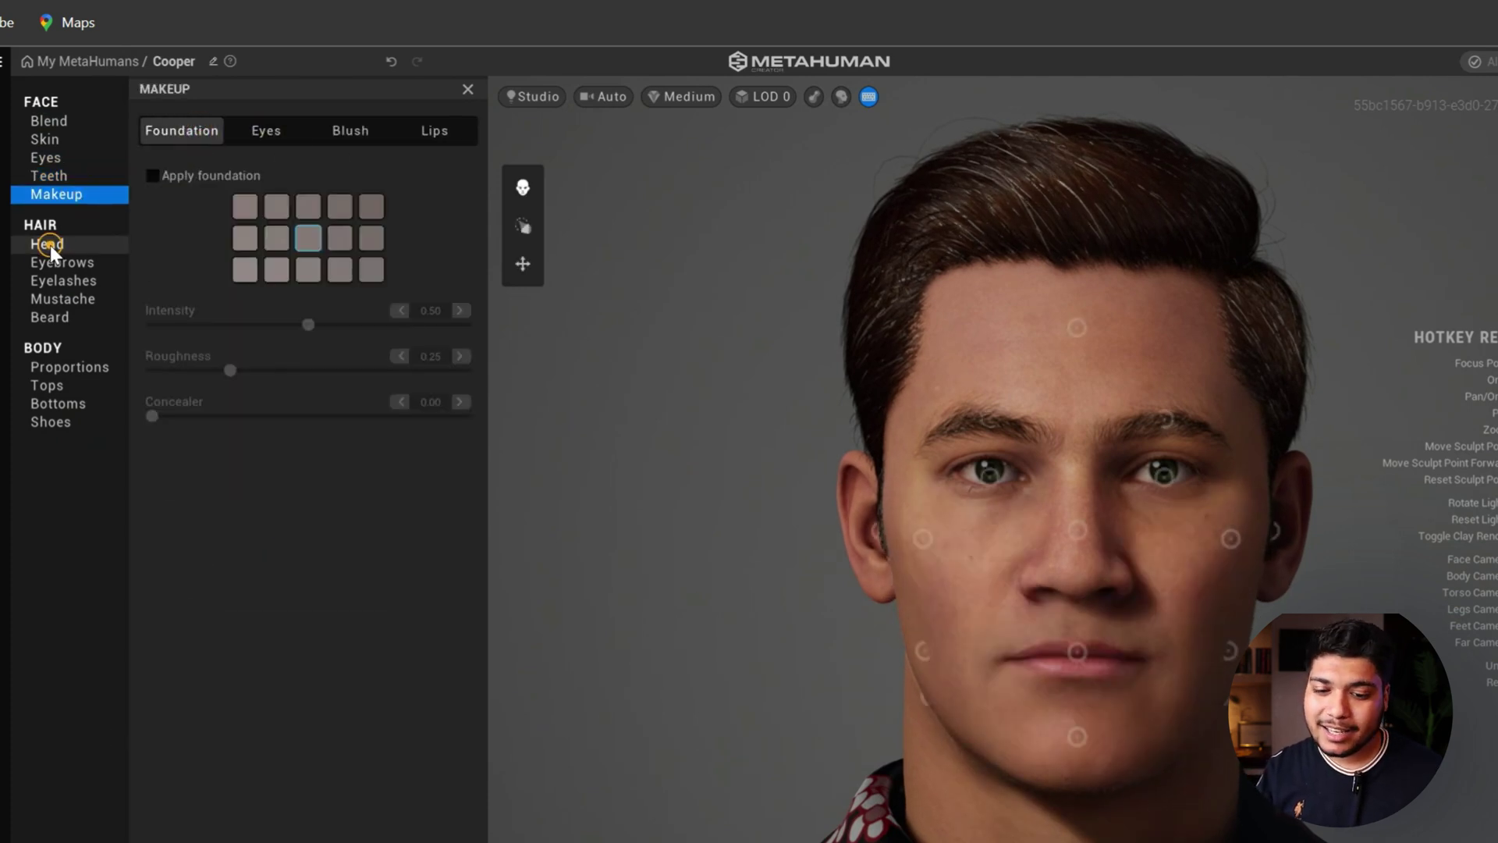
click(50, 245)
scroll(331, 651, down, 2)
click(415, 833)
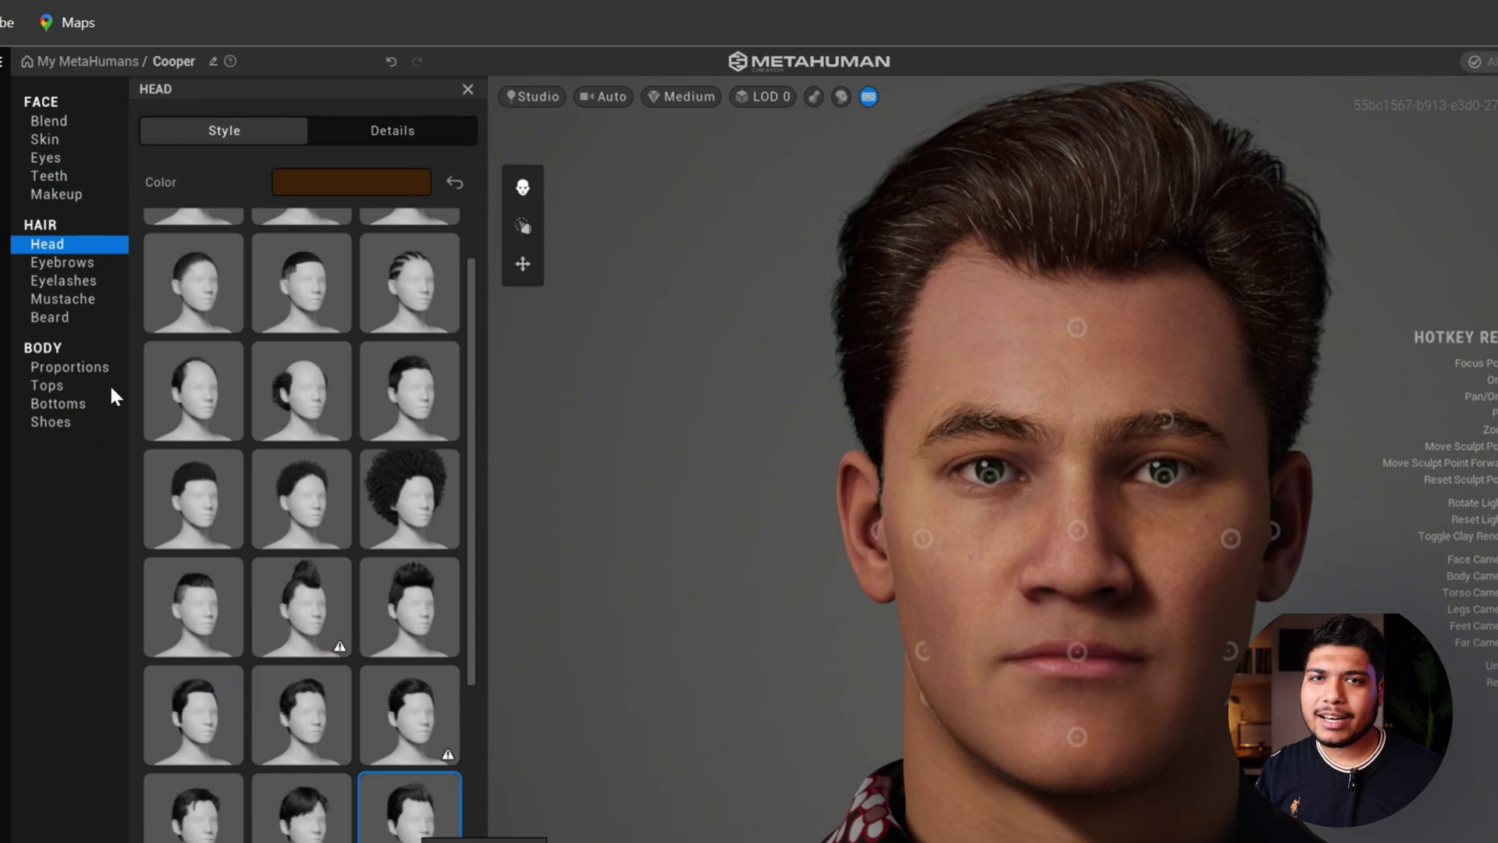
click(59, 264)
click(304, 367)
click(50, 316)
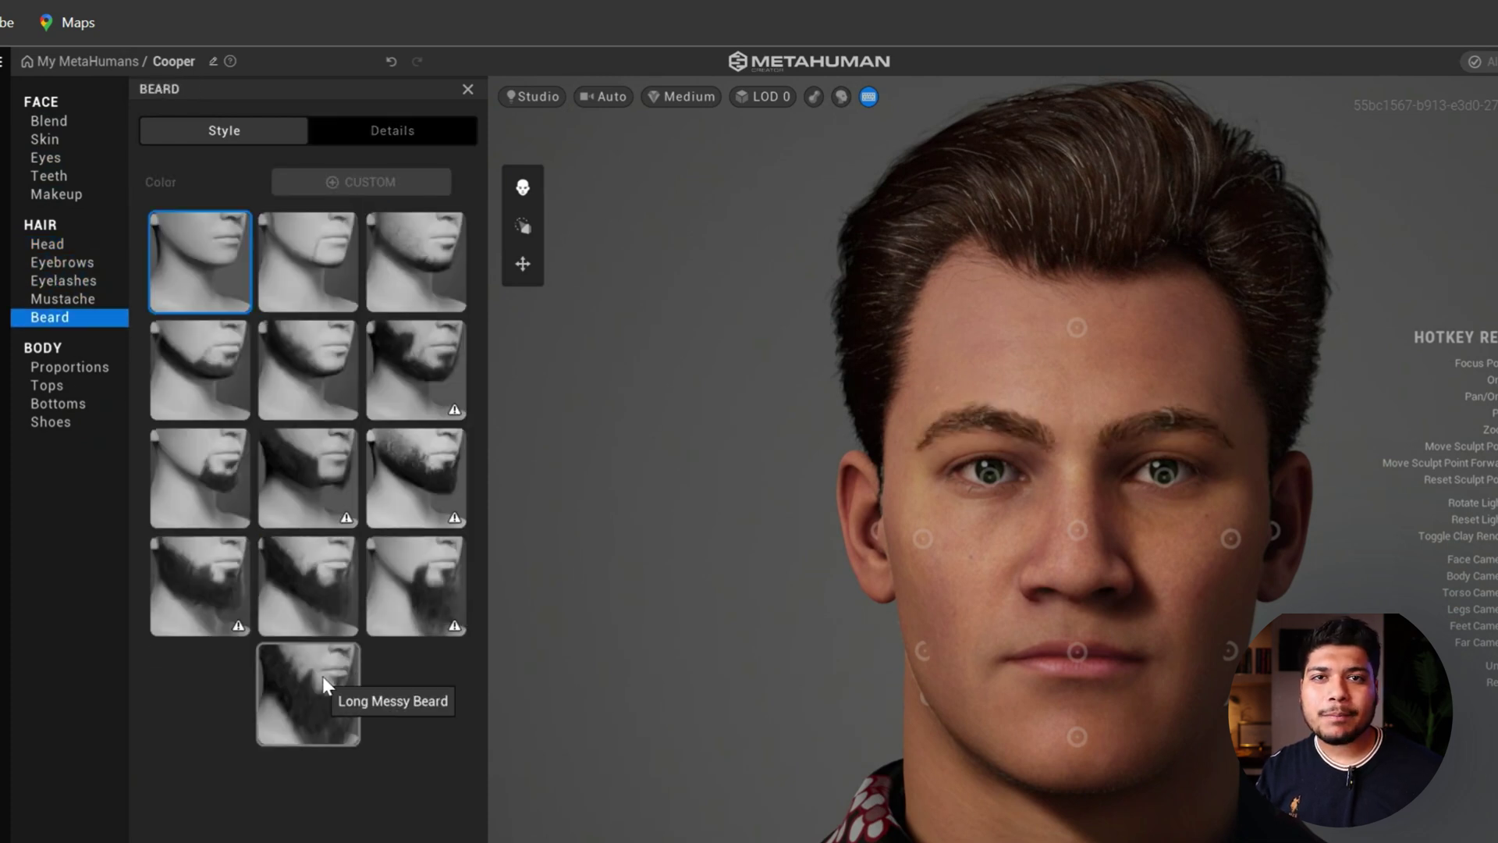
click(437, 250)
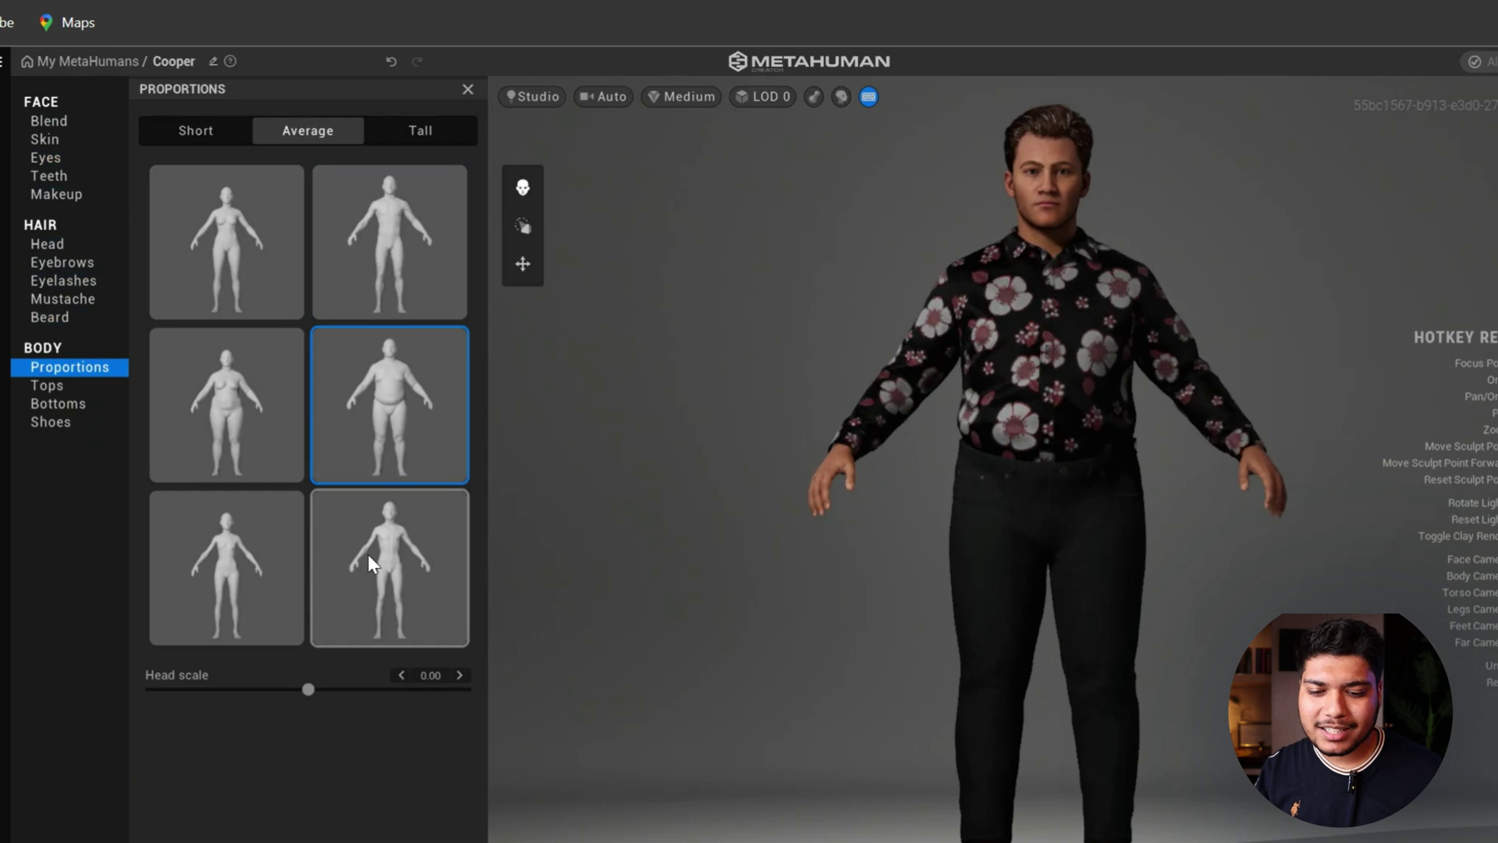
Choose the heavier body, a chevron hoodie, full-length black pants and a new pair of shoes
click(370, 556)
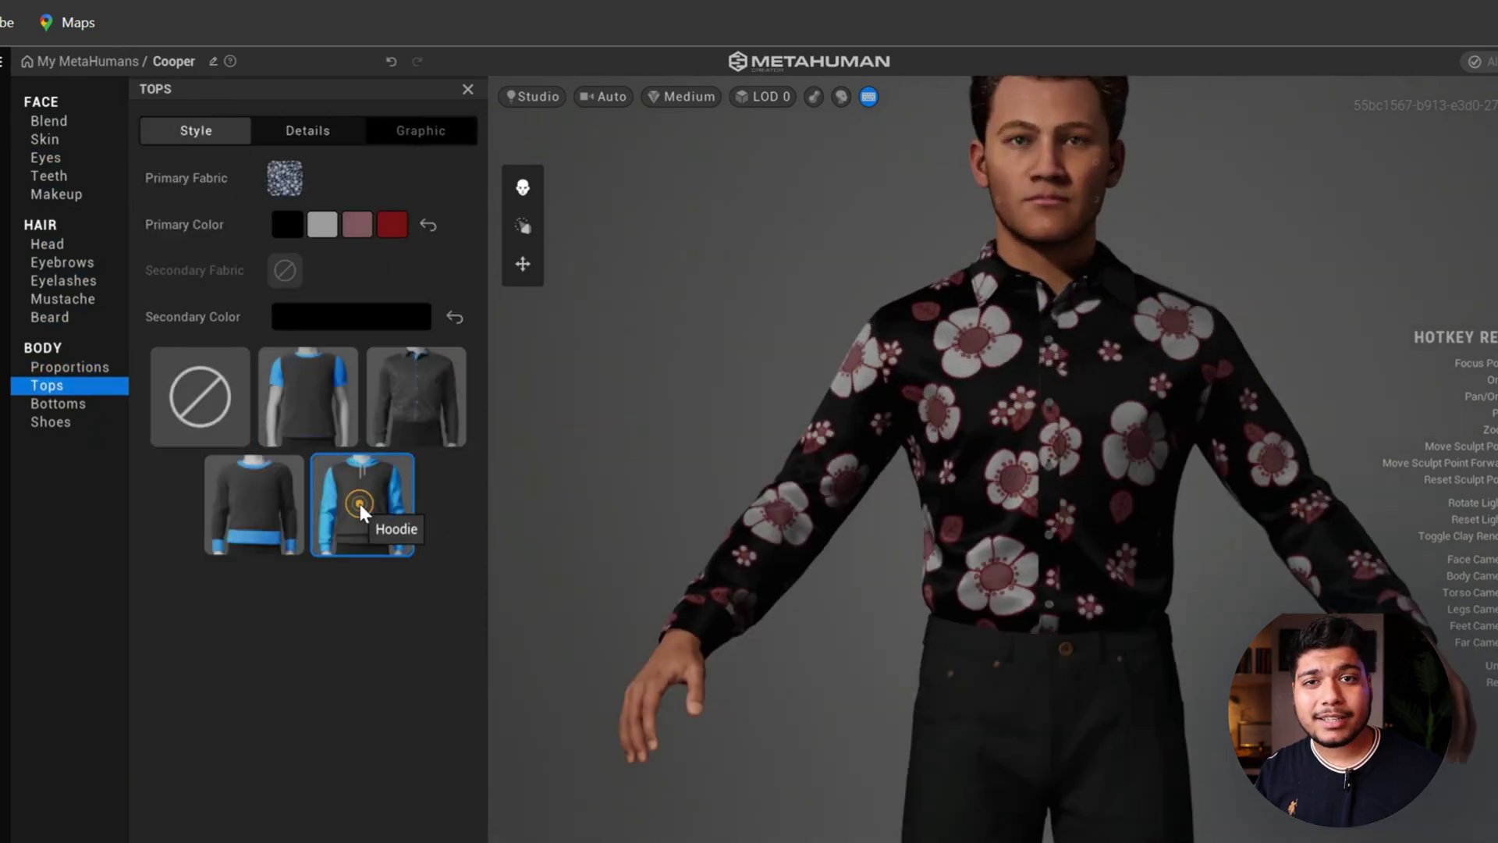
click(360, 511)
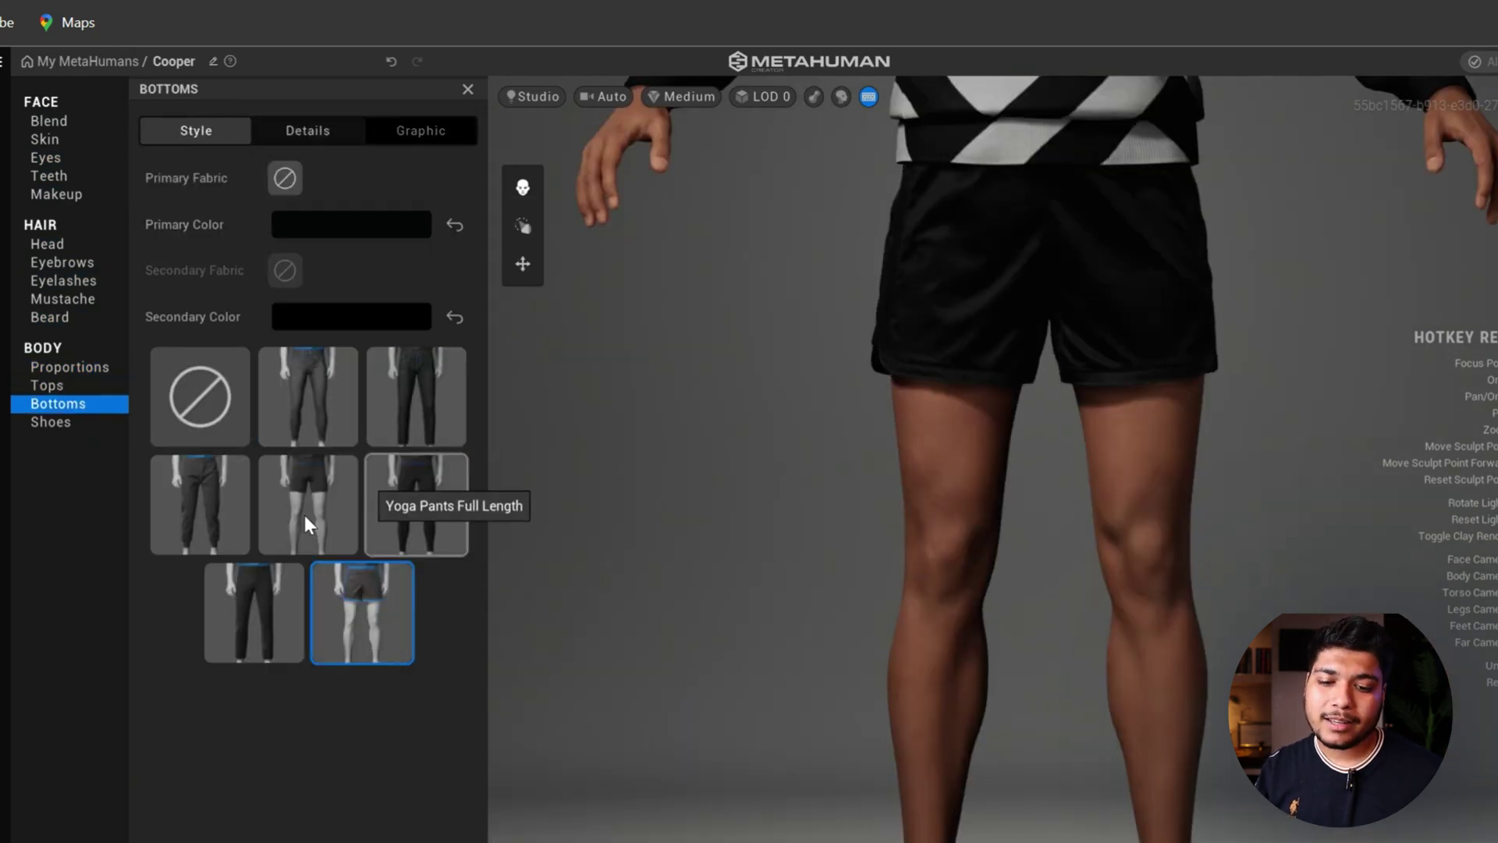
click(260, 591)
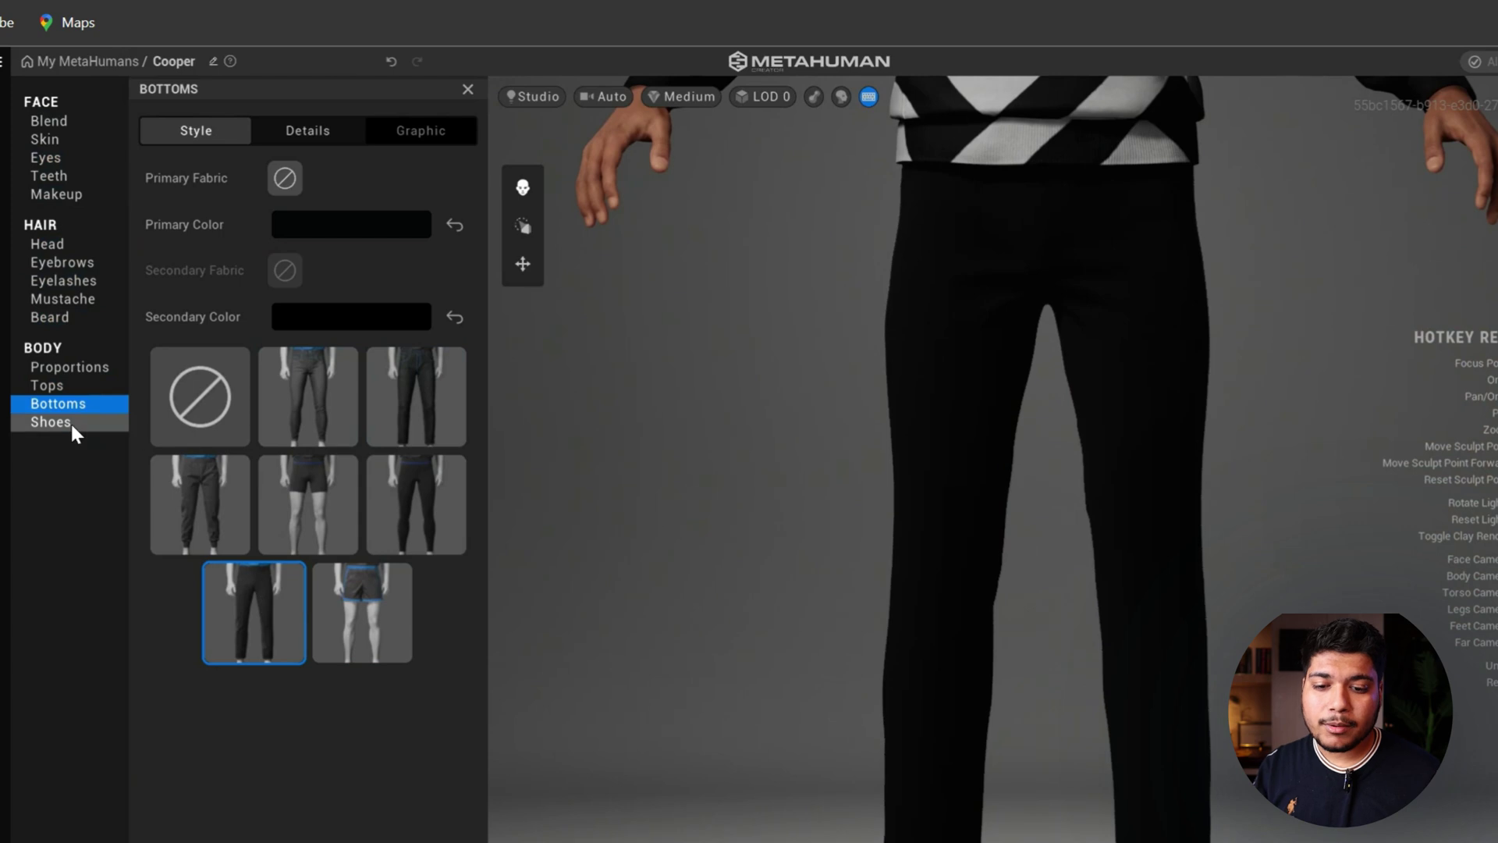
click(71, 421)
click(297, 413)
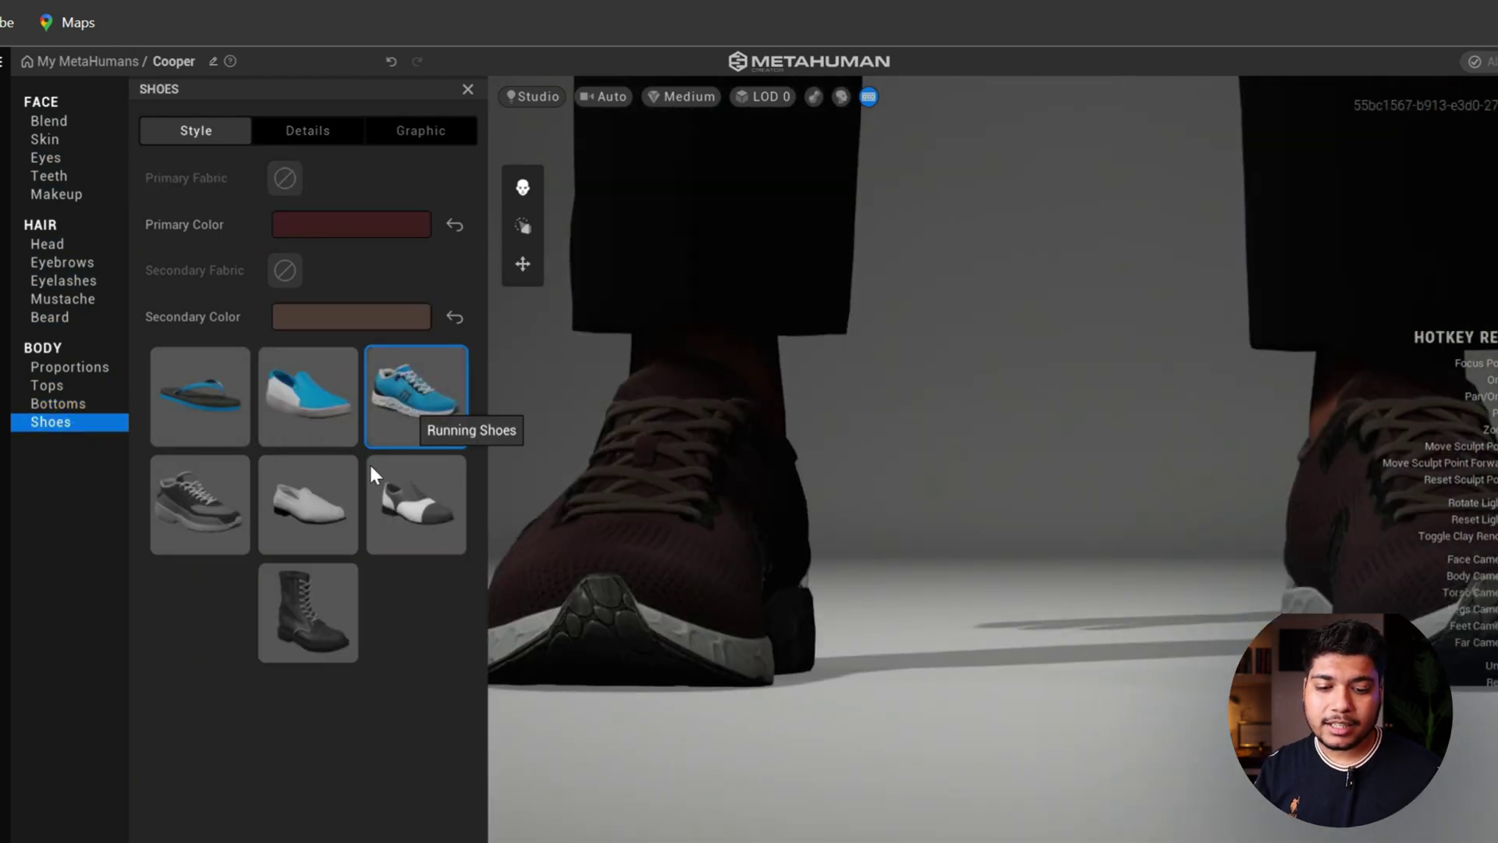
click(309, 488)
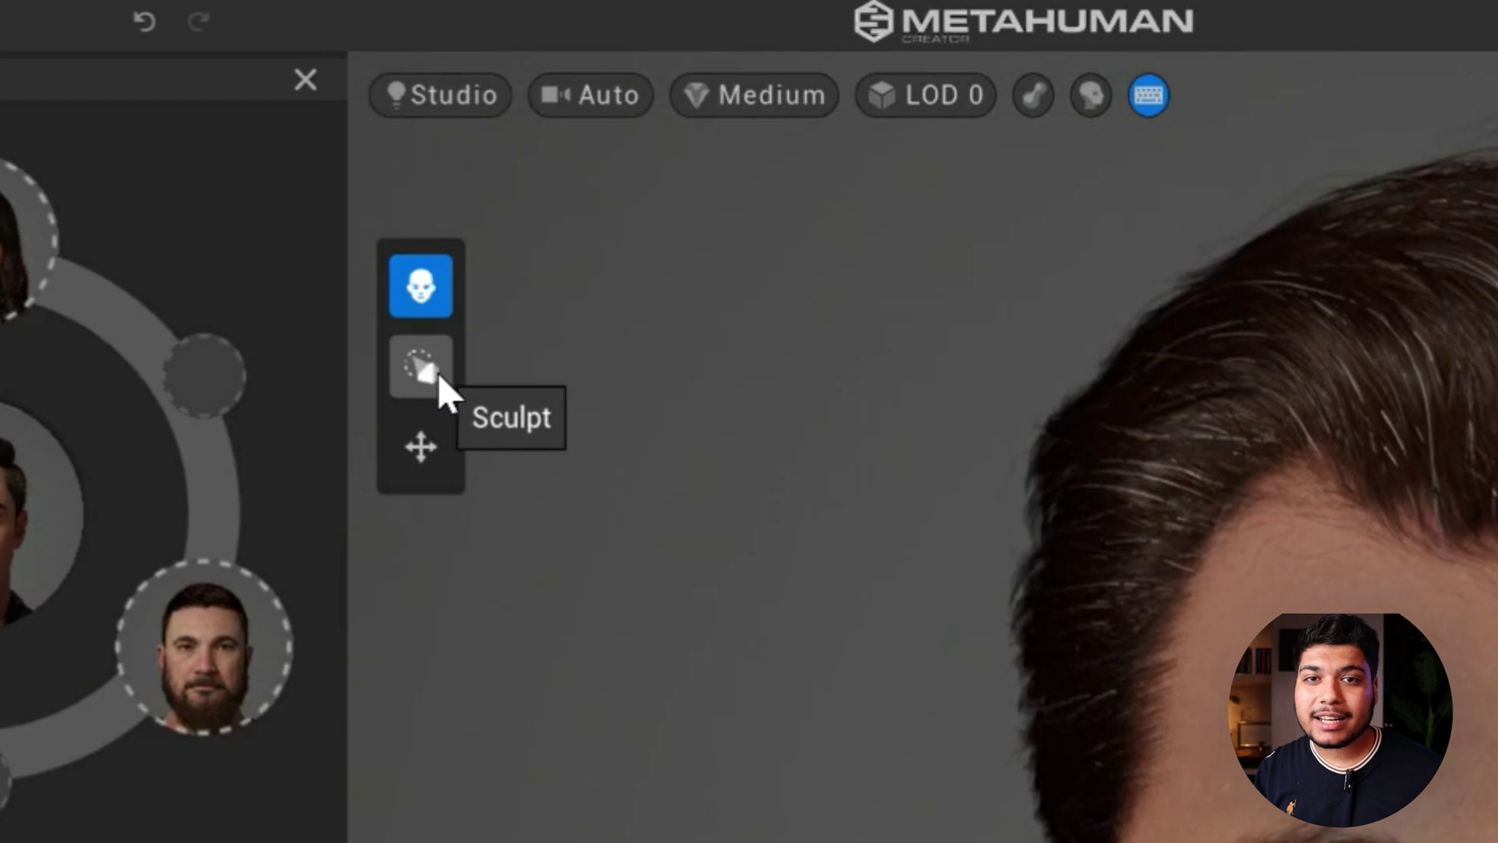
Sculpt the temples inward and down, undoing the raised hairline, and switch to Move mode
click(435, 375)
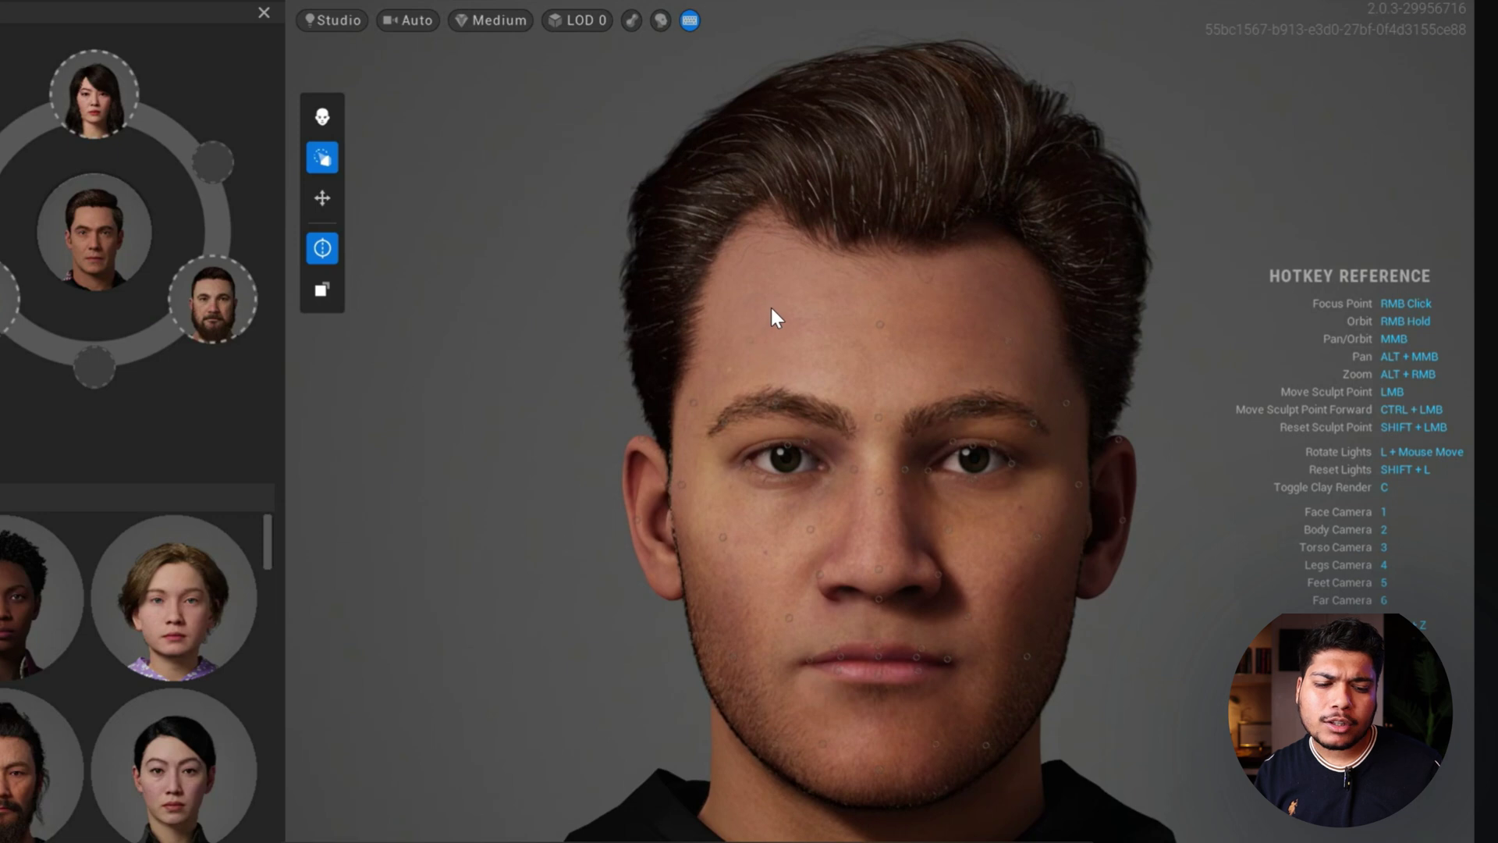
drag(747, 340, 787, 348)
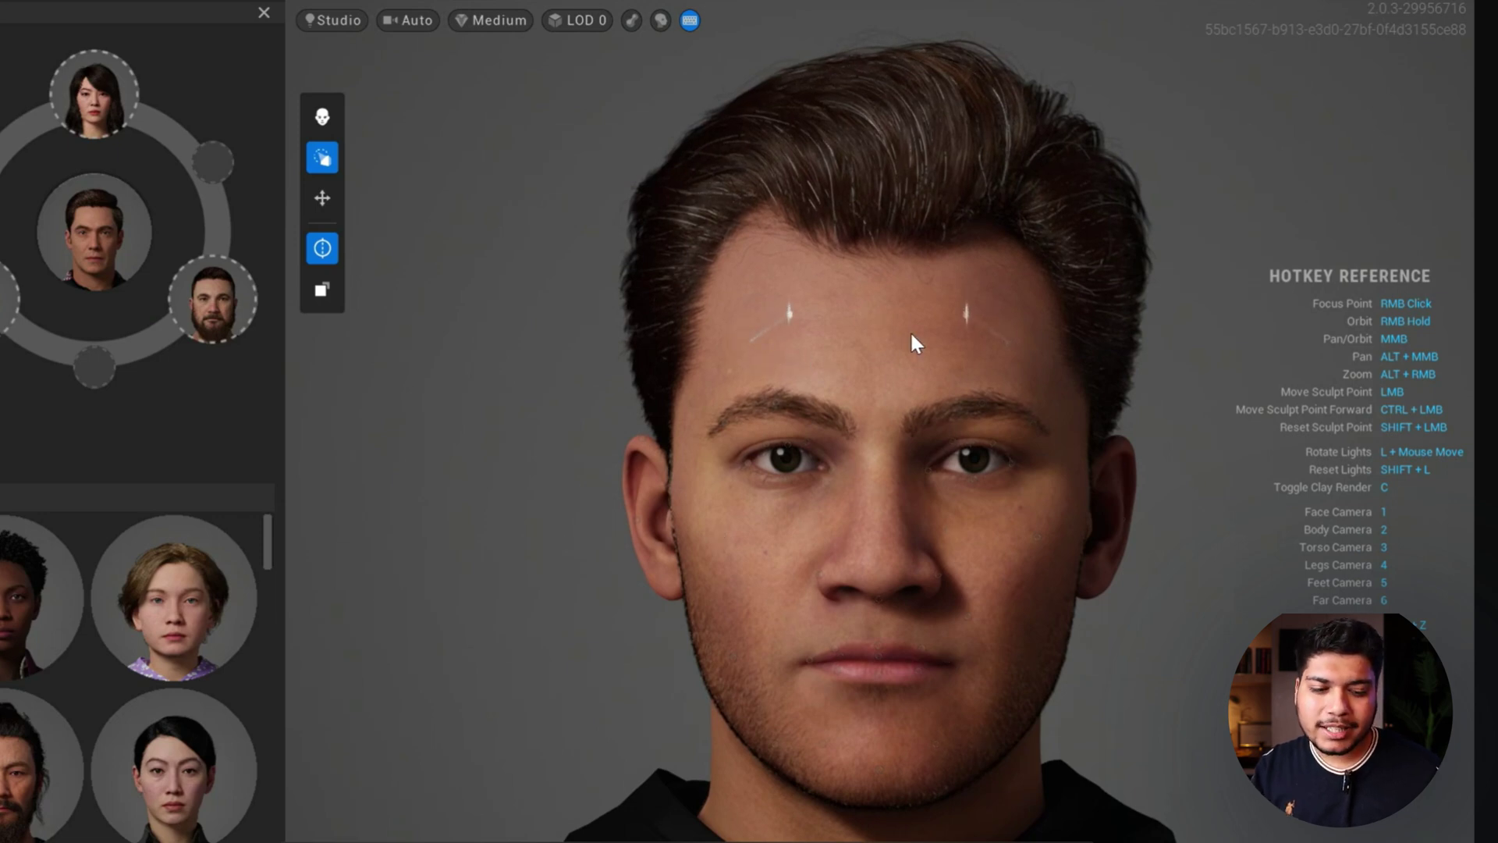
drag(938, 412, 923, 263)
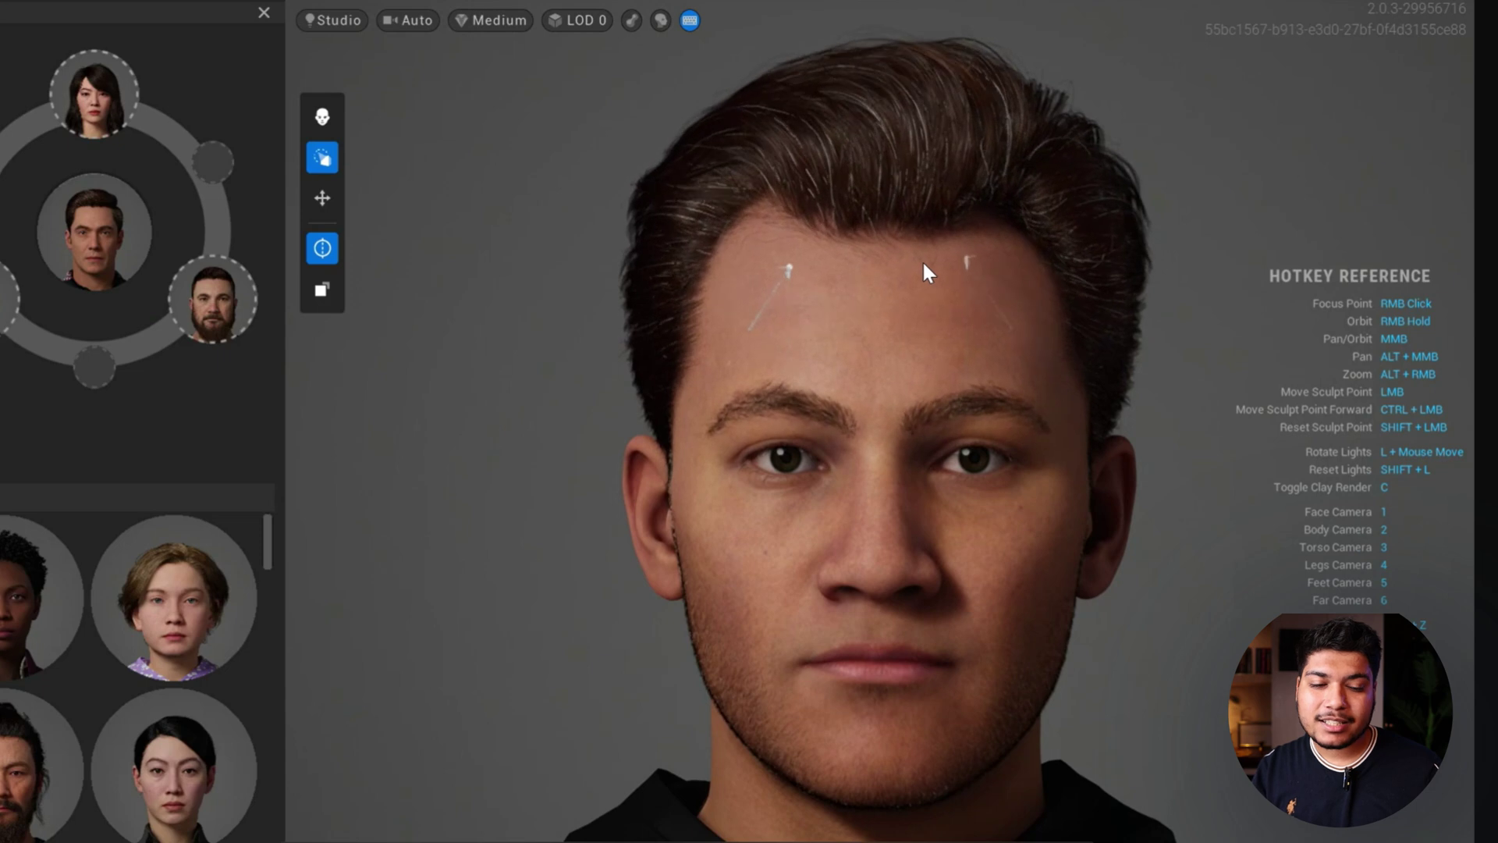
key(ctrl+z)
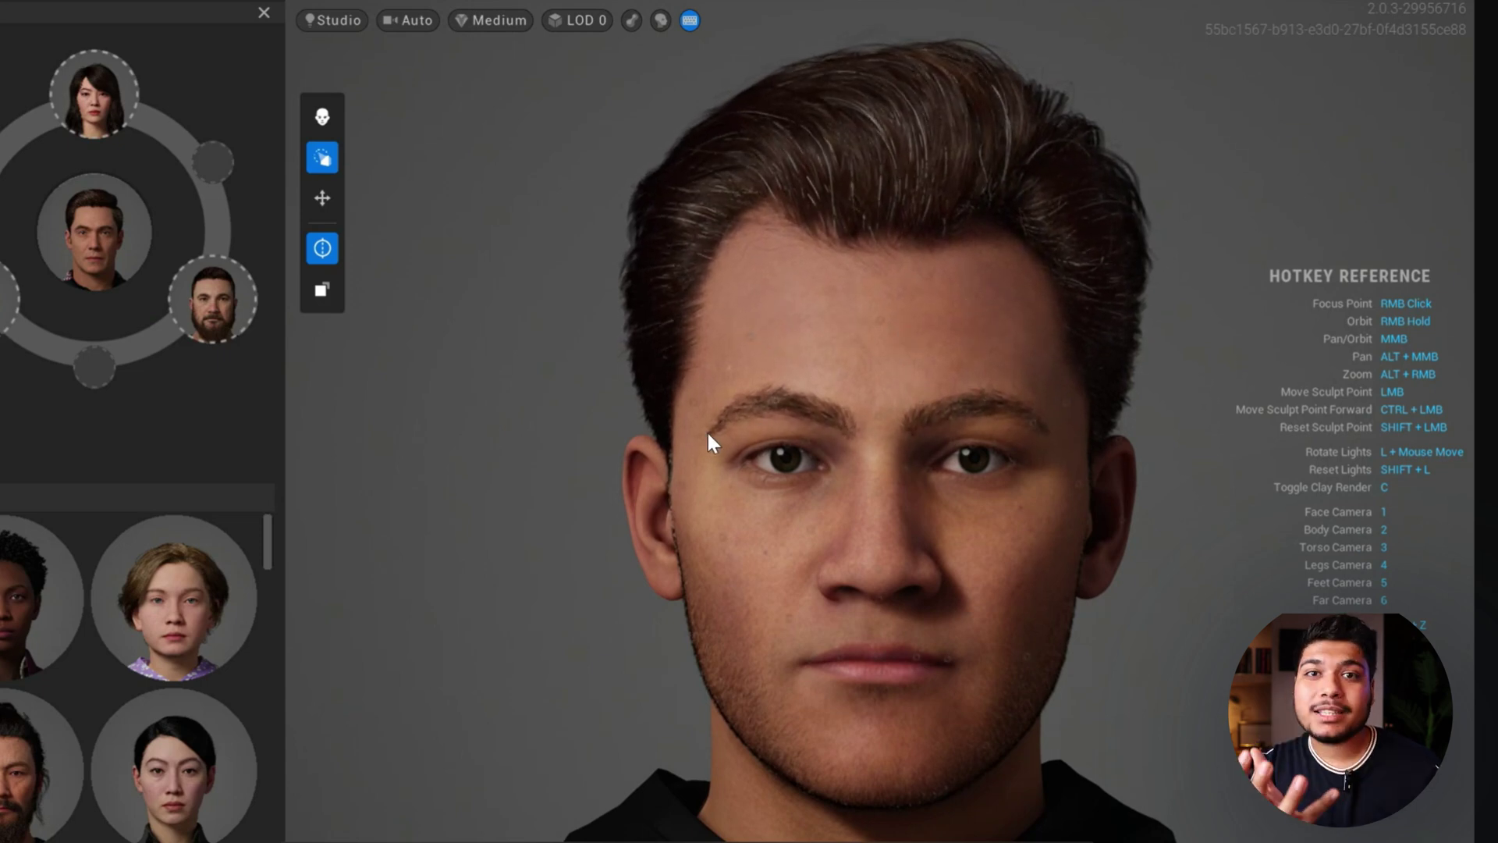
drag(695, 400, 709, 450)
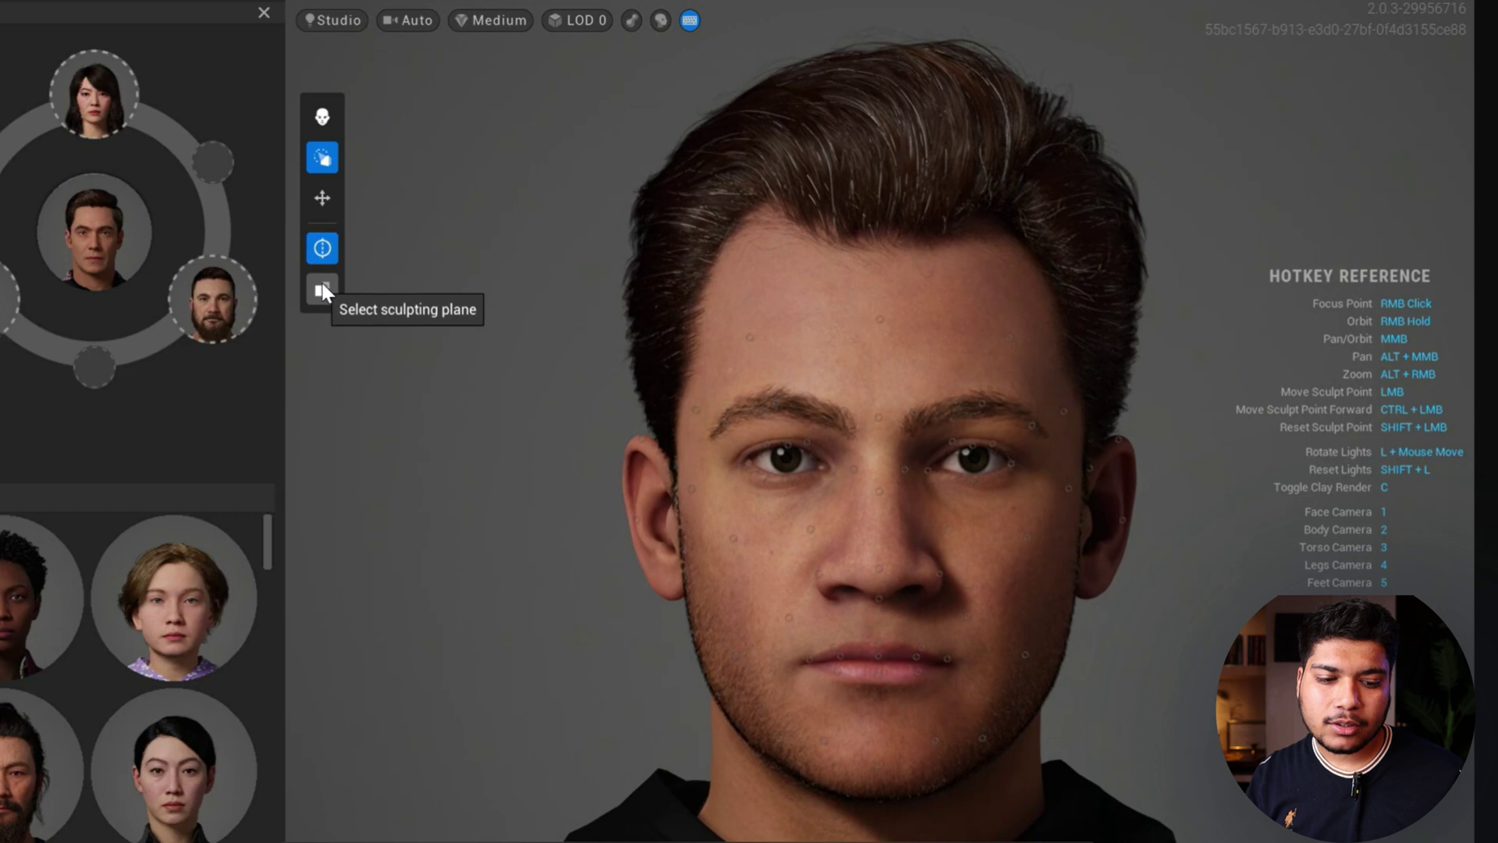
click(324, 207)
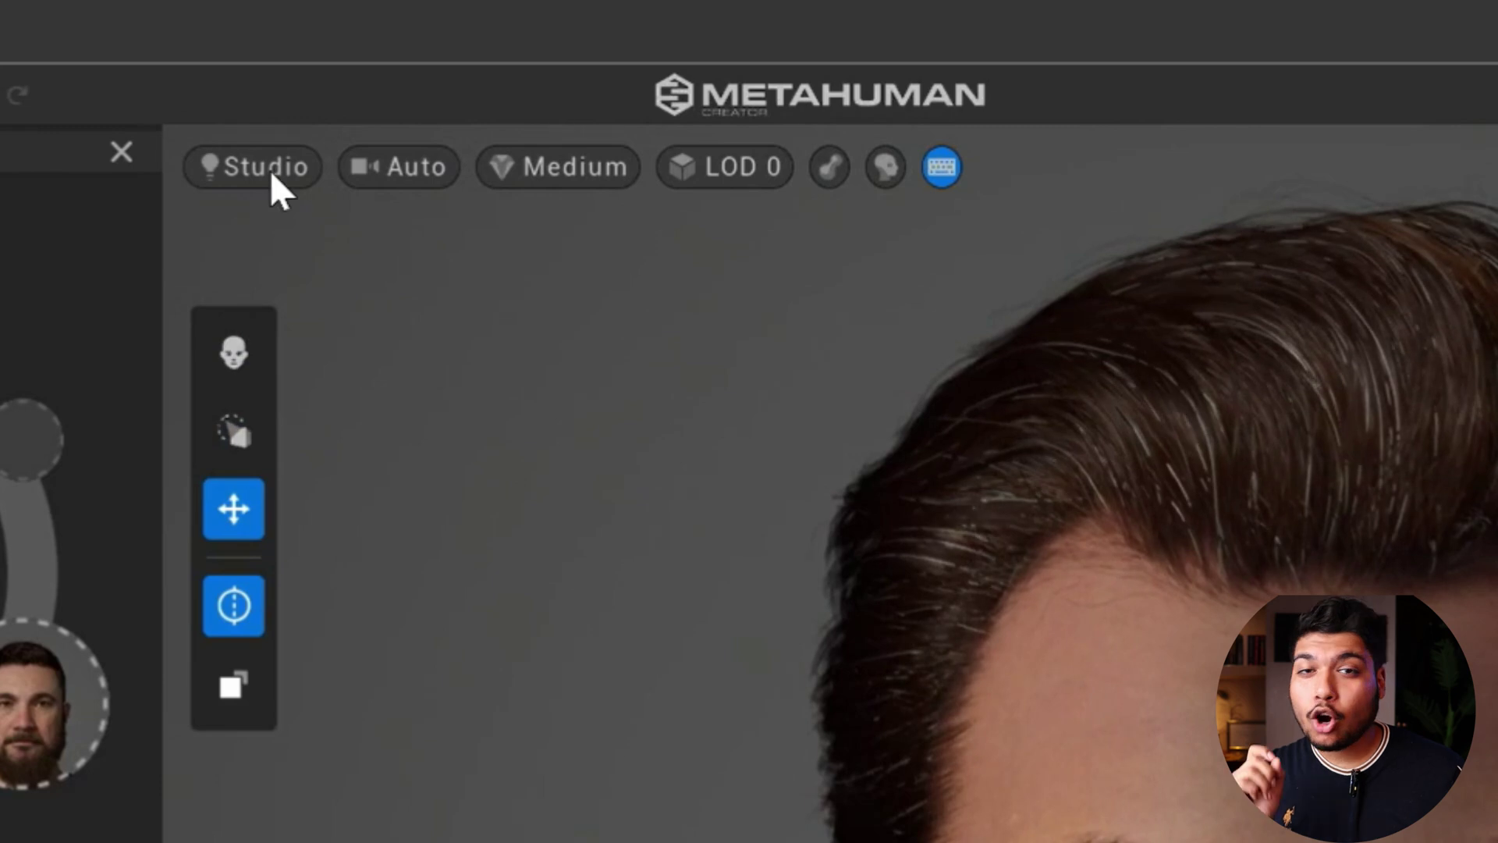
Preview Moonlight, Tungsten, Portrait, Downtown Night and Underpass Night lighting, then close the Blend panel
click(407, 176)
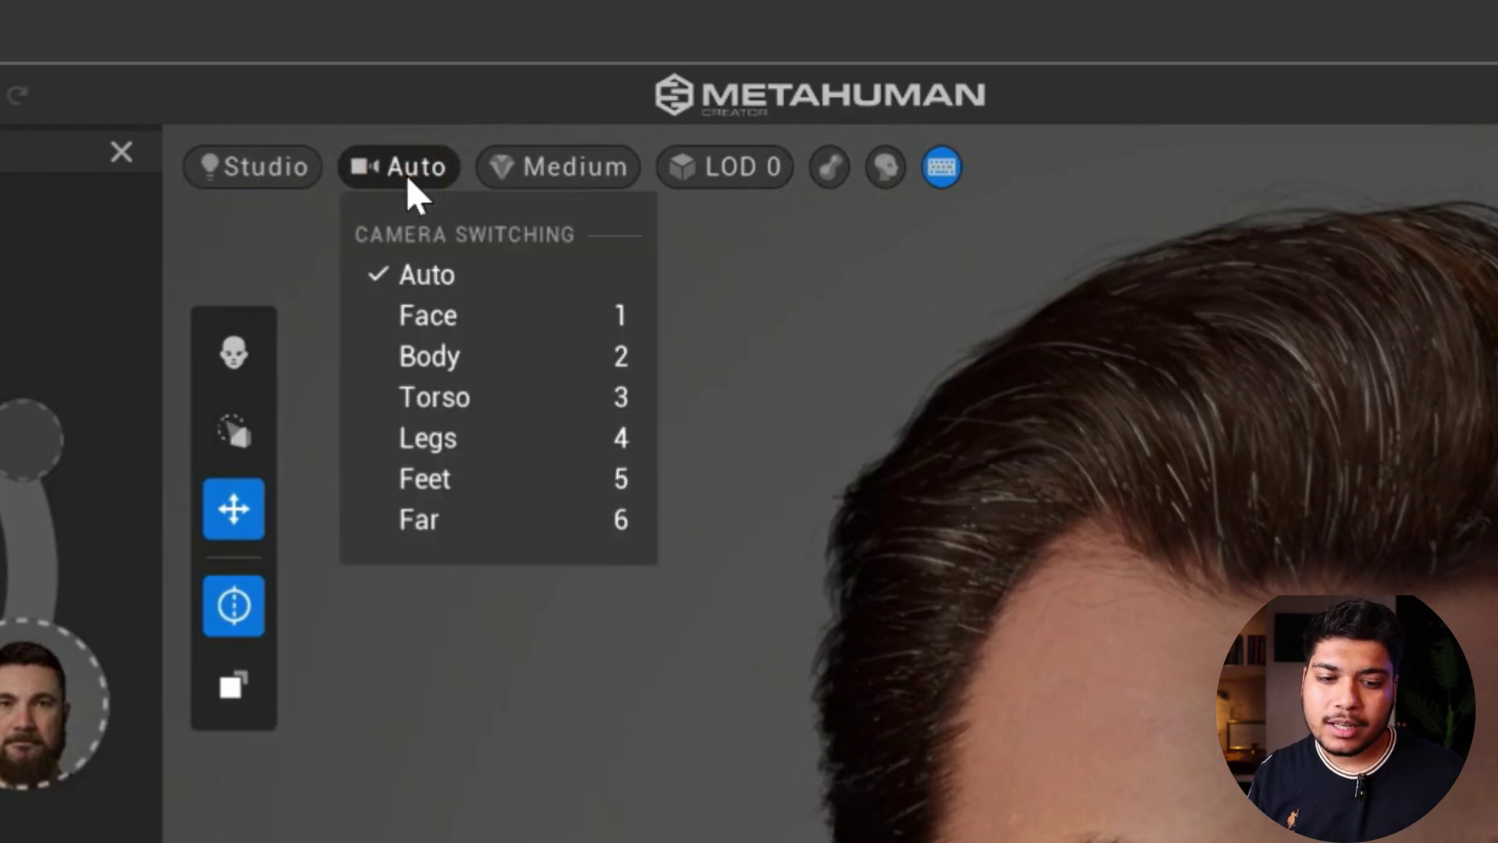
click(267, 180)
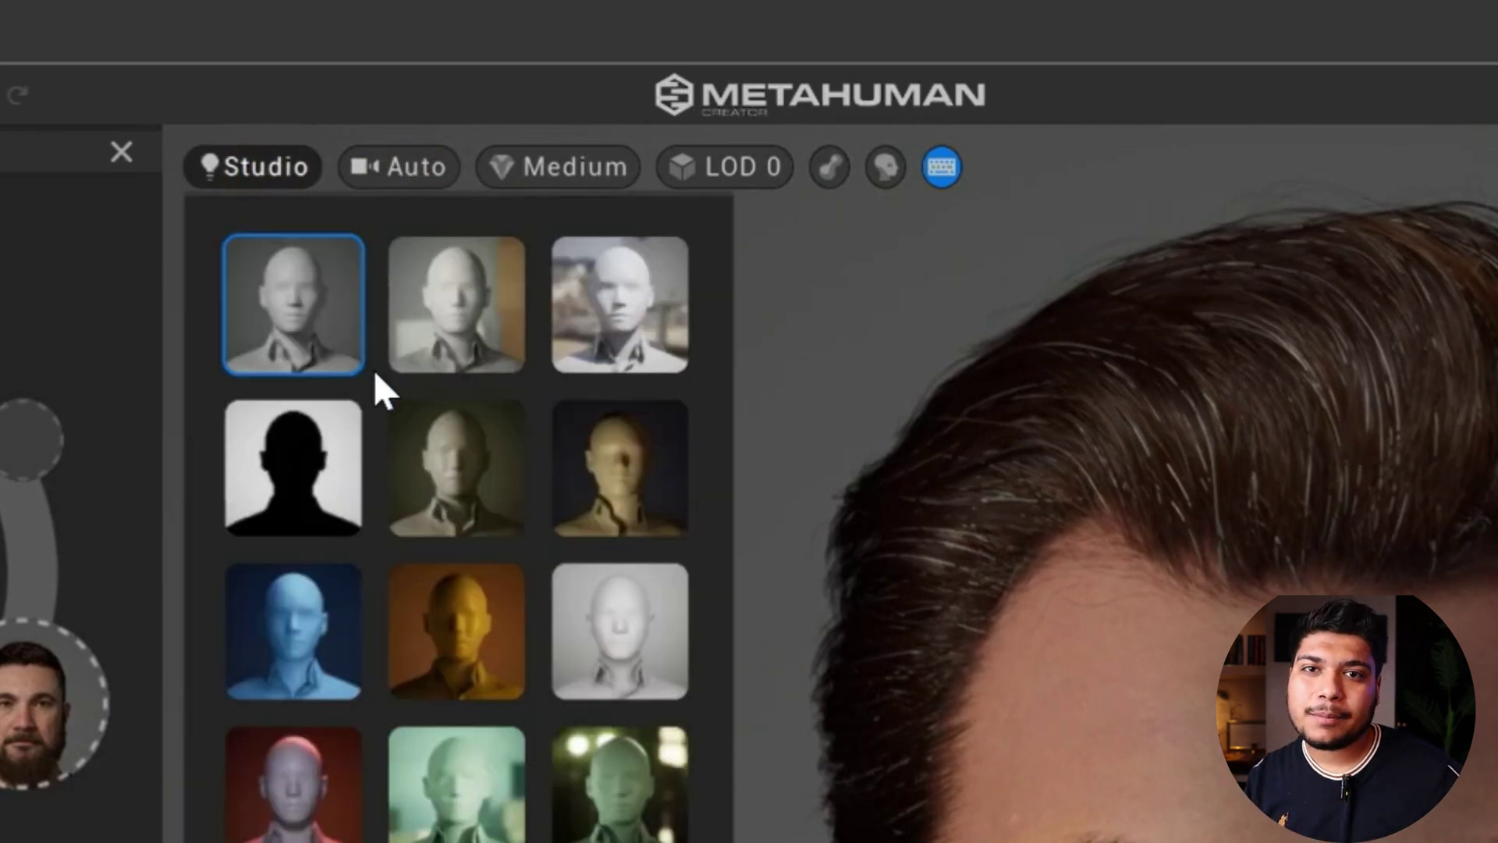
click(298, 634)
click(479, 268)
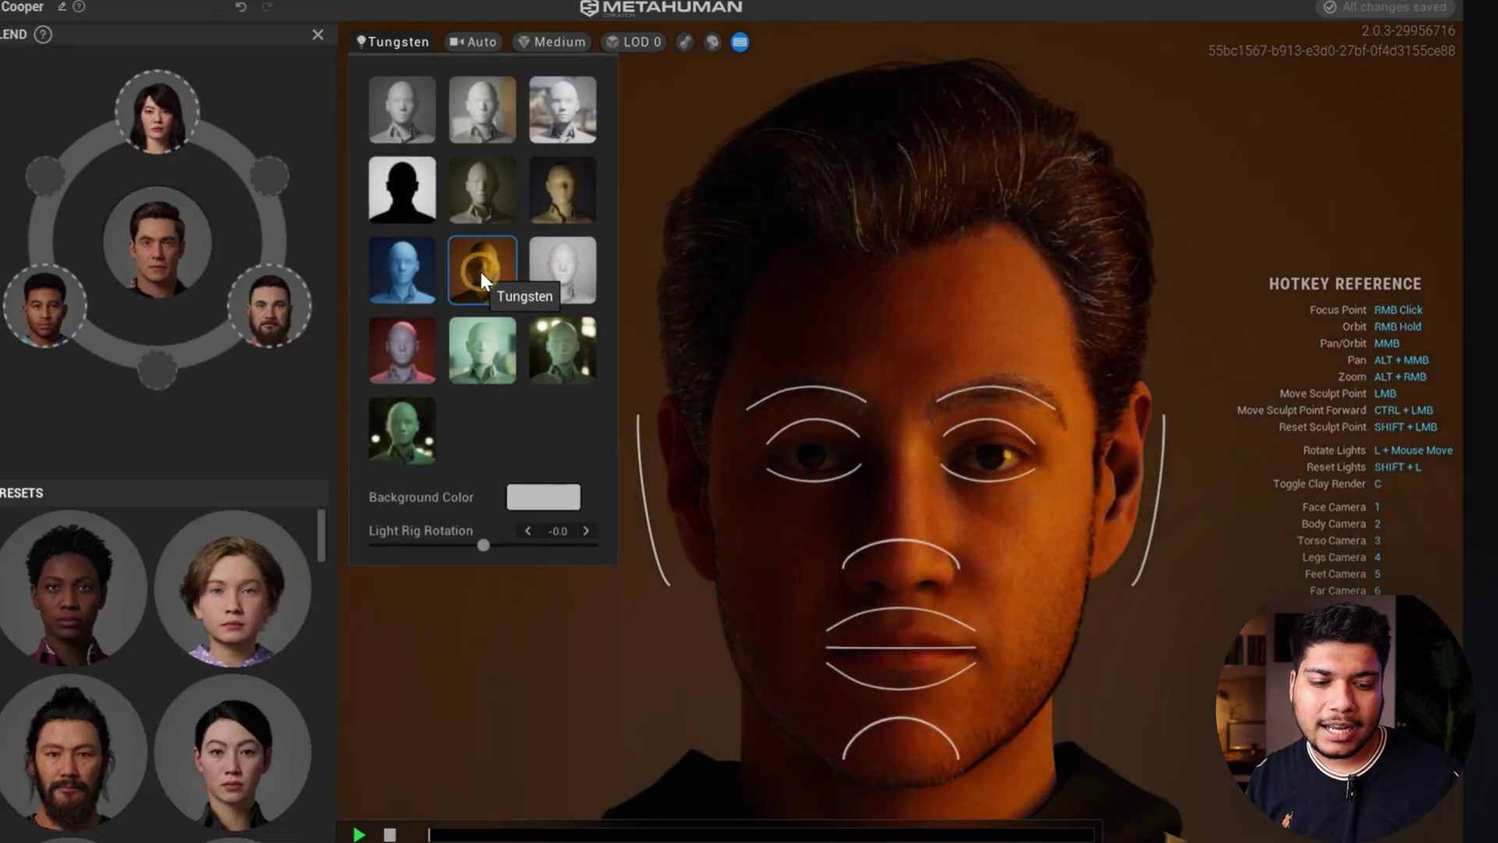
click(574, 273)
click(569, 347)
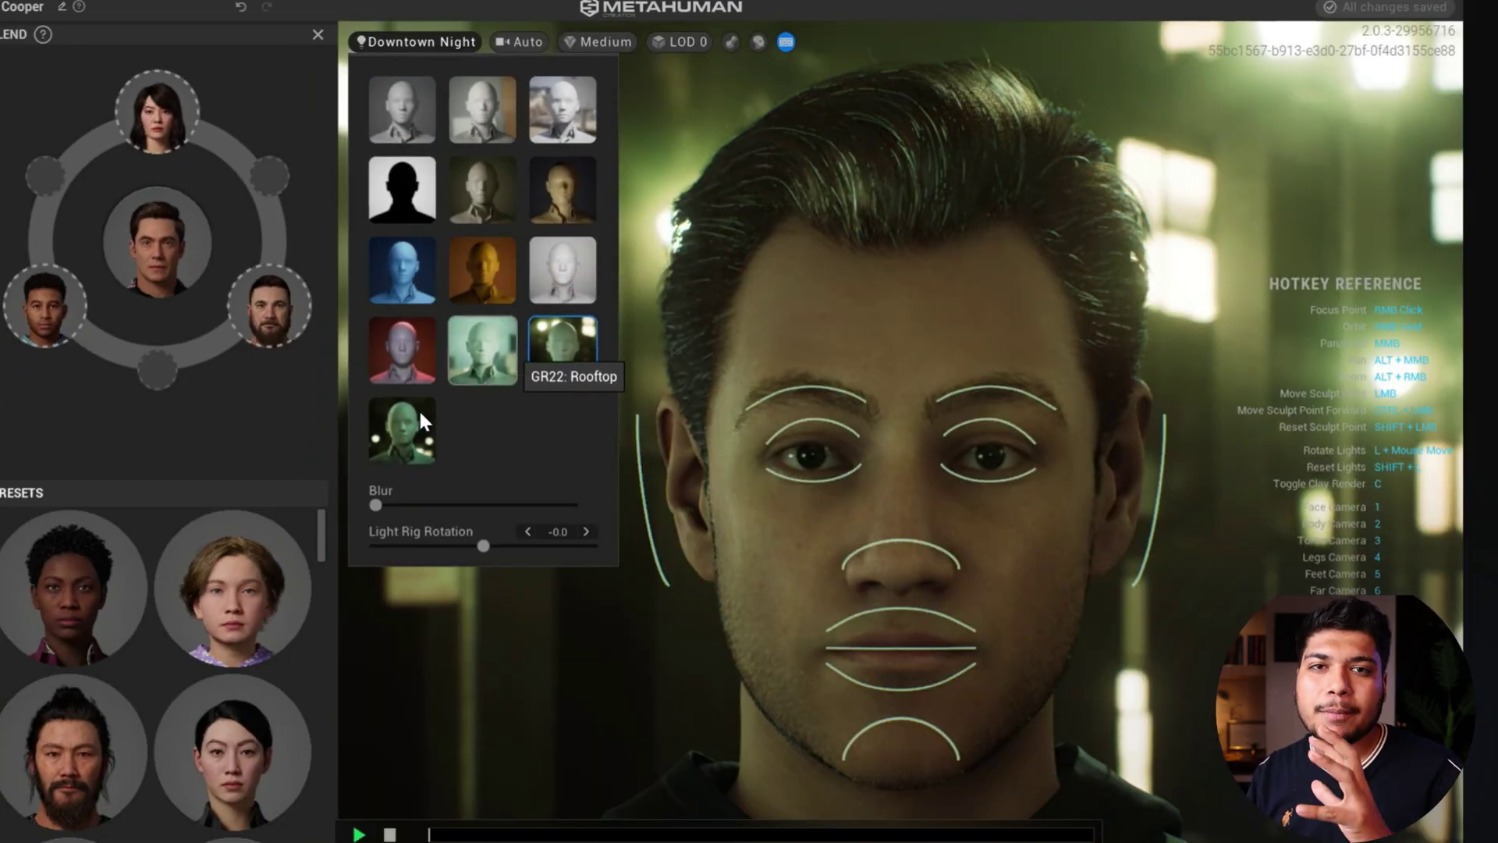
click(401, 427)
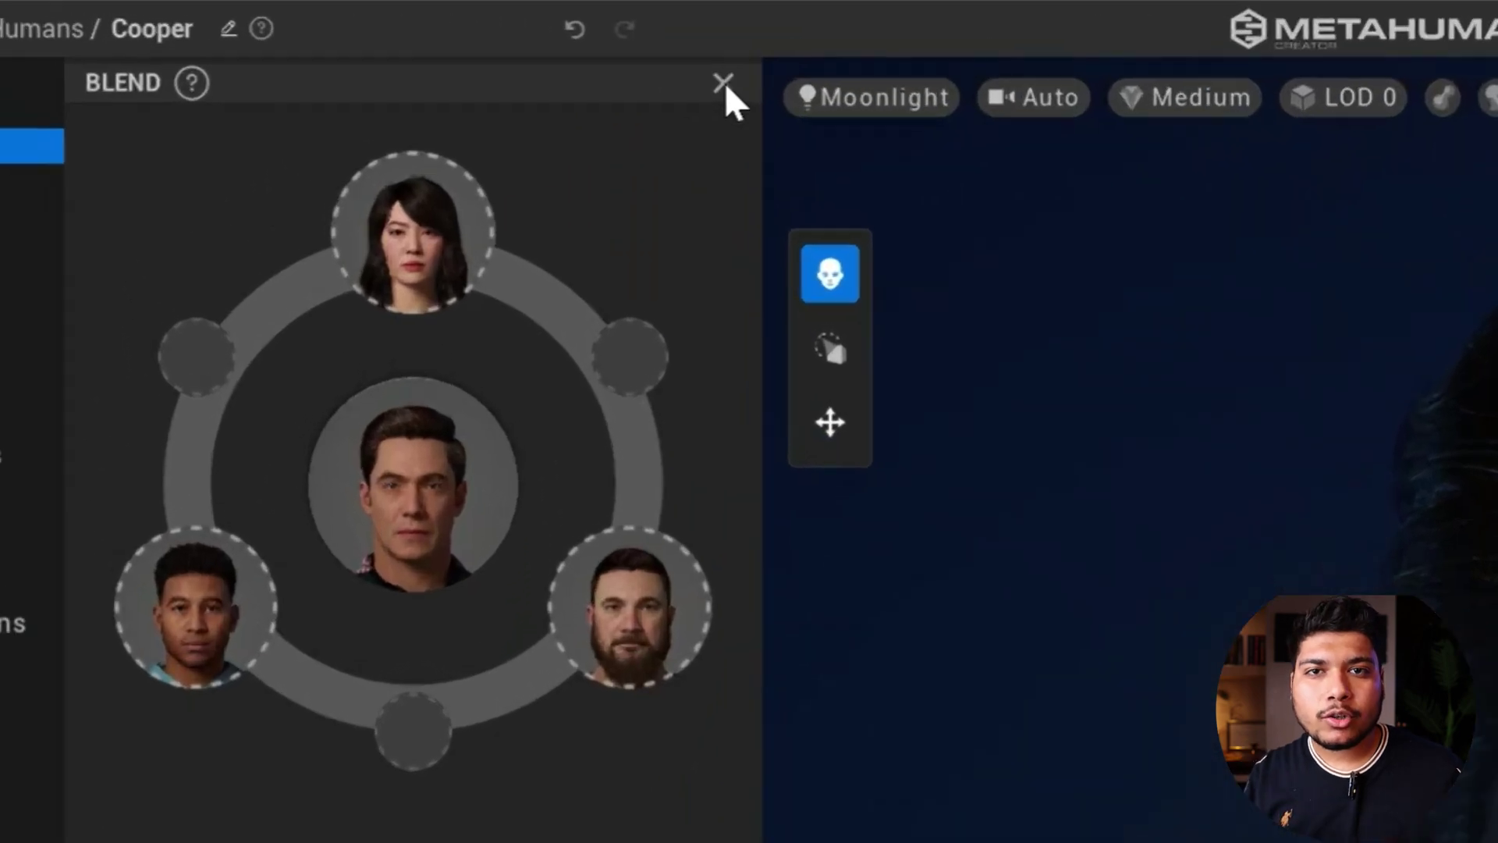
click(754, 89)
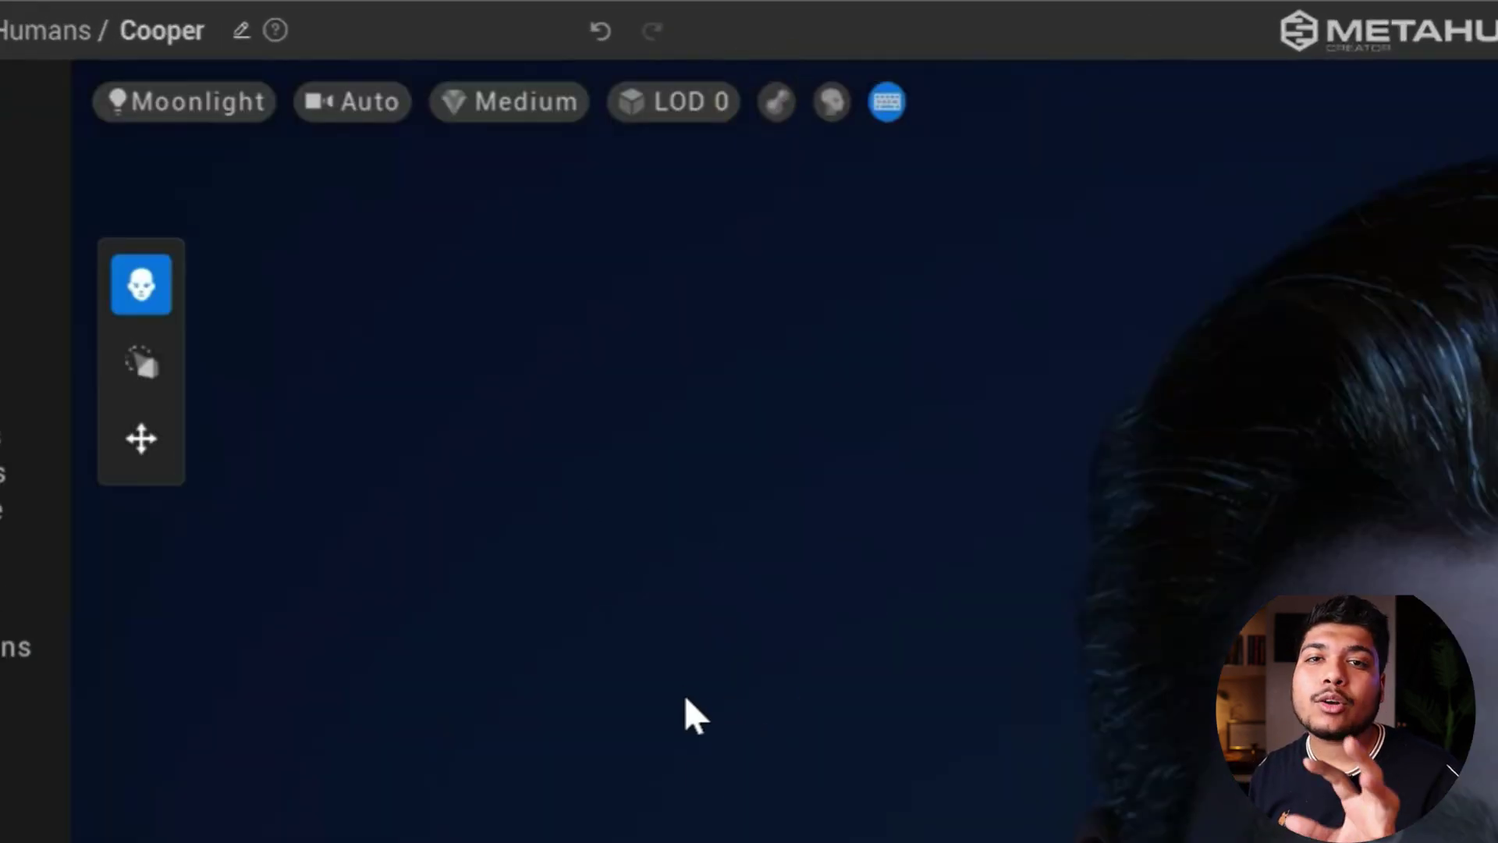
Keep Medium render quality and preview Cooper at LOD 7 before returning to LOD 0
click(501, 114)
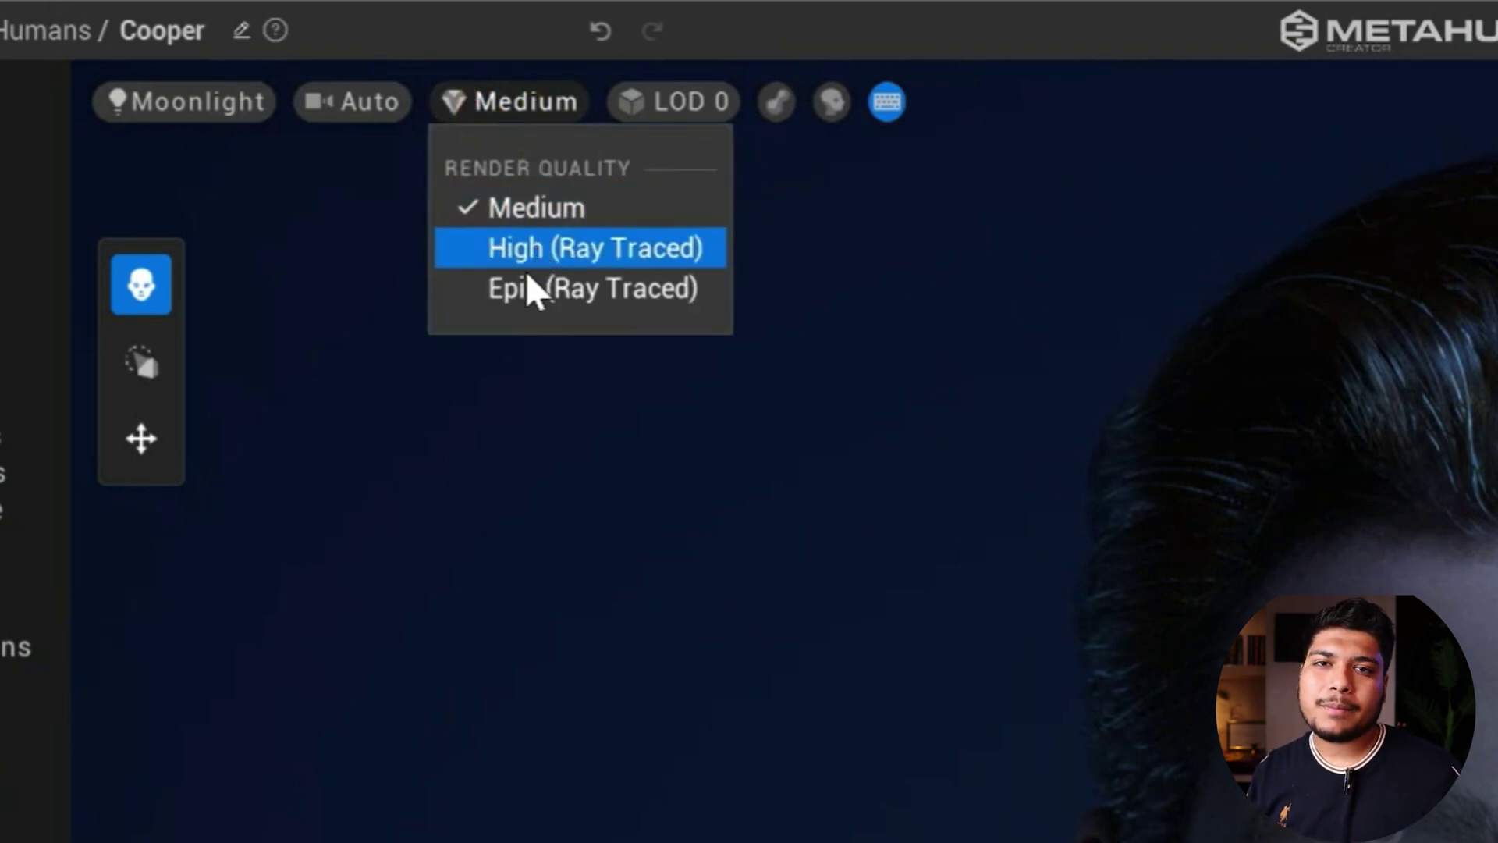
click(520, 214)
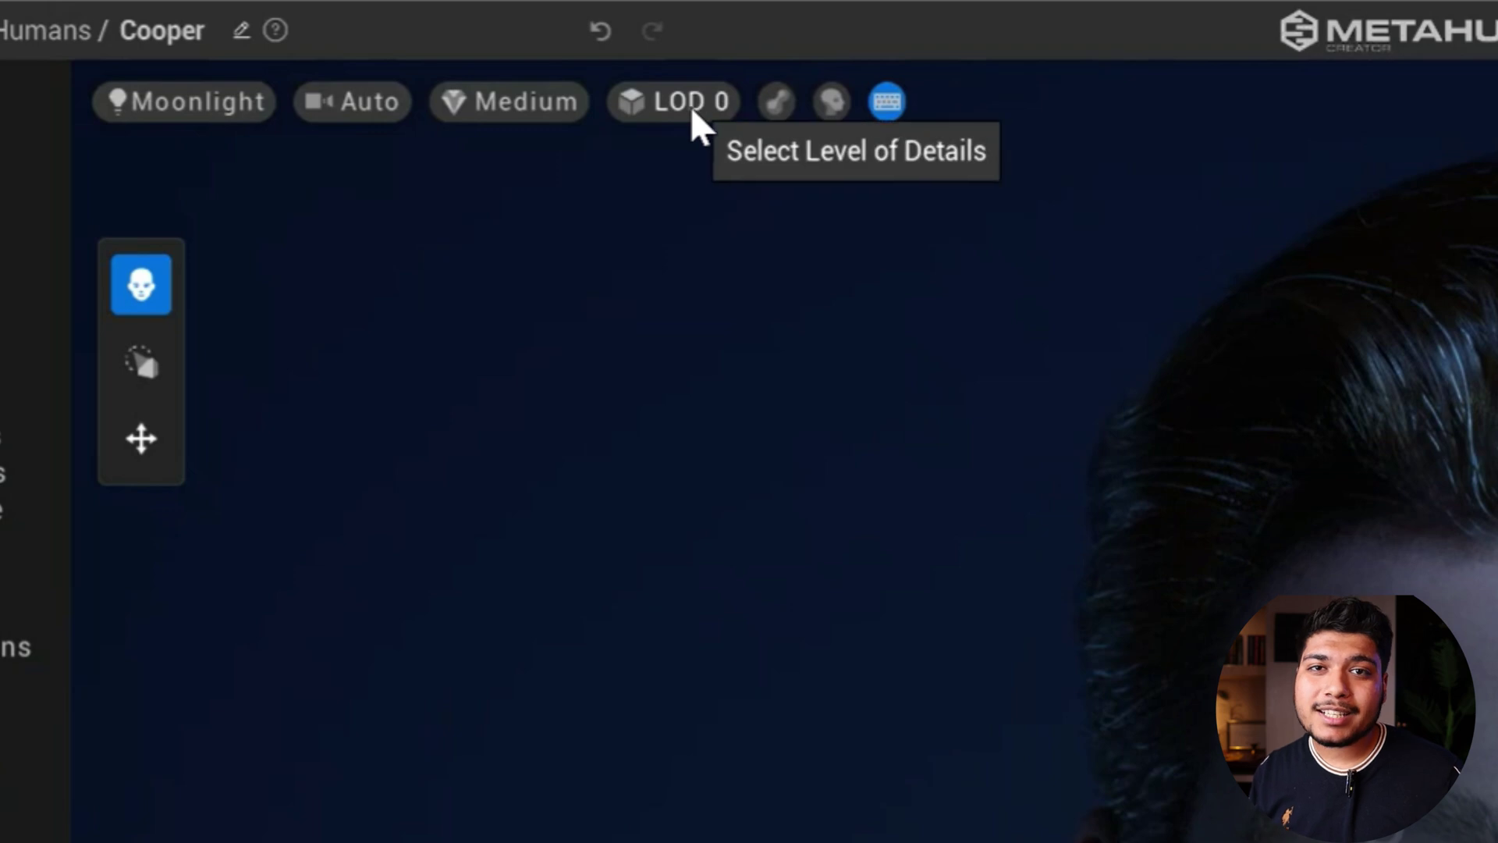
click(691, 106)
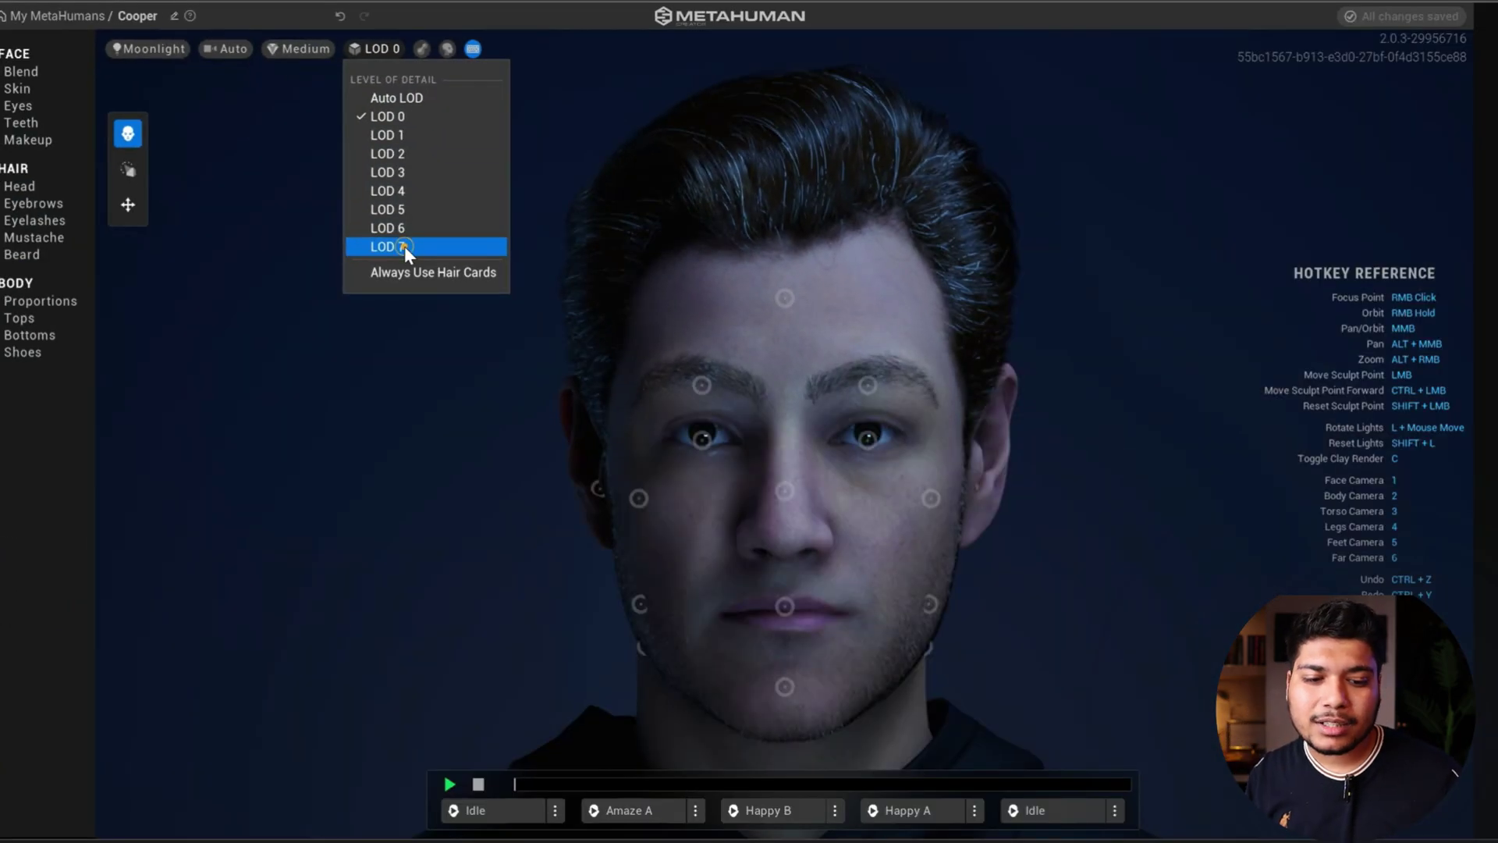
click(405, 248)
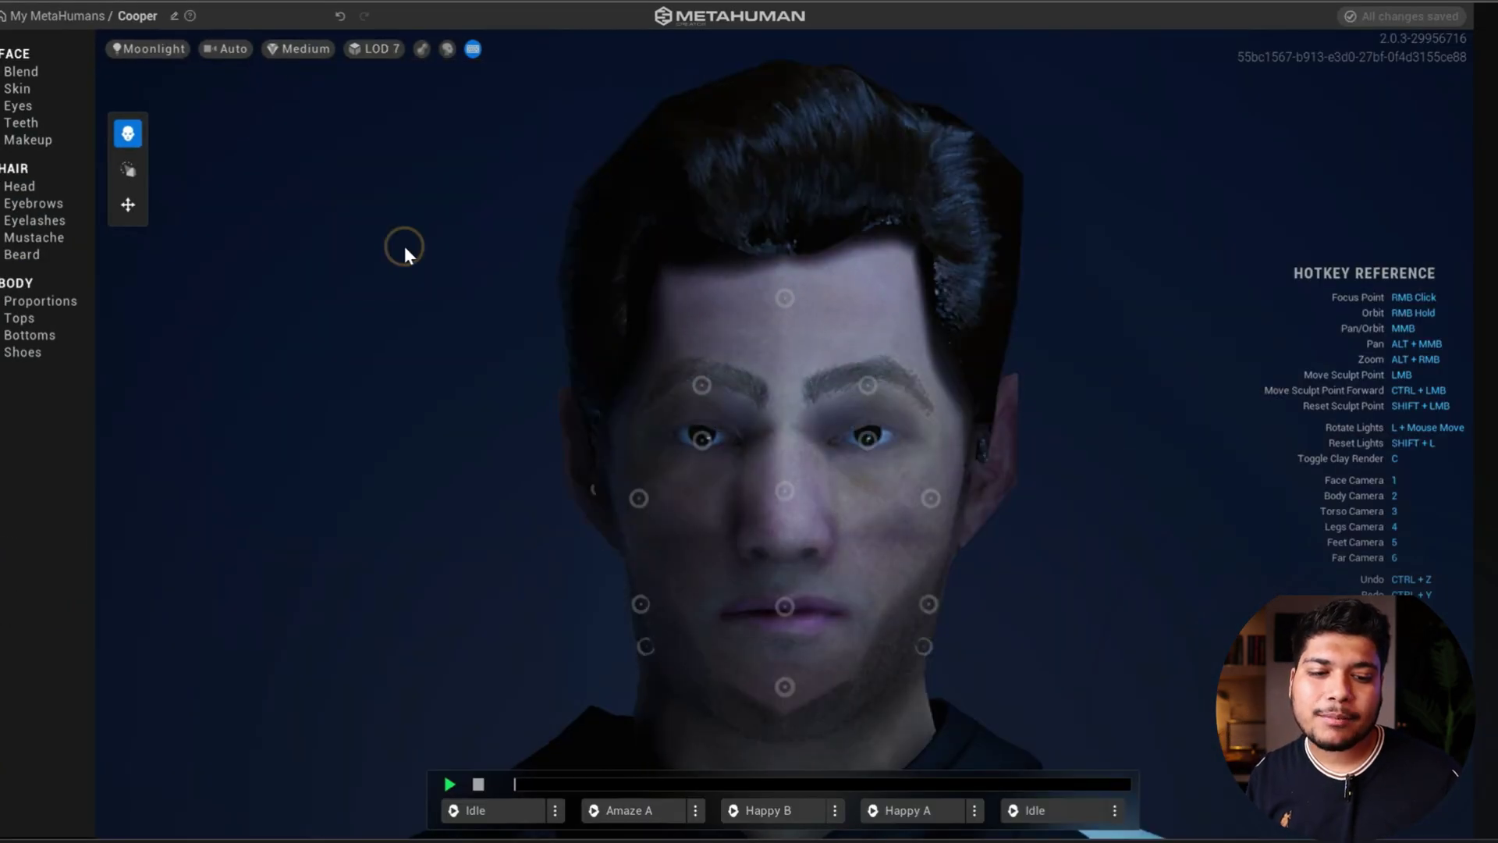
click(379, 52)
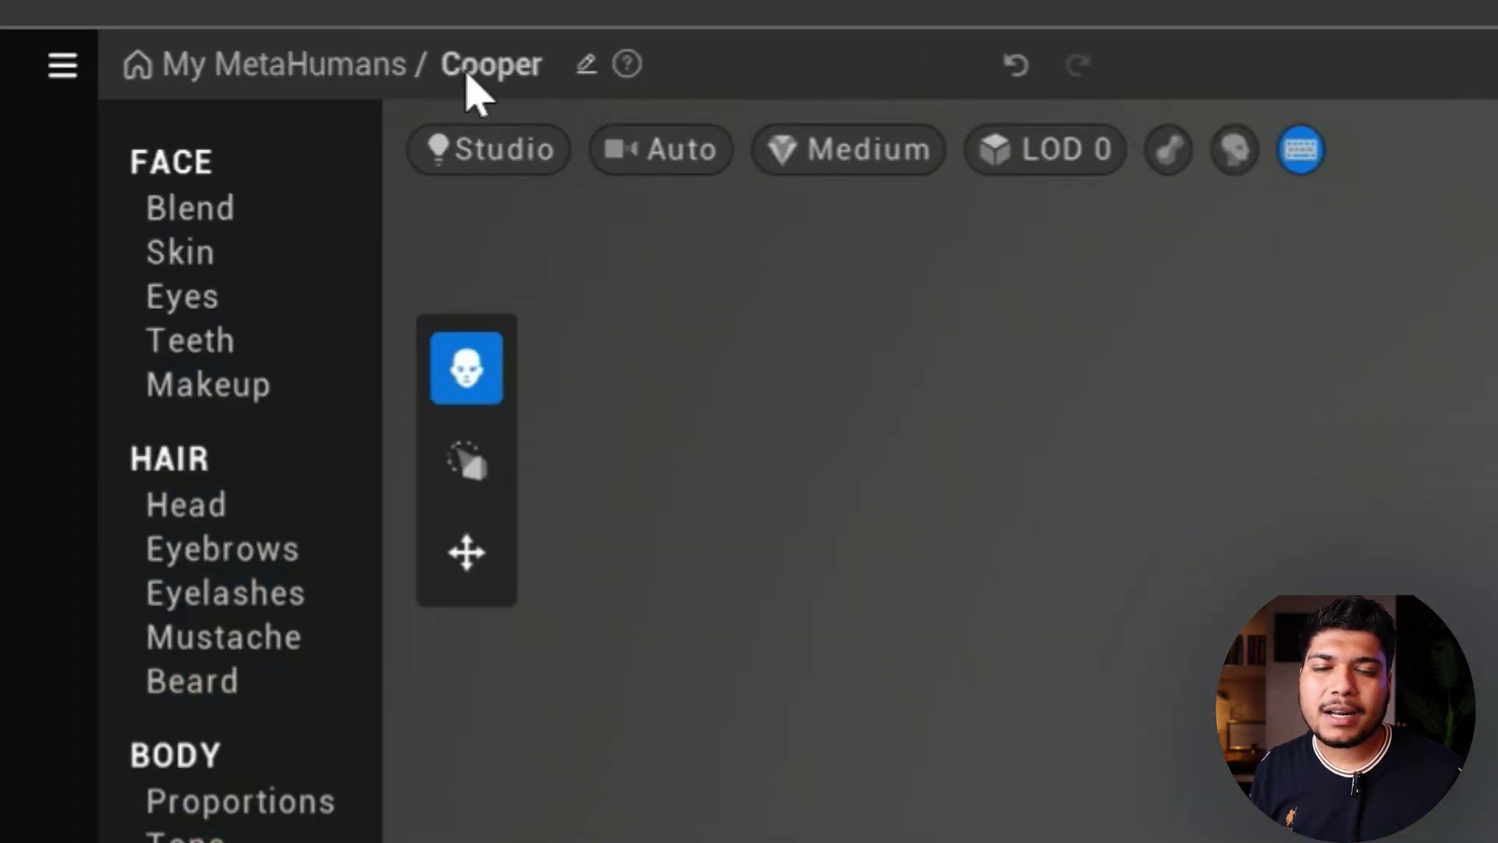
Rename the character from Cooper to 'busybanda'
click(587, 64)
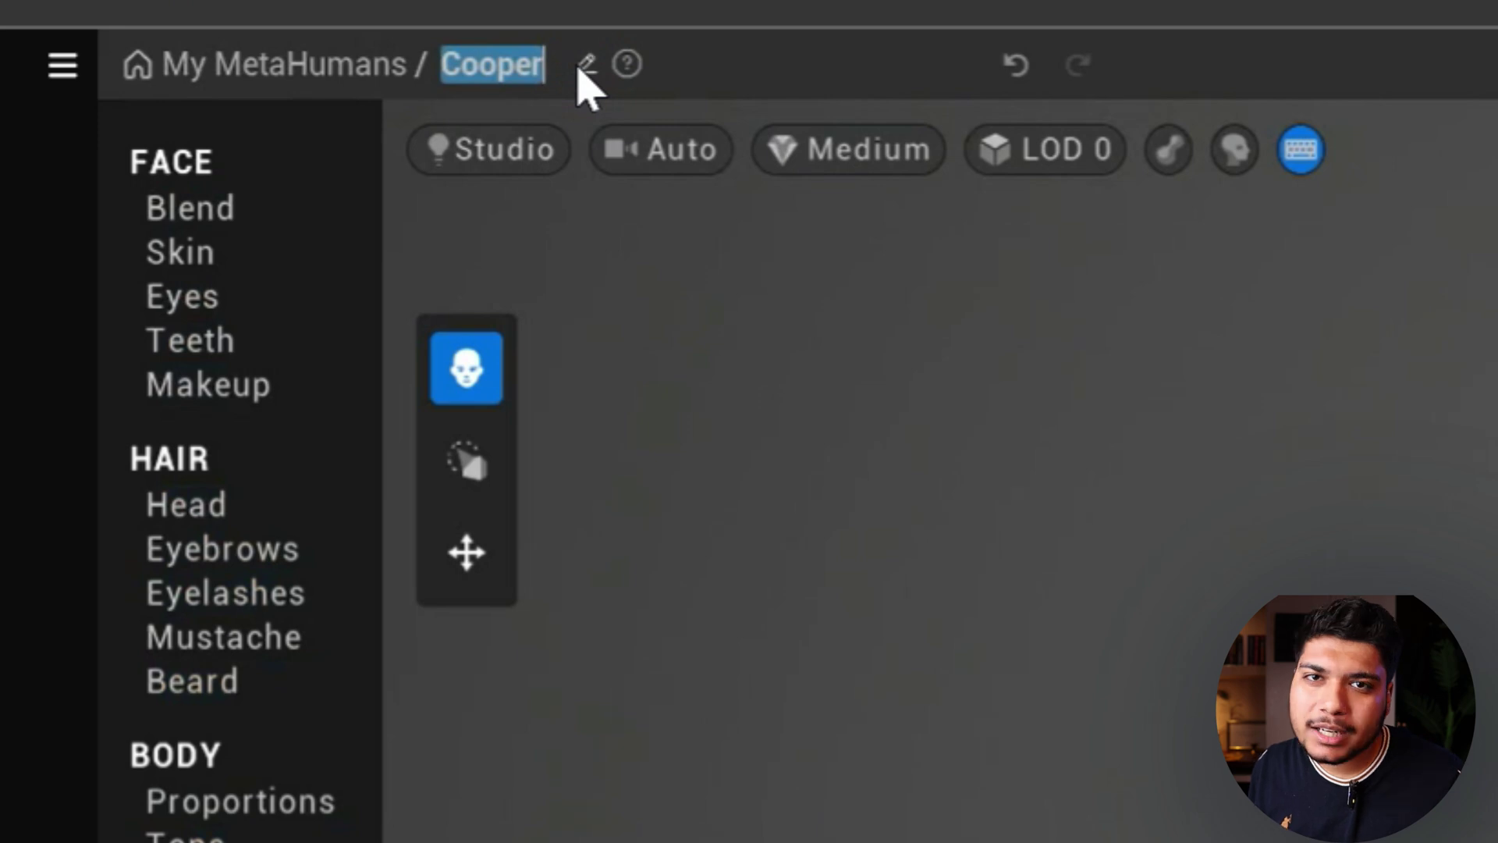
key(BackSpace)
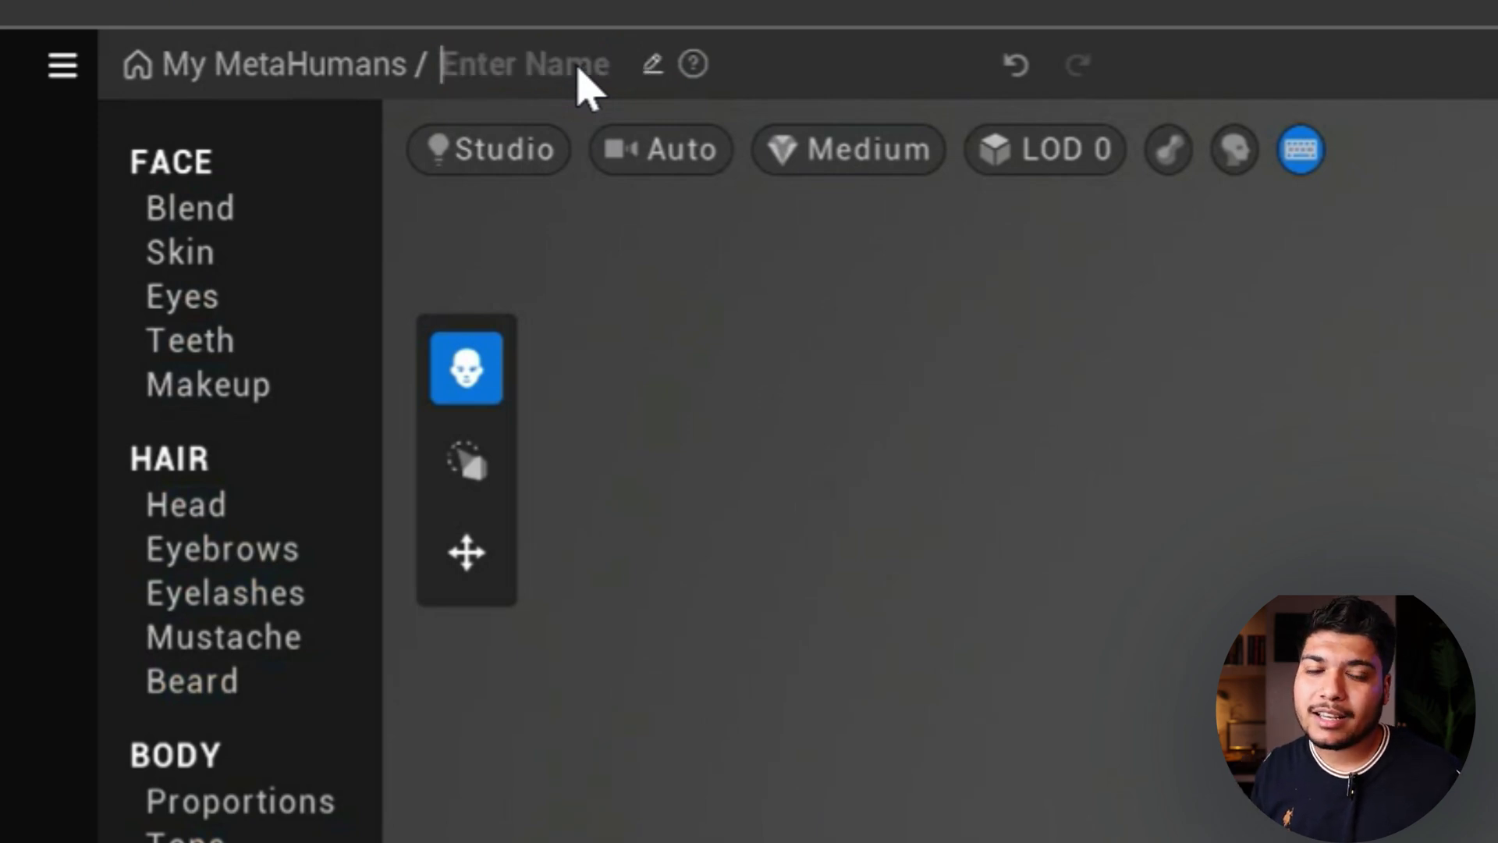
text(busyba)
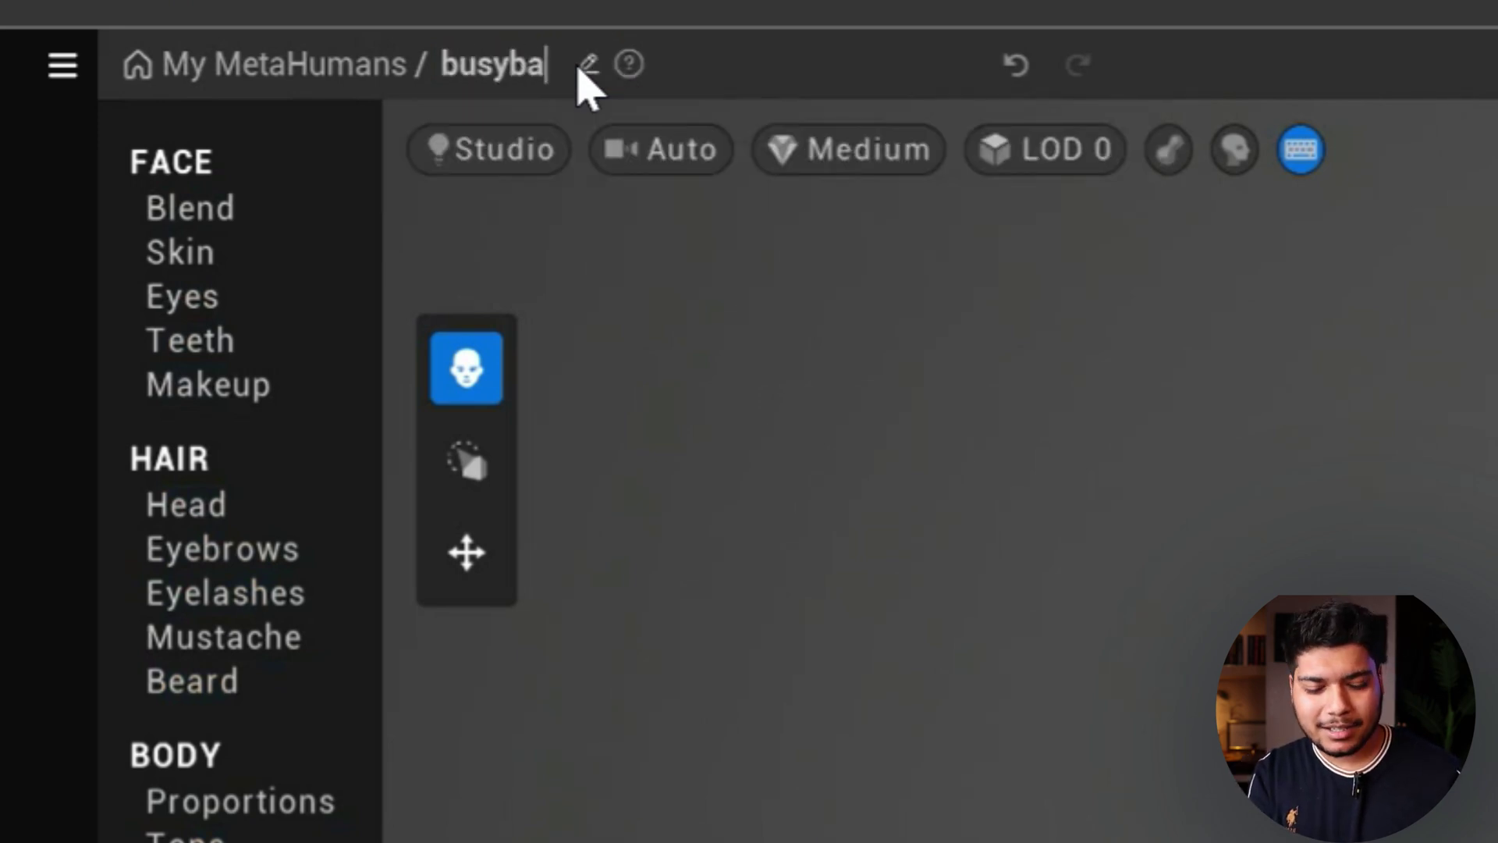
text(nda)
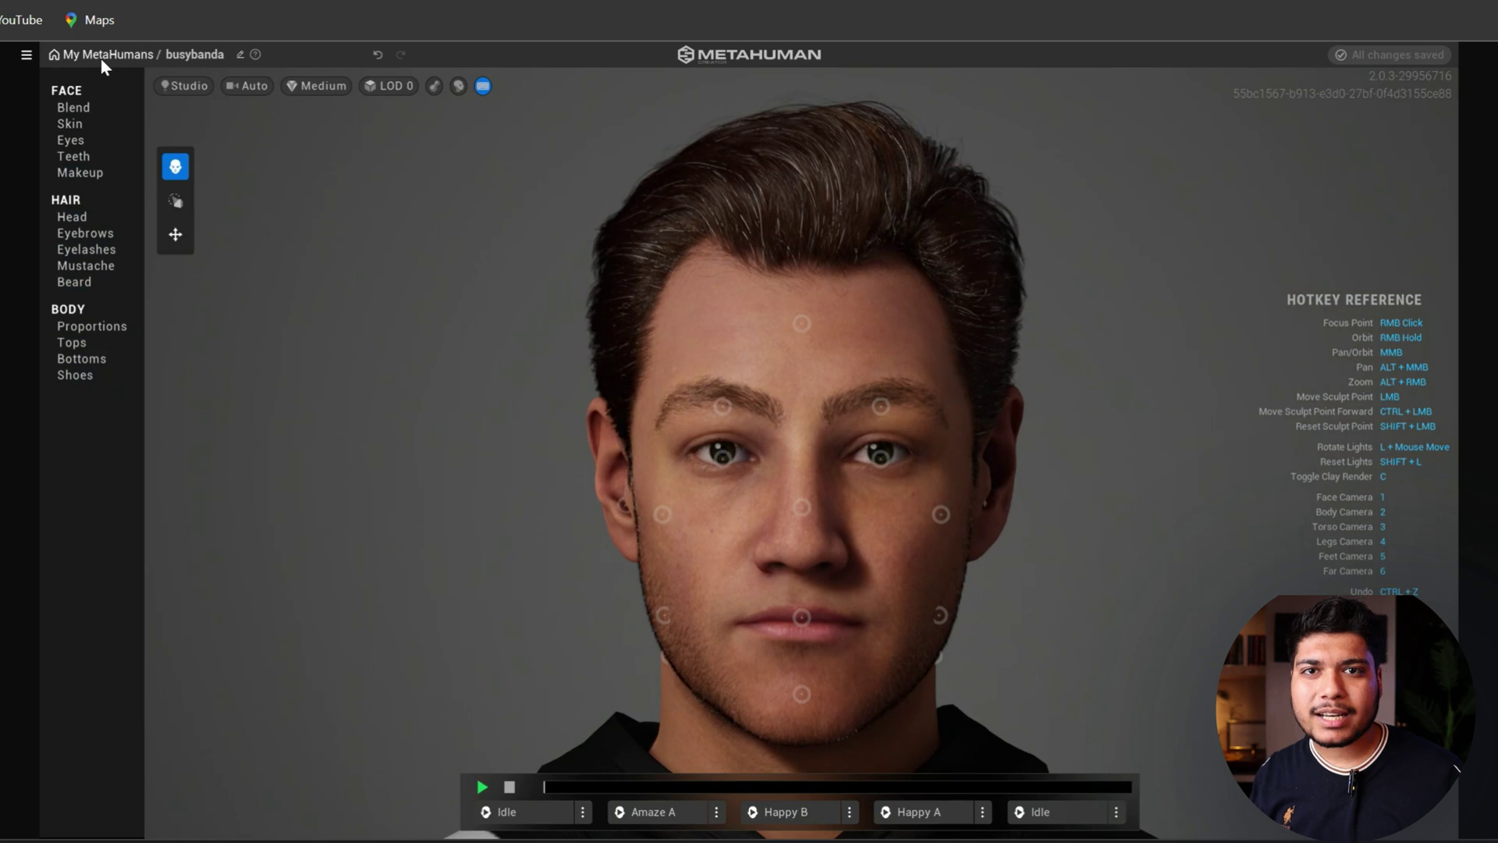
Back in My MetaHumans, select busybanda and export its mesh
click(101, 58)
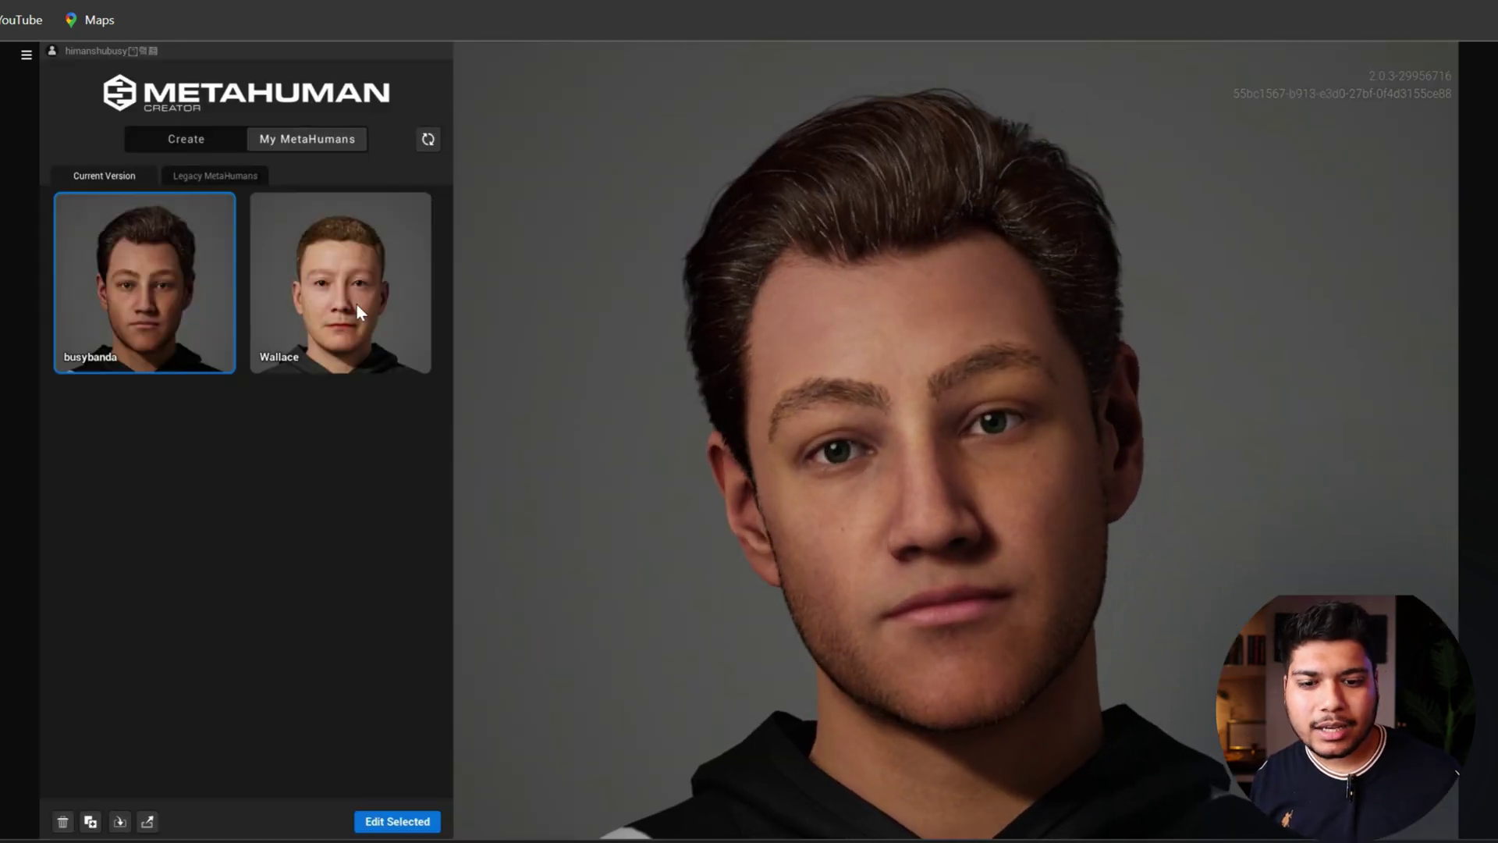
click(356, 305)
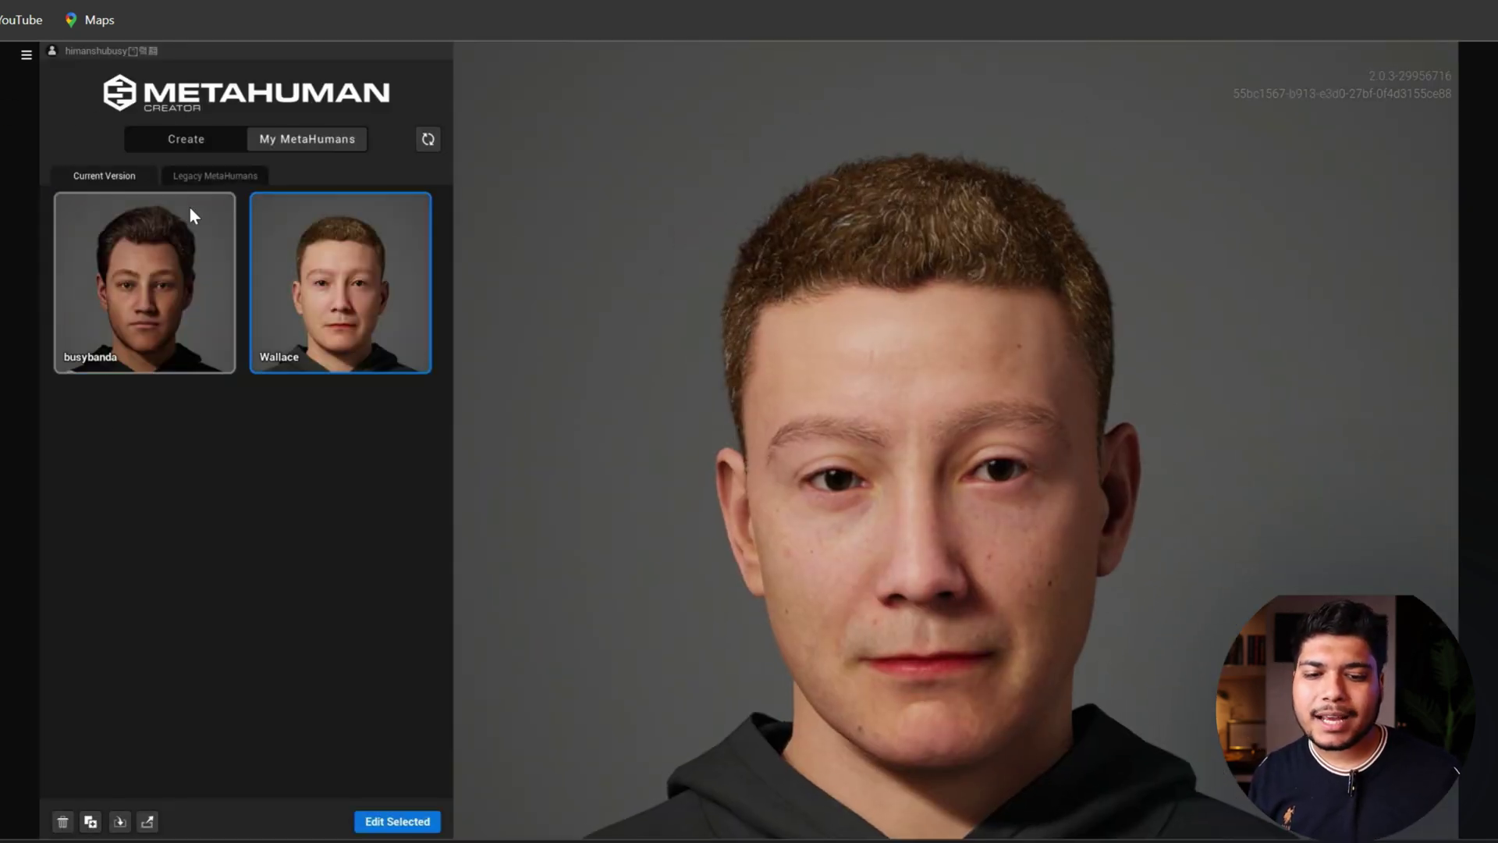
click(184, 230)
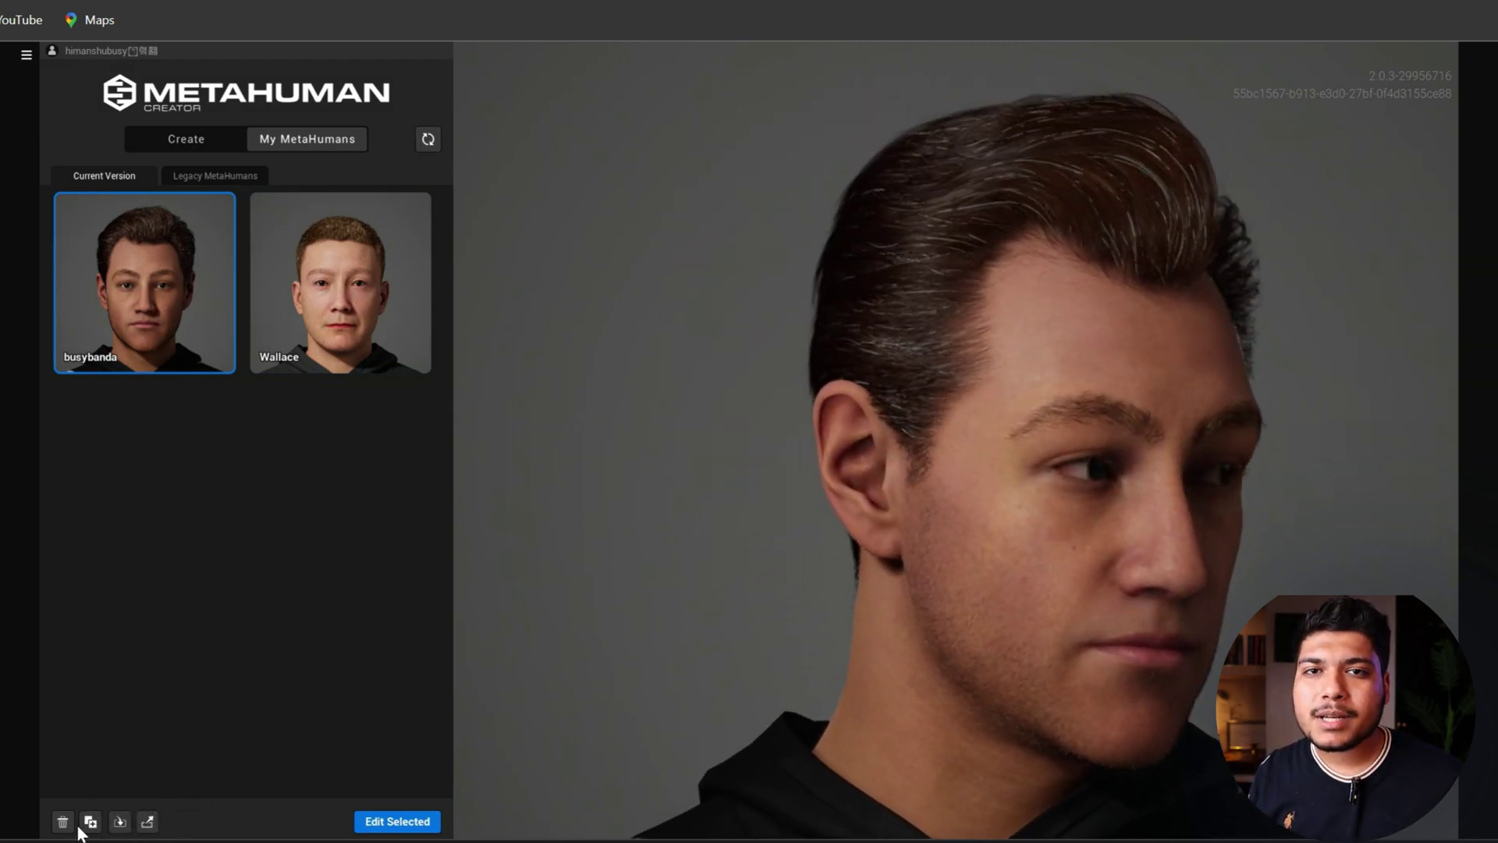
click(148, 824)
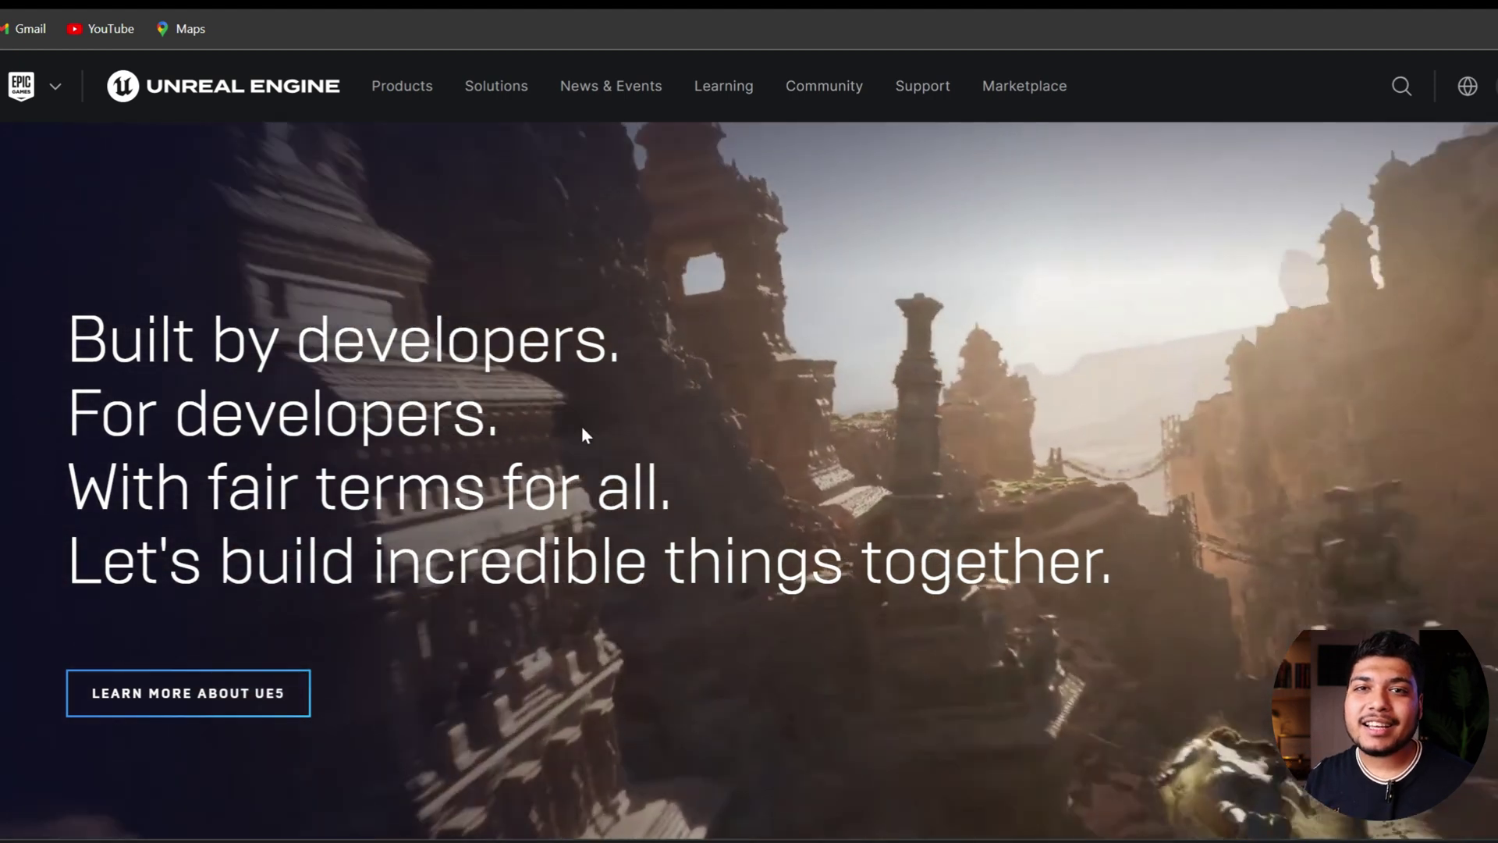
Go to the Unreal Engine 5 product page on the website
scroll(581, 434, down, 5)
scroll(581, 434, down, 3)
scroll(581, 433, down, 2)
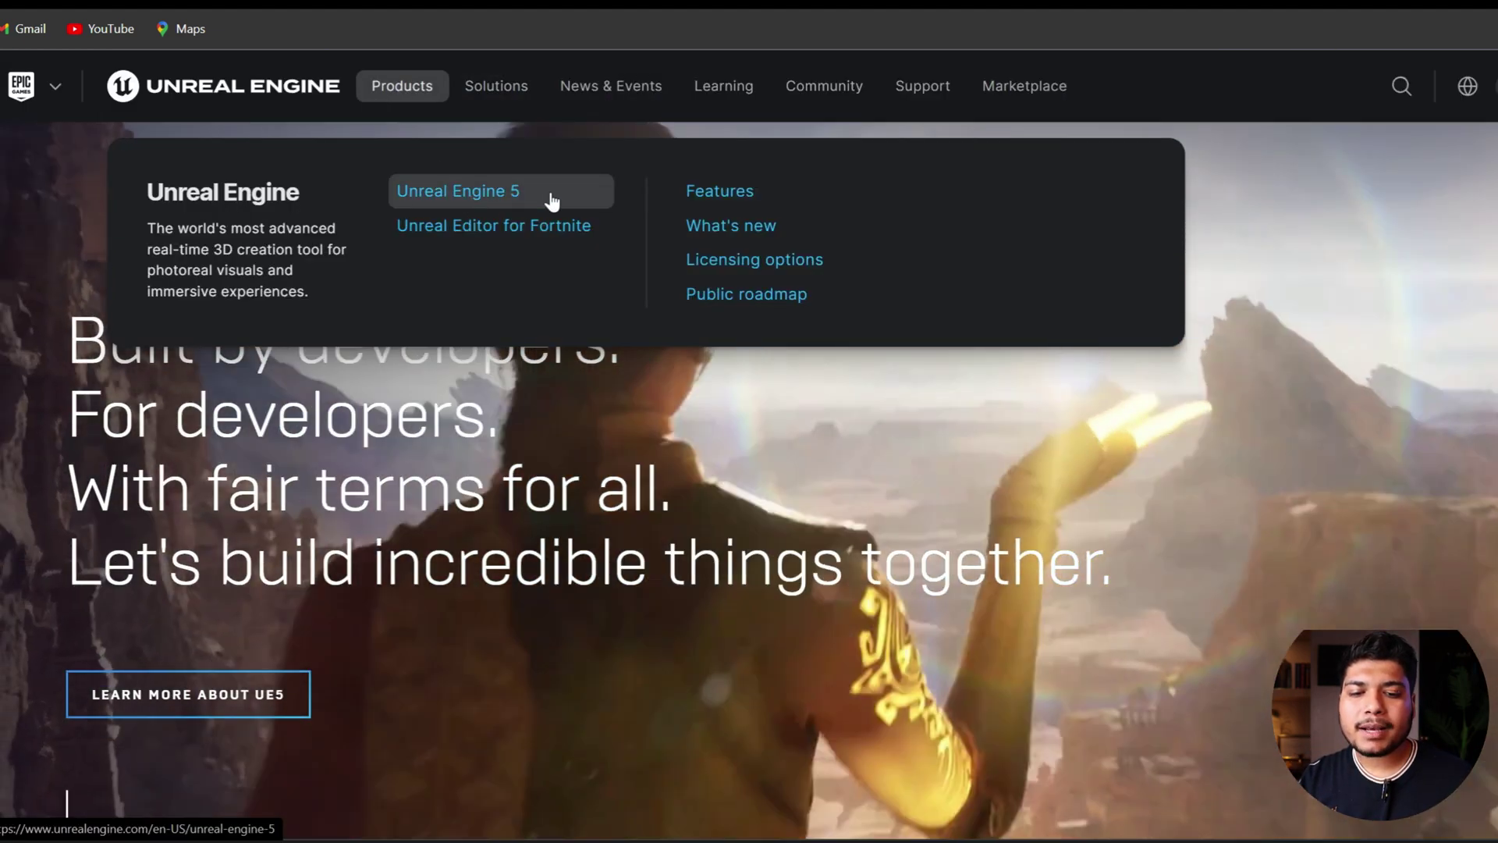
click(552, 200)
scroll(1125, 438, down, 15)
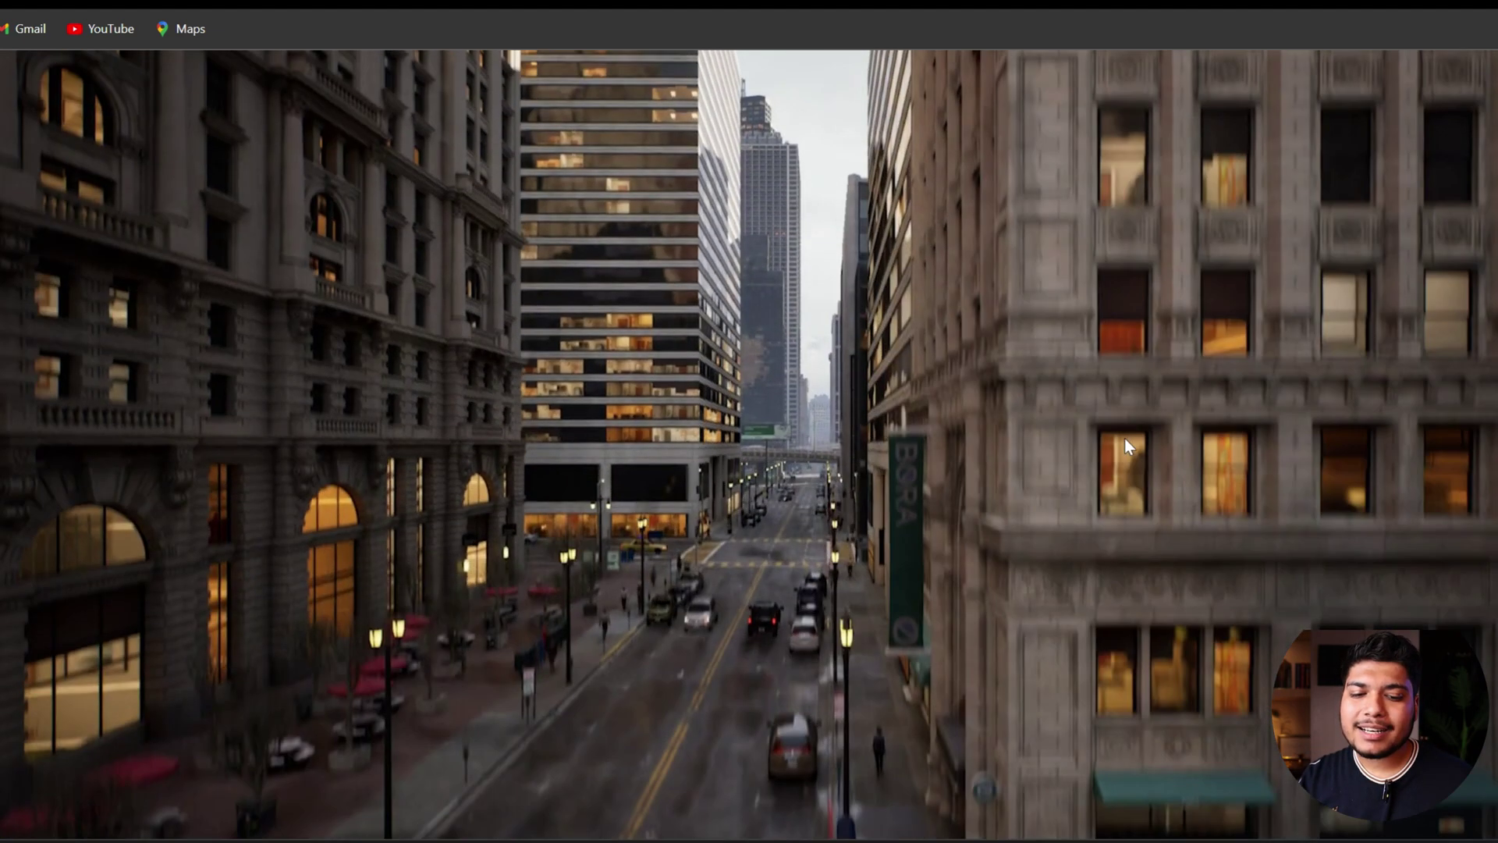
scroll(1125, 437, up, 2)
scroll(1125, 446, up, 3)
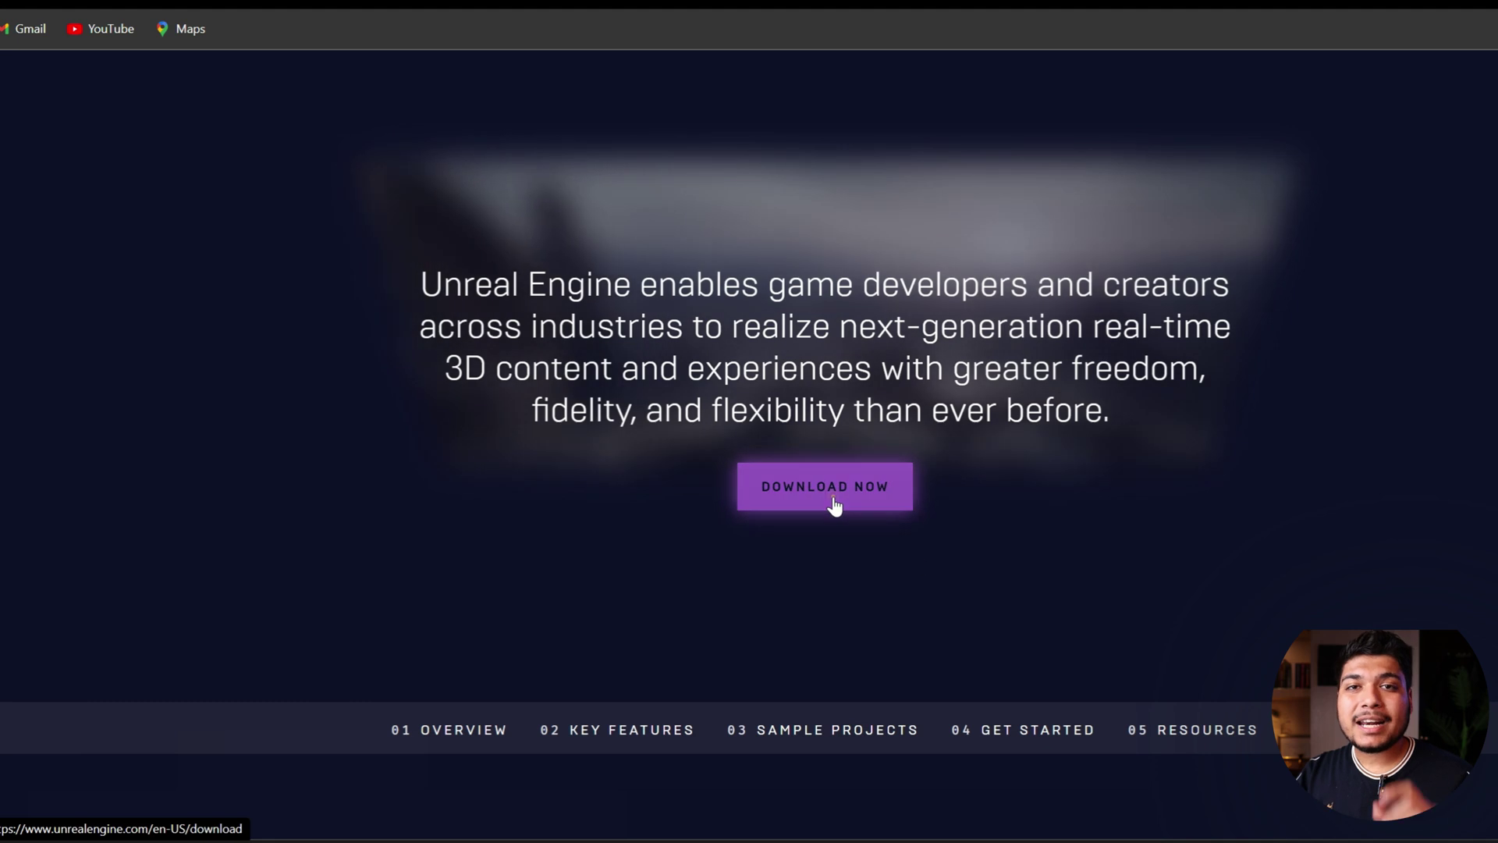
Follow Download Now to the instructions and download the Epic Games Launcher installer
click(833, 500)
scroll(555, 454, down, 3)
click(556, 454)
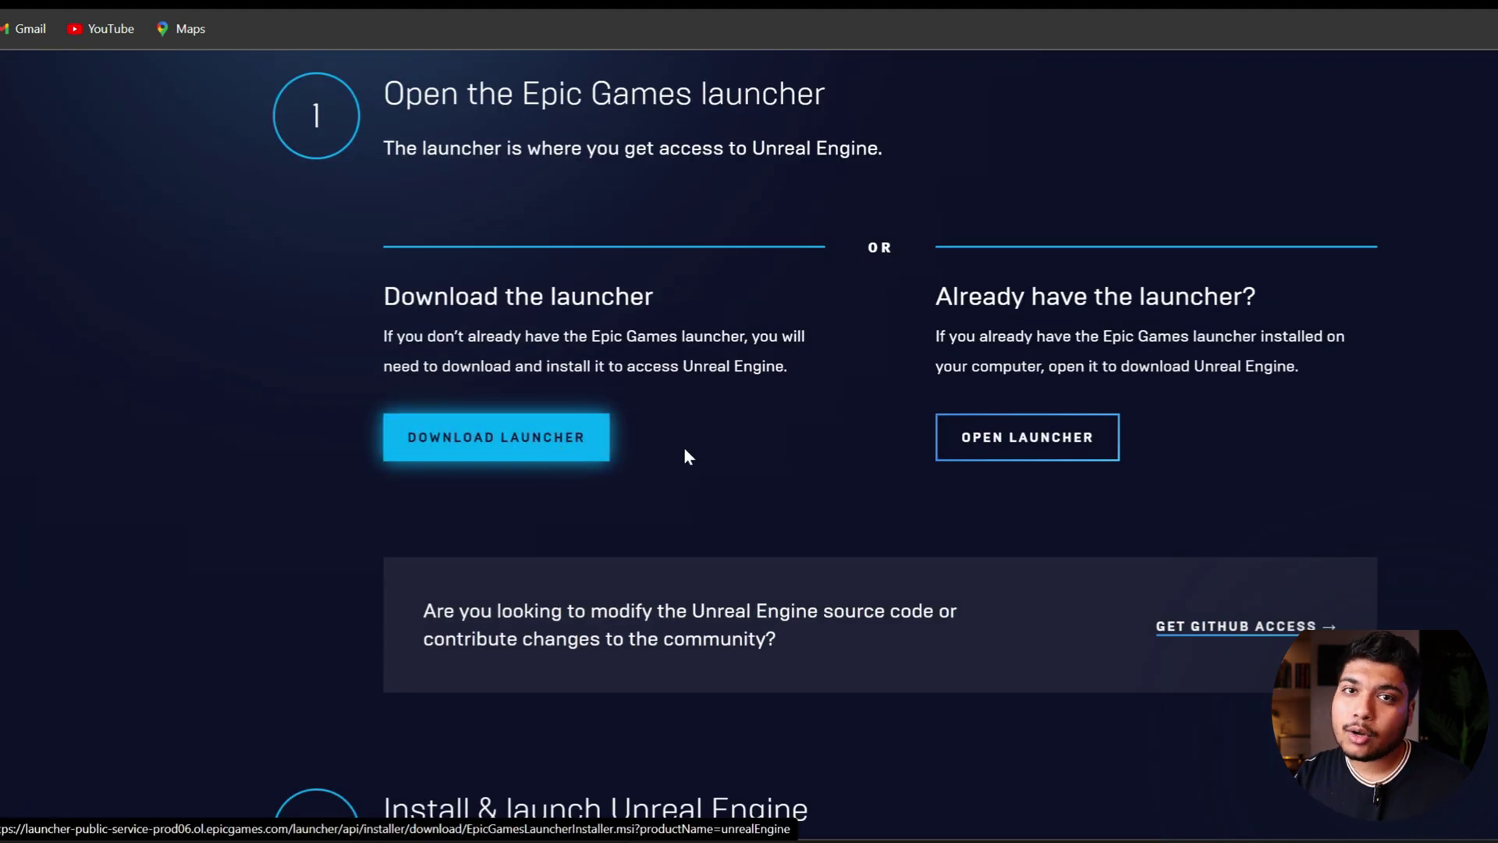
scroll(780, 457, down, 5)
scroll(779, 458, up, 6)
scroll(779, 457, up, 3)
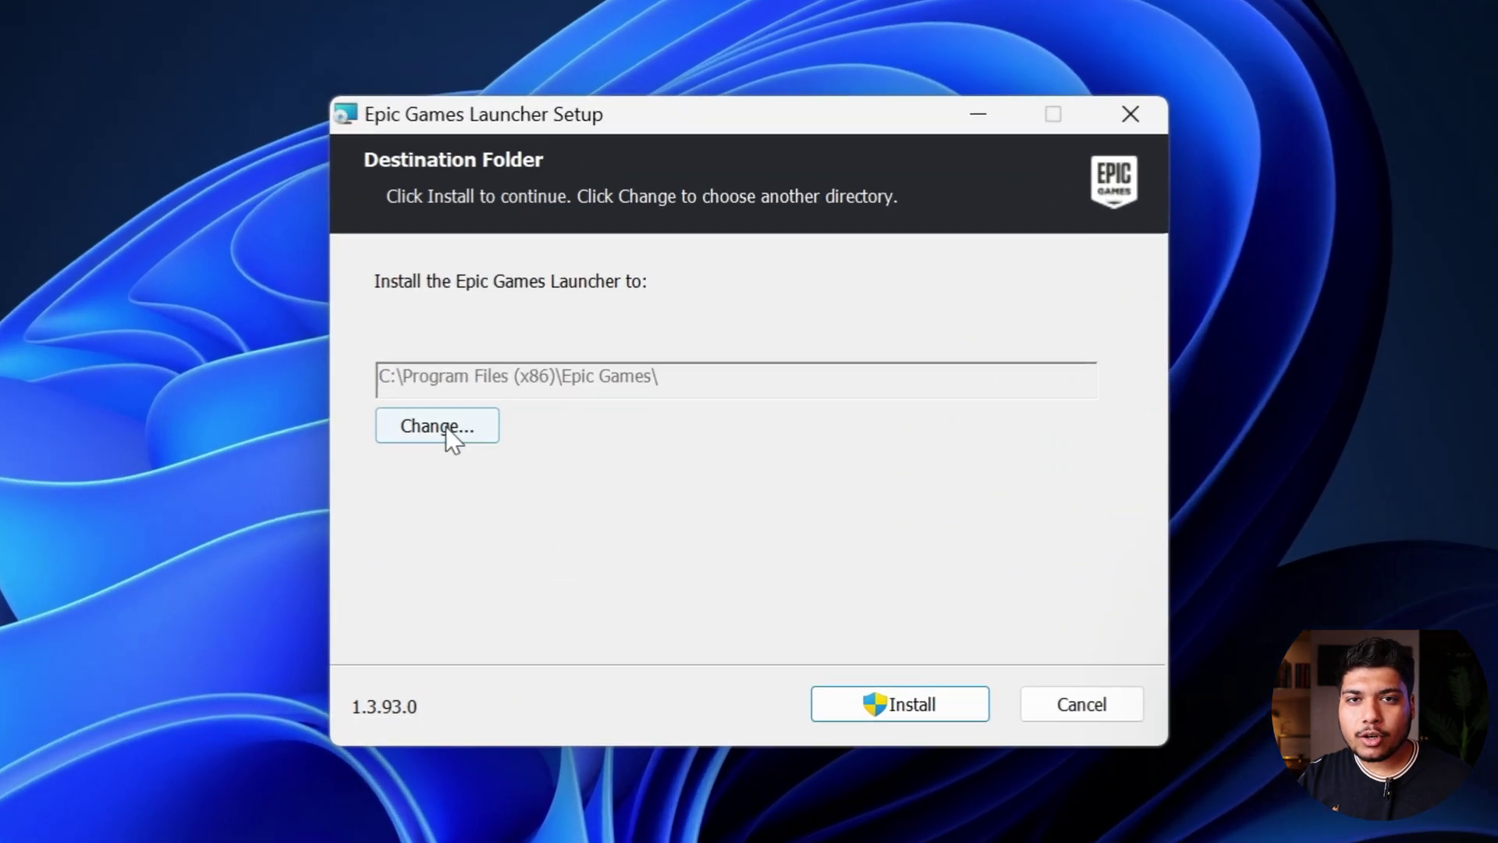
Change the install folder to the E: drive and install the Epic Games Launcher
click(429, 427)
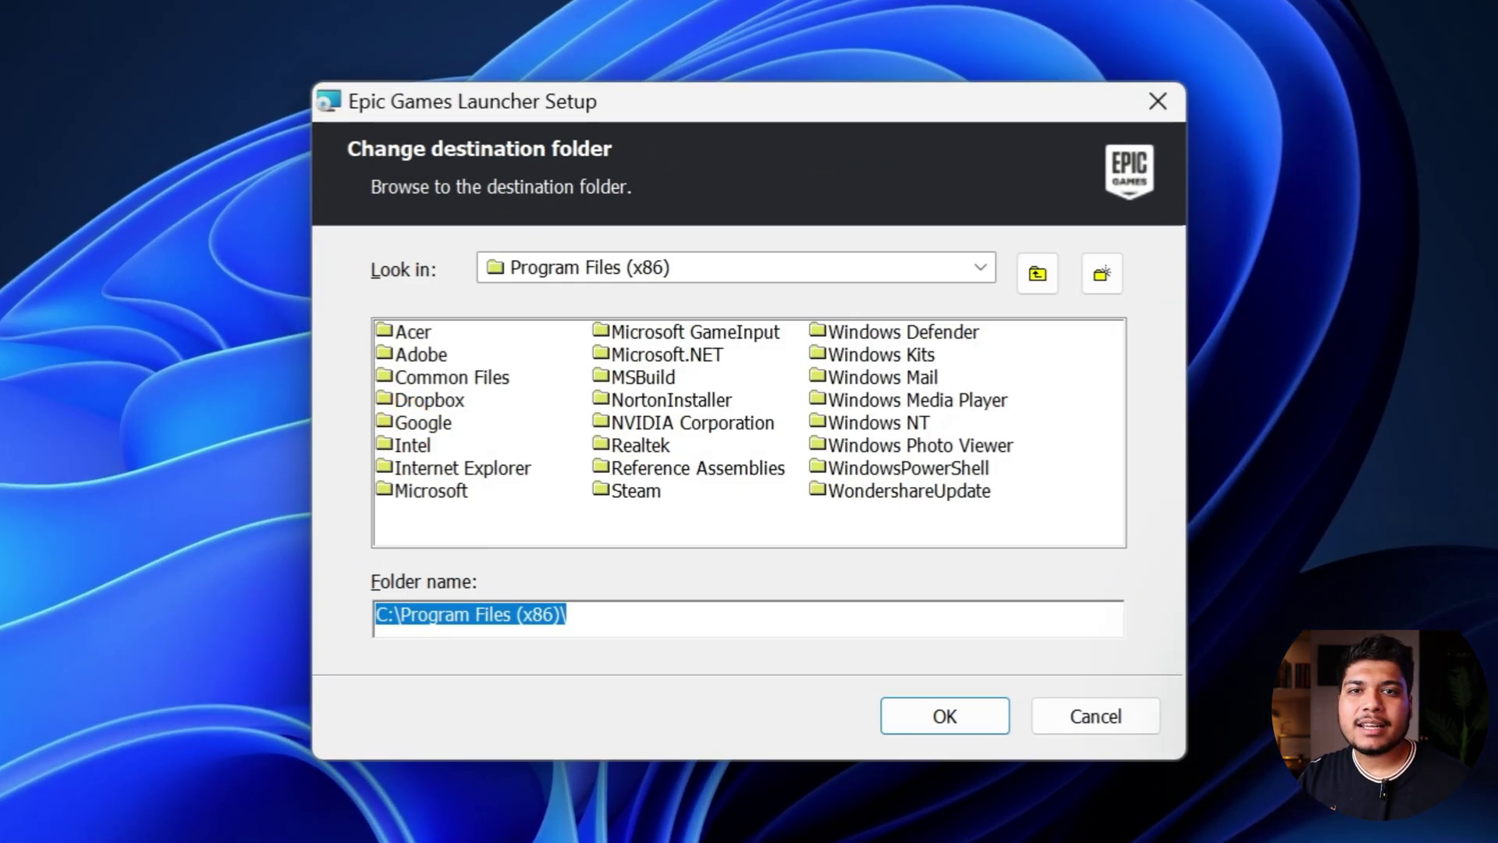
click(949, 279)
click(554, 368)
click(952, 716)
click(956, 715)
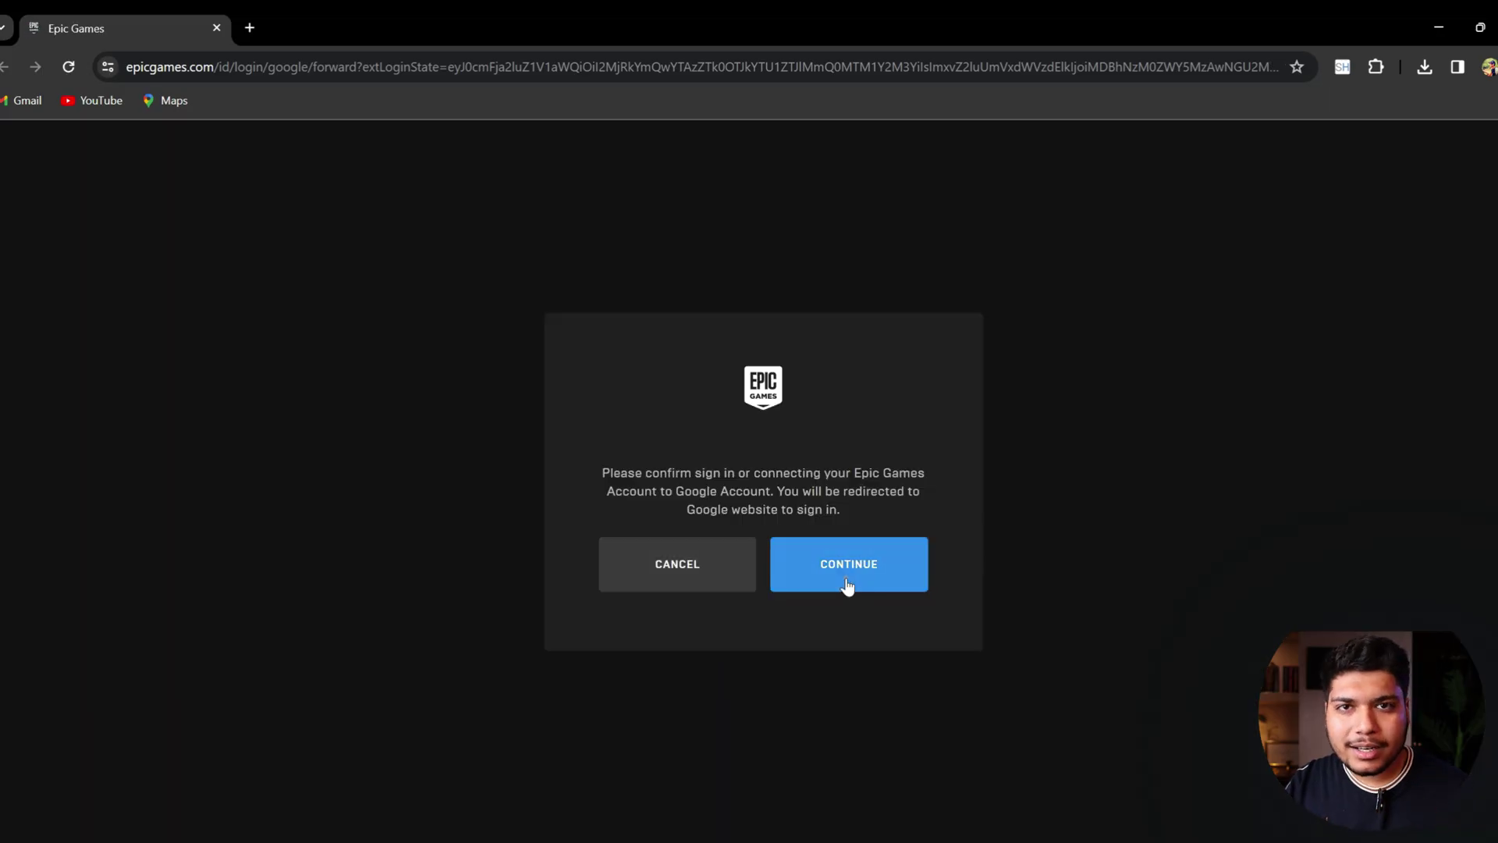
Sign in to the Epic account and go to the Unreal Engine Library
click(846, 588)
click(712, 583)
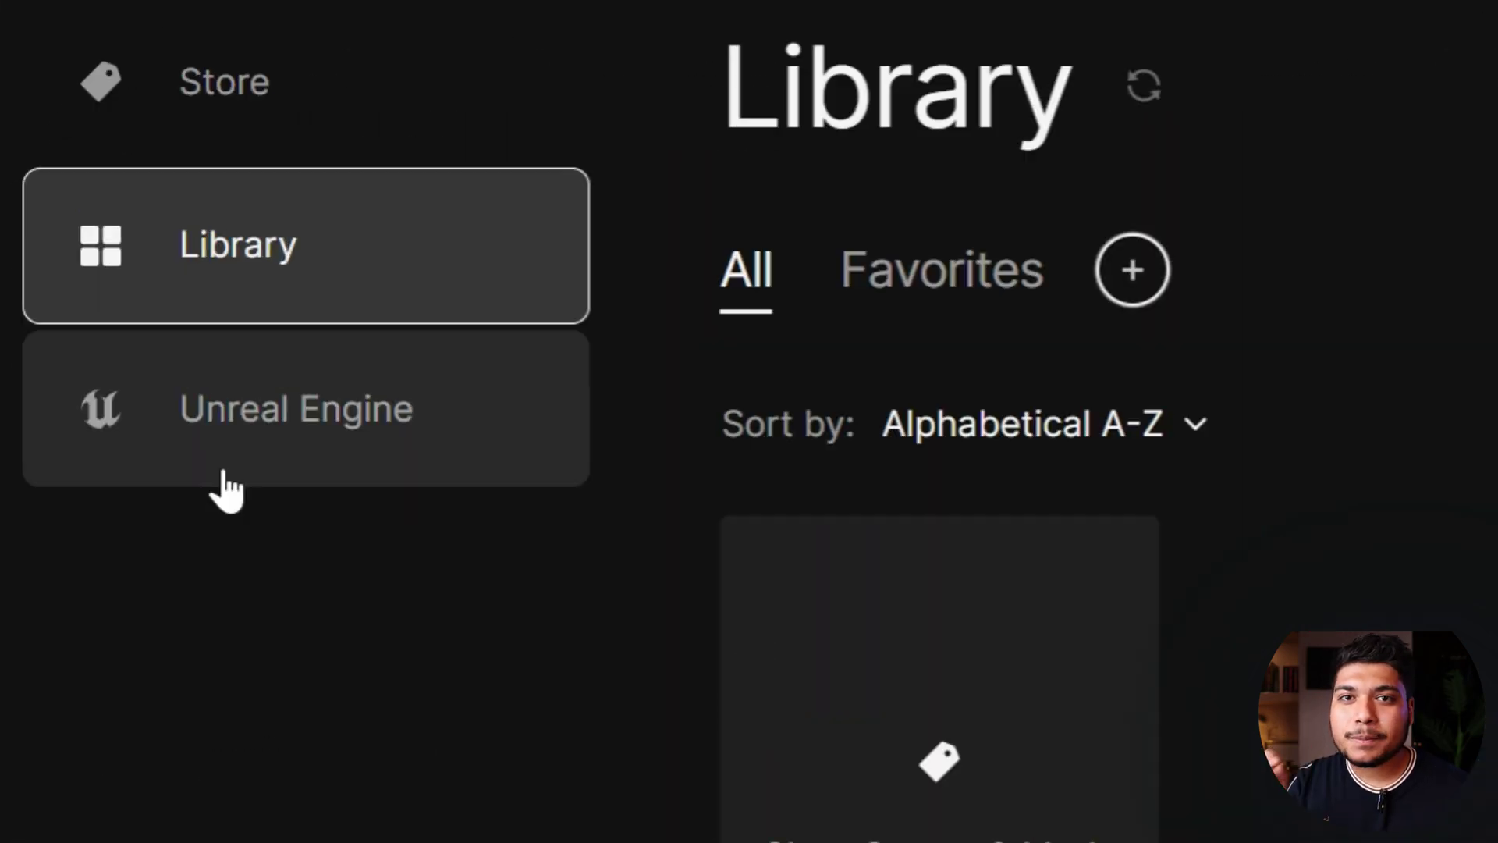
click(224, 472)
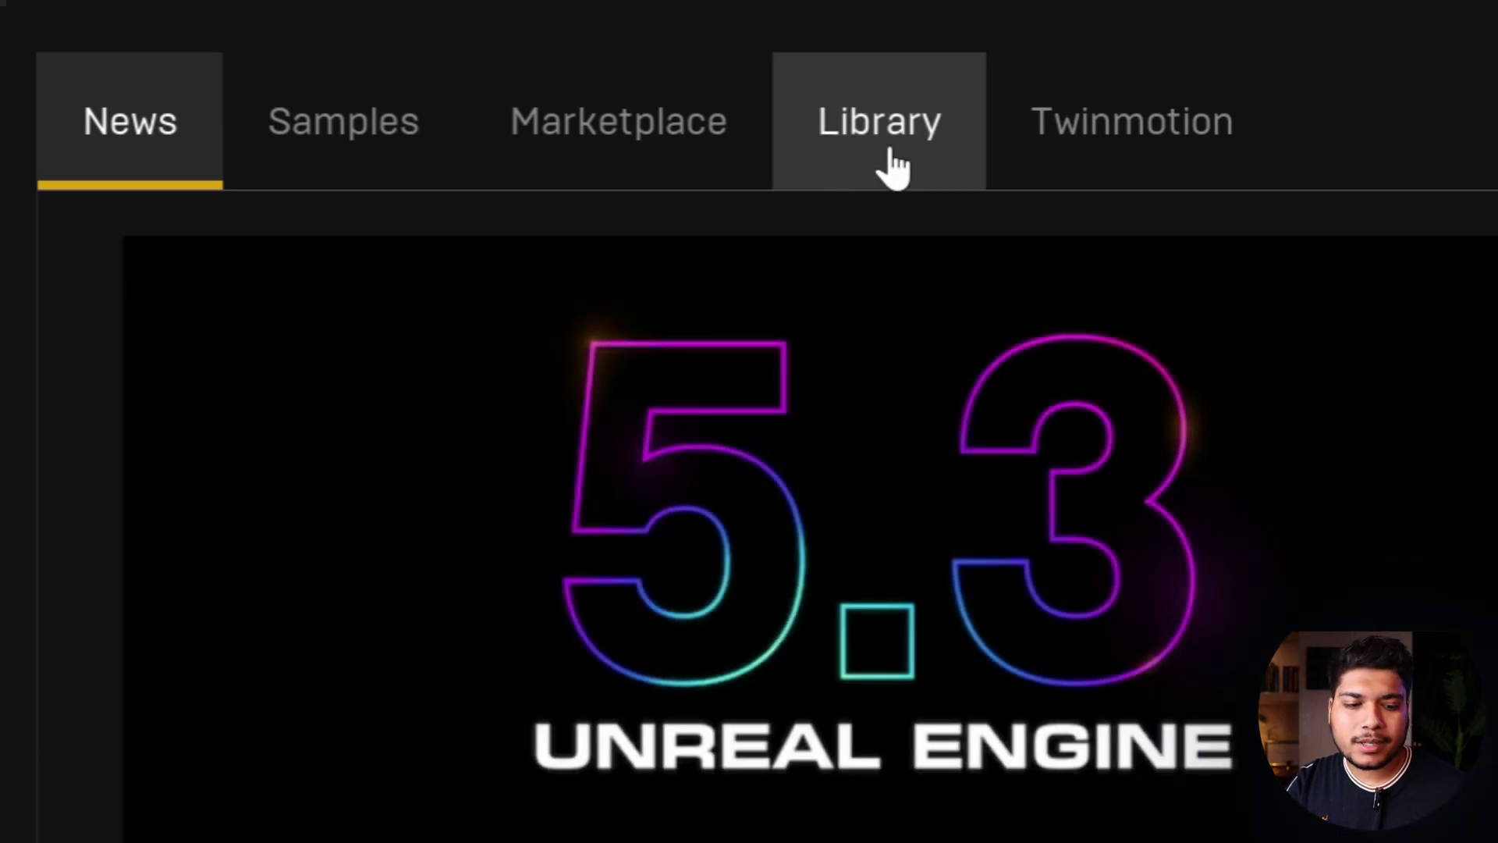
click(896, 168)
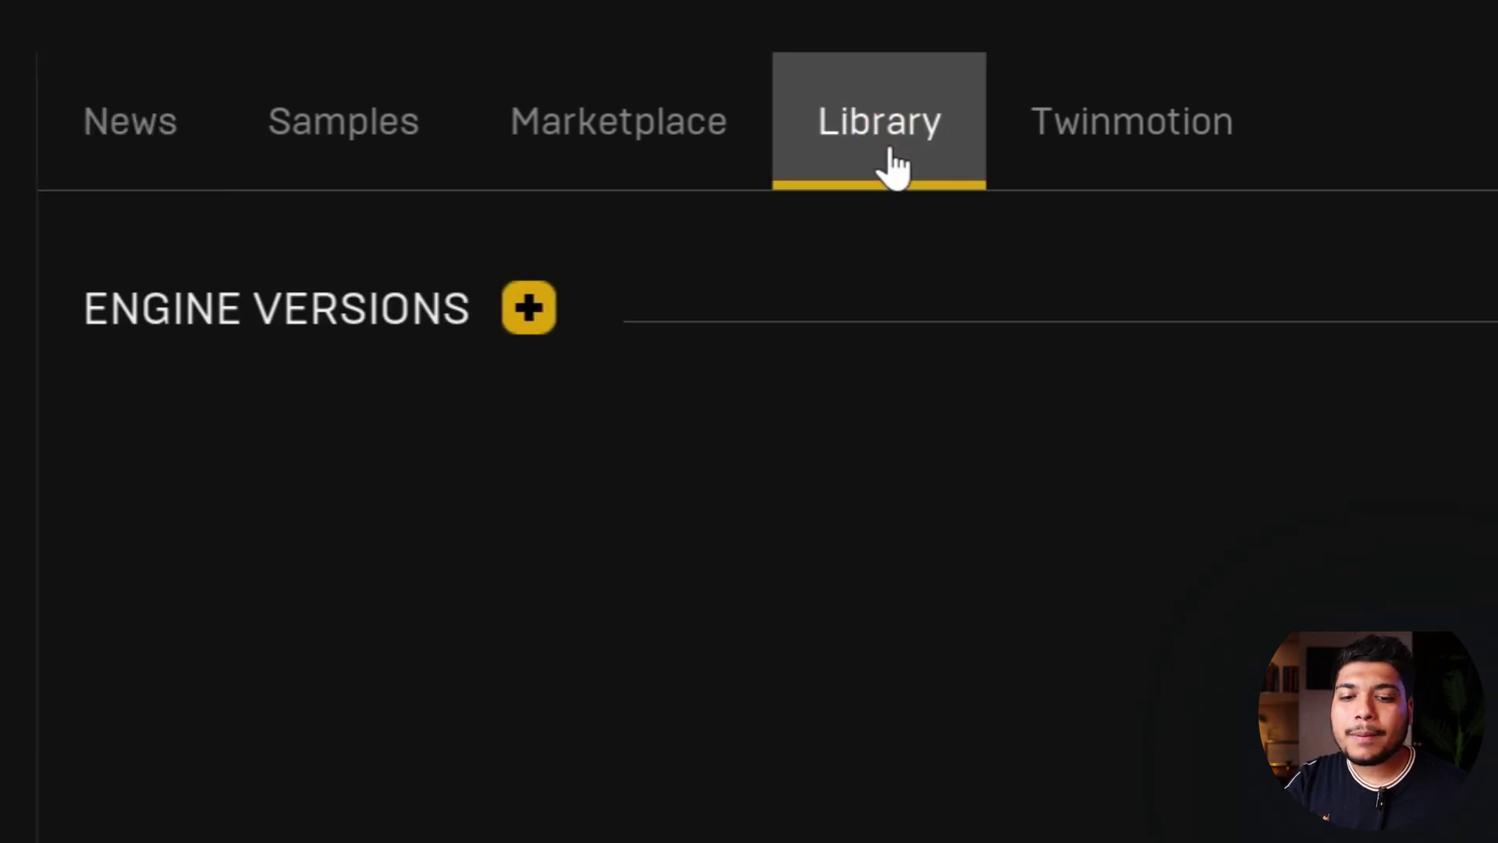
Add Unreal Engine 5.3.2 under Engine Versions, start its install, and agree to the EULA
click(528, 324)
click(556, 586)
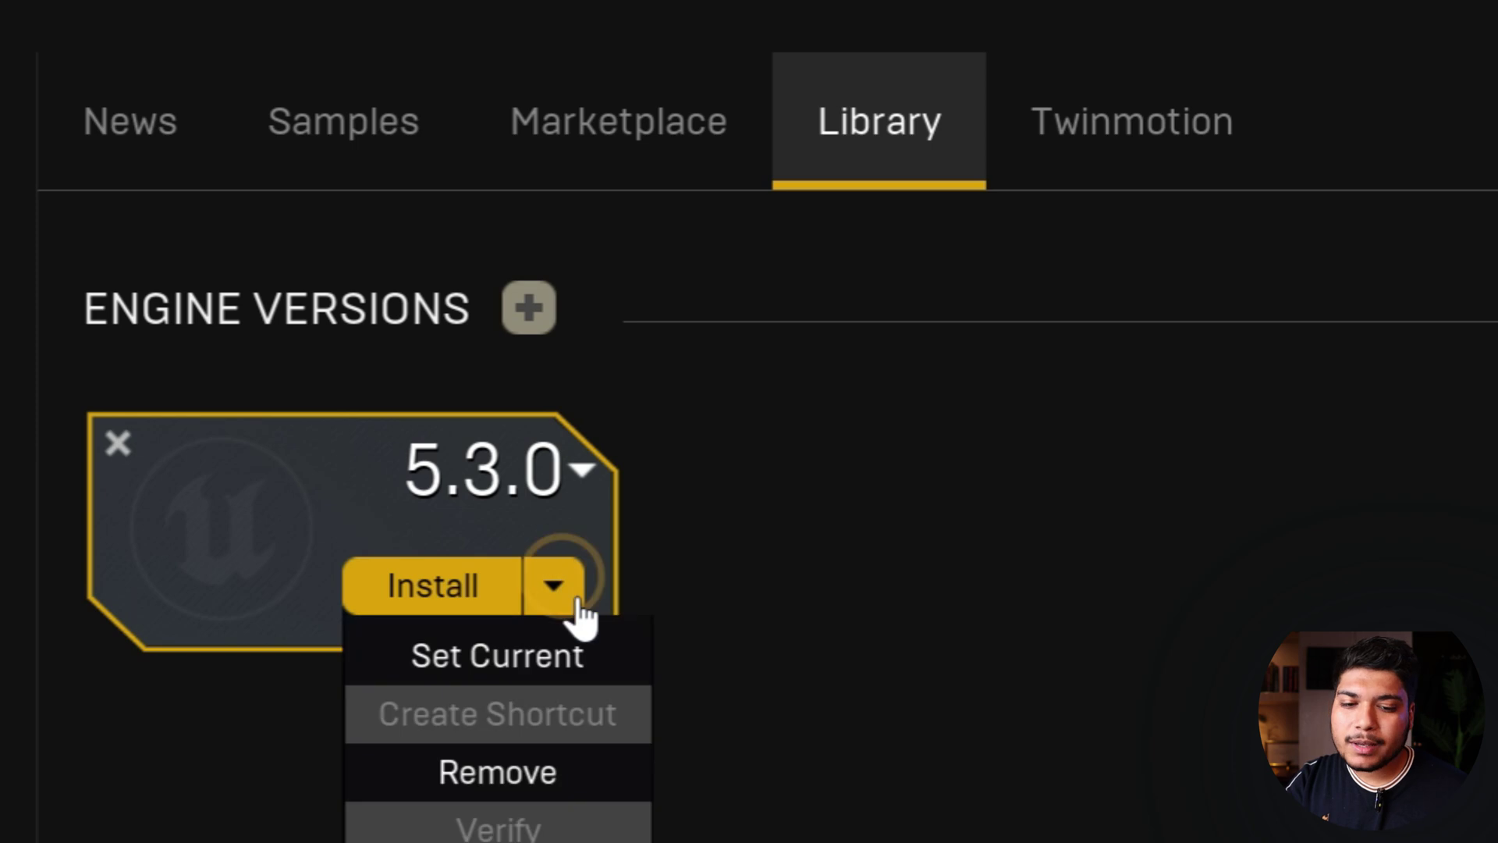
click(719, 630)
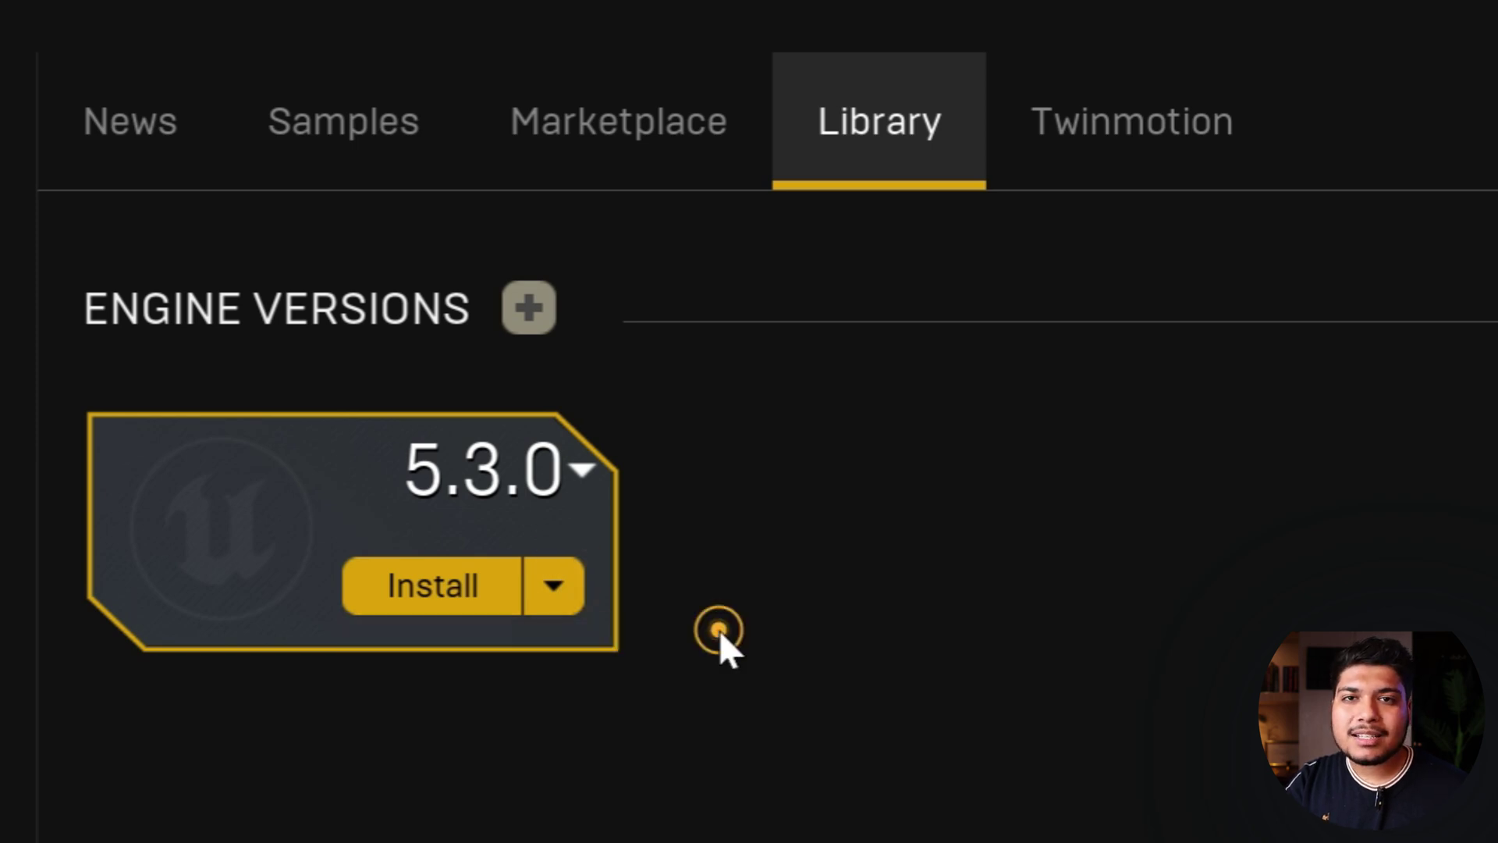
click(422, 607)
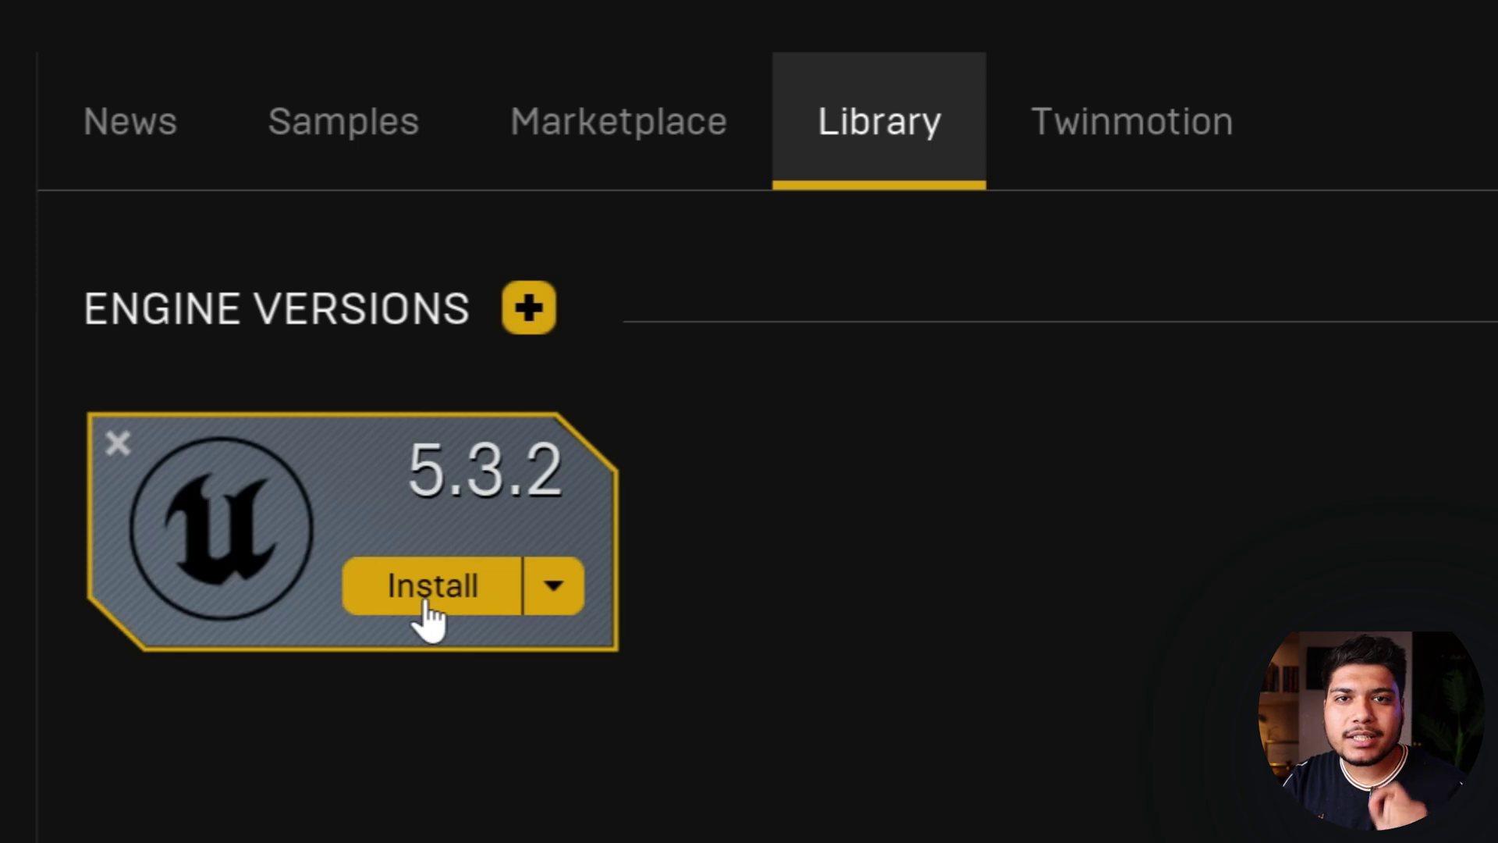
click(429, 612)
scroll(849, 484, down, 5)
click(522, 794)
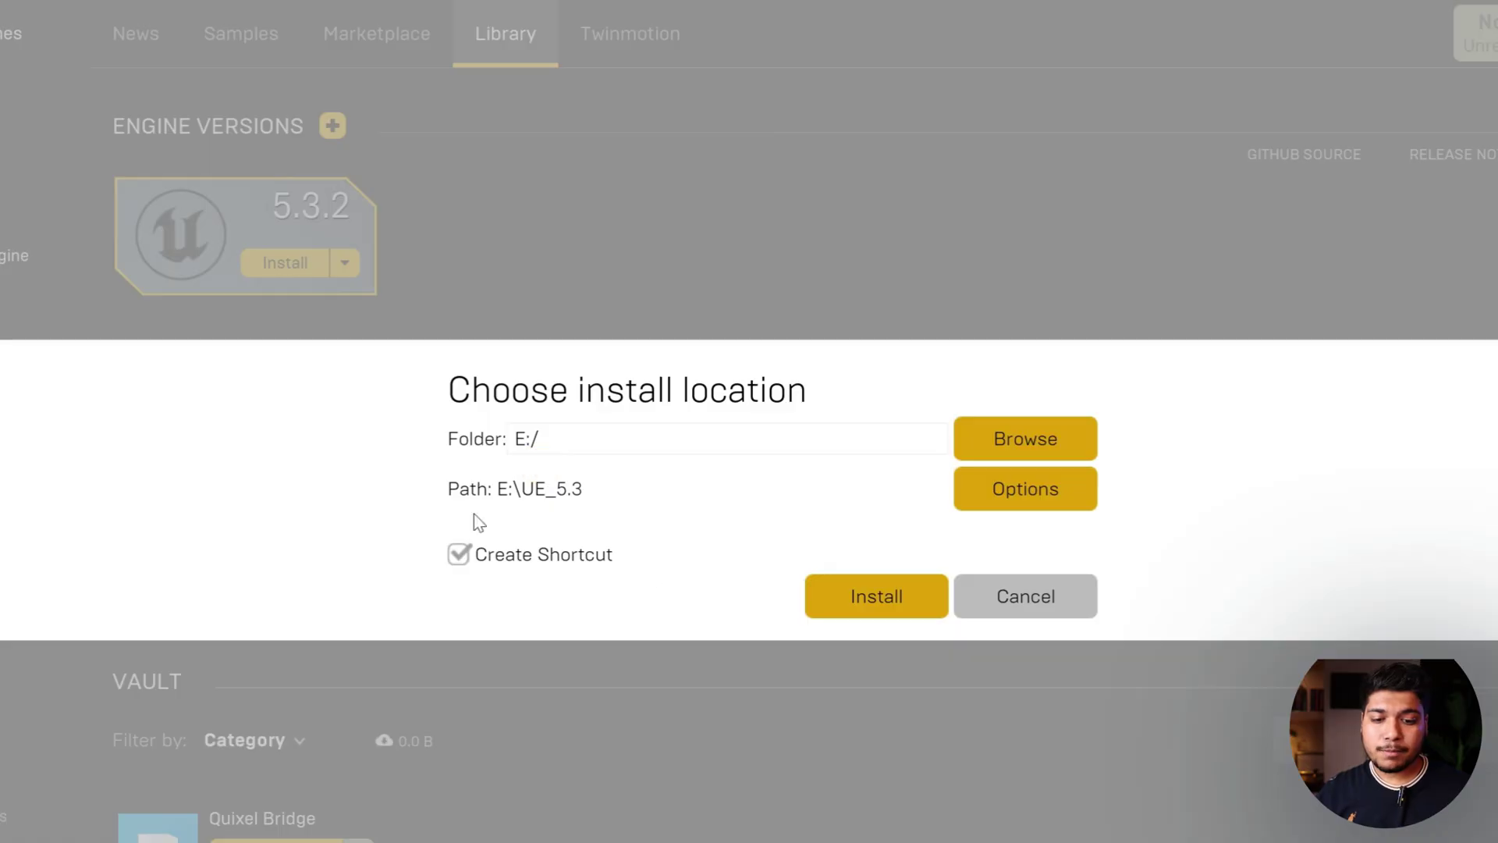
Accept the default install location to queue Unreal Engine 5.3.2
click(895, 601)
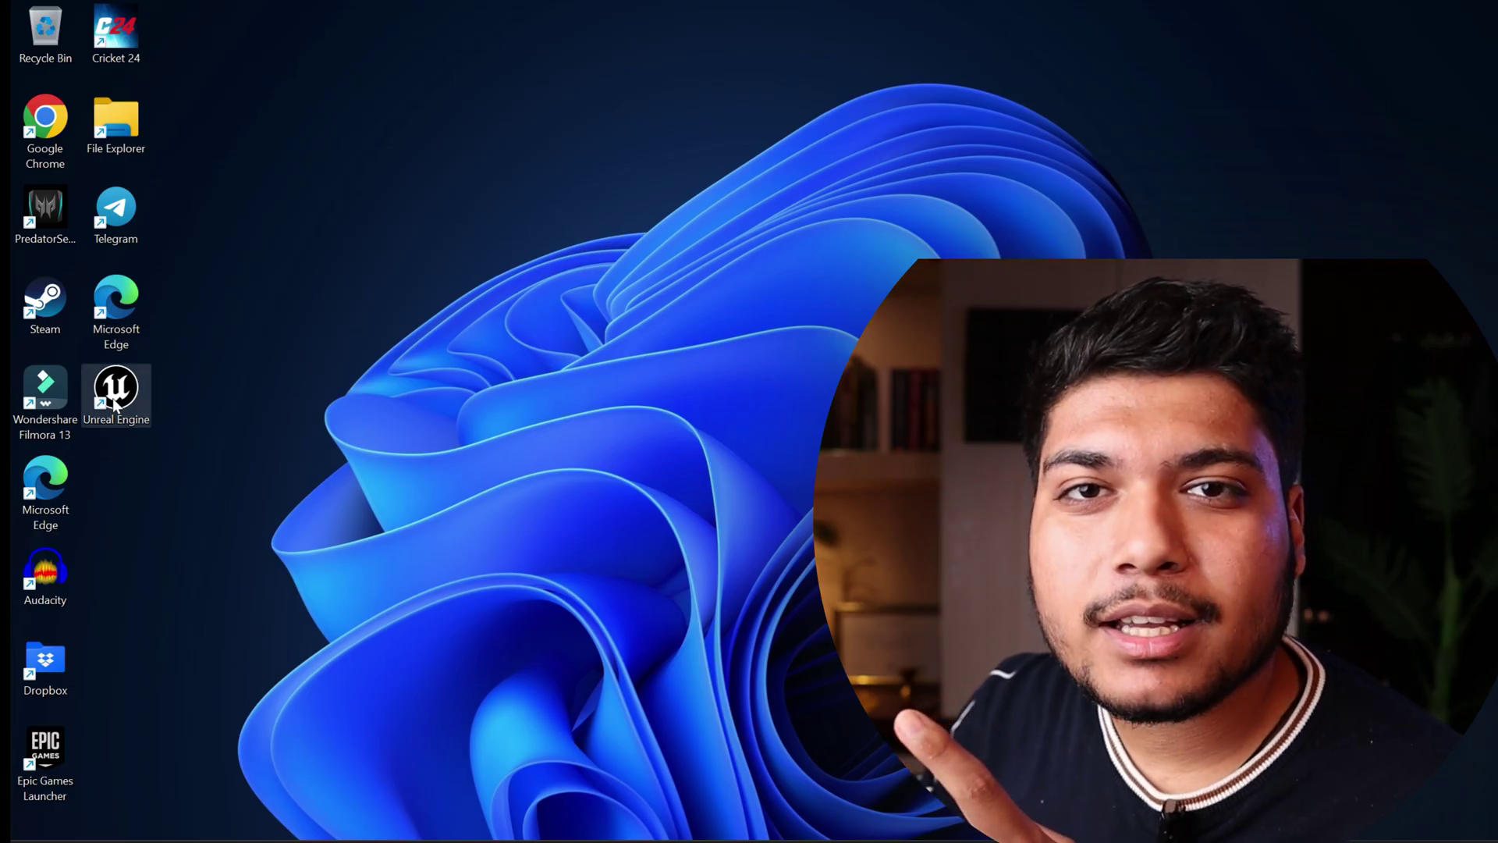
Launch Unreal Engine, allow Unreal Editor and the trace hub through the firewall, and start File > New Level
double_click(115, 401)
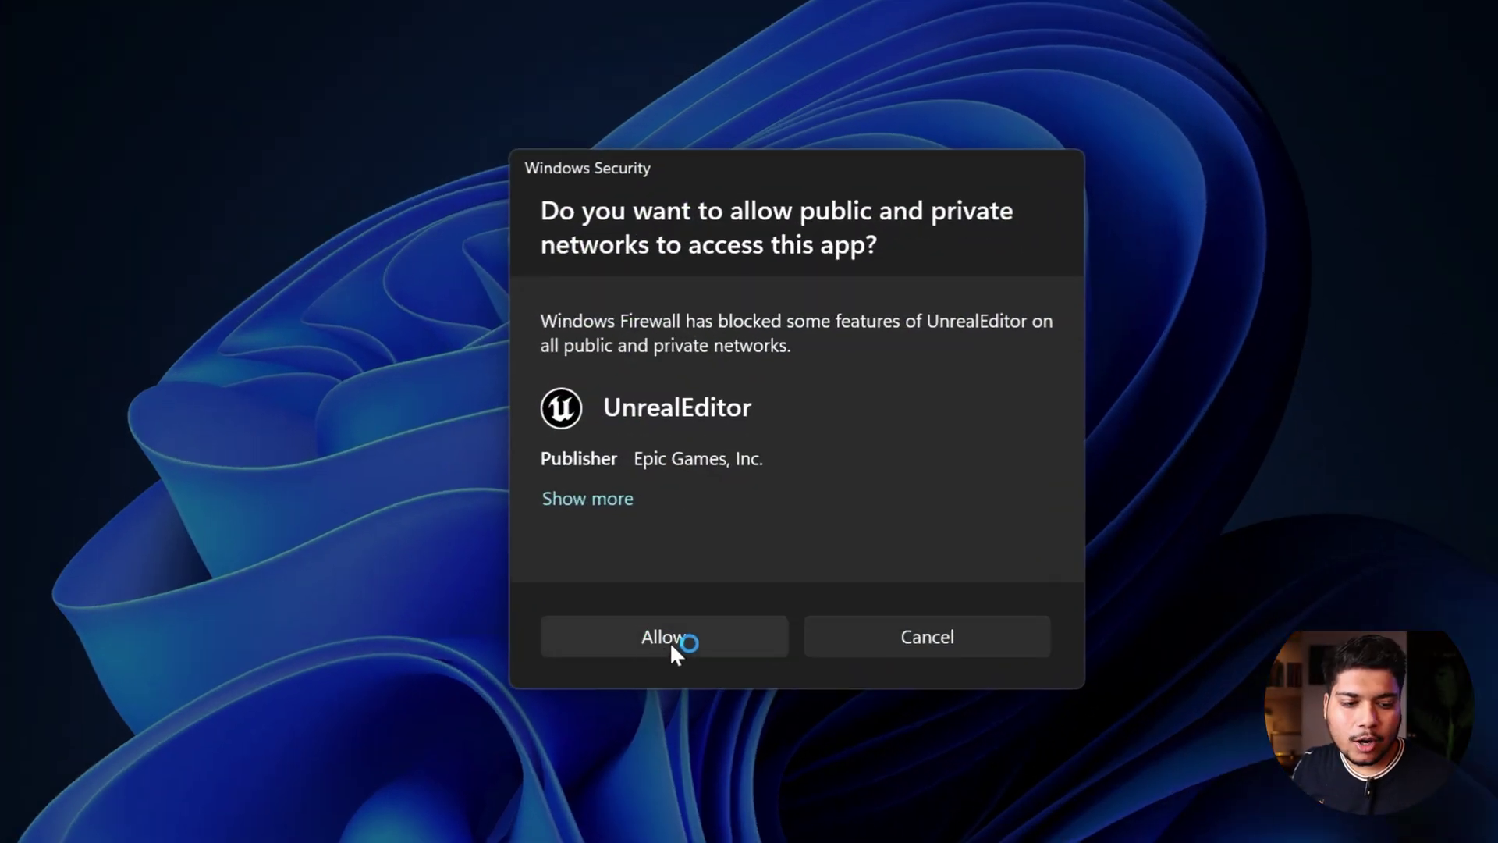
click(671, 641)
click(587, 719)
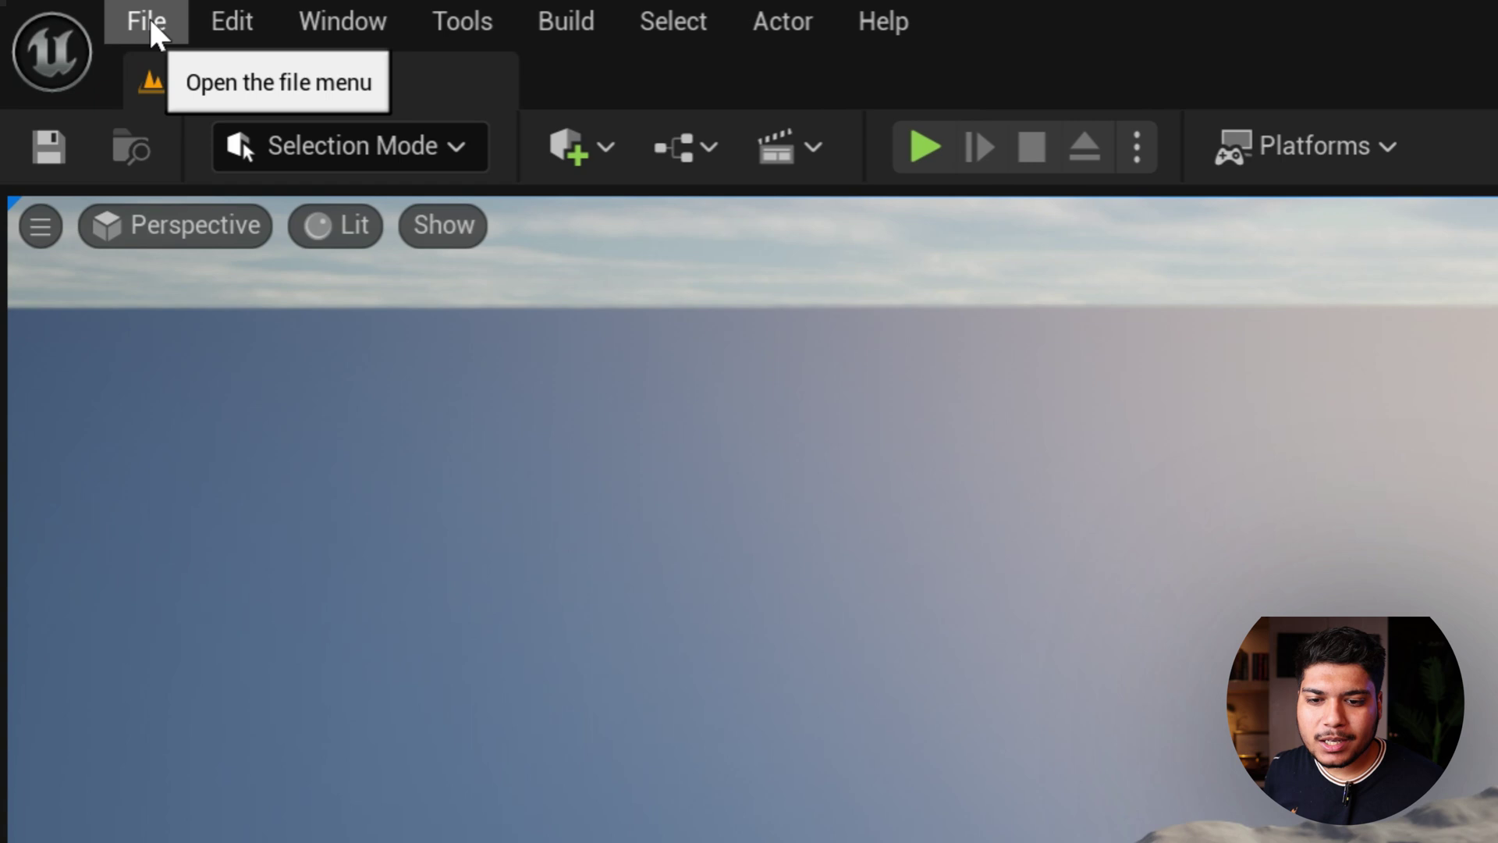
click(72, 12)
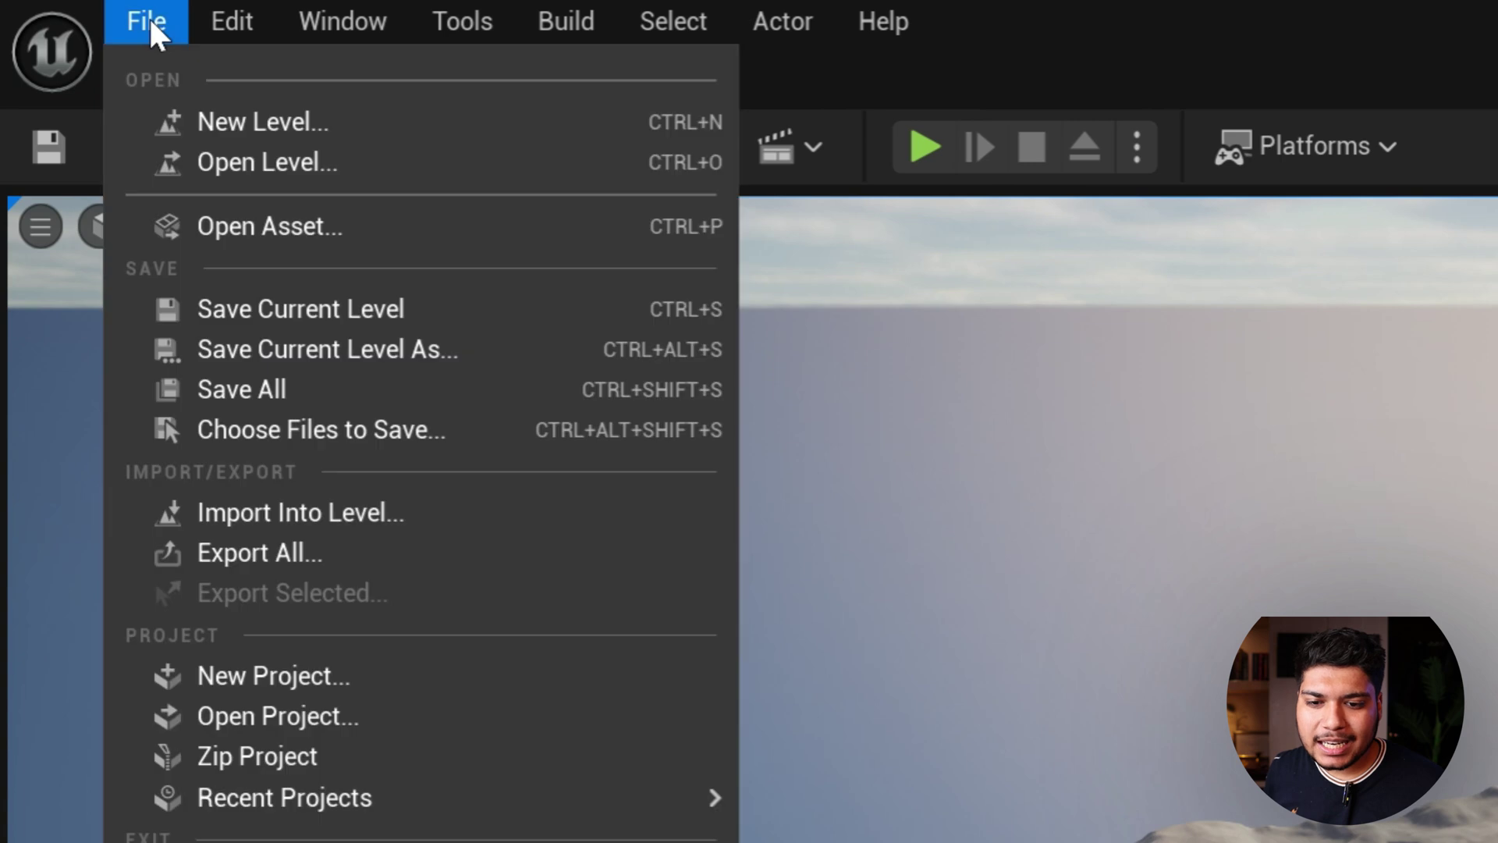
click(354, 121)
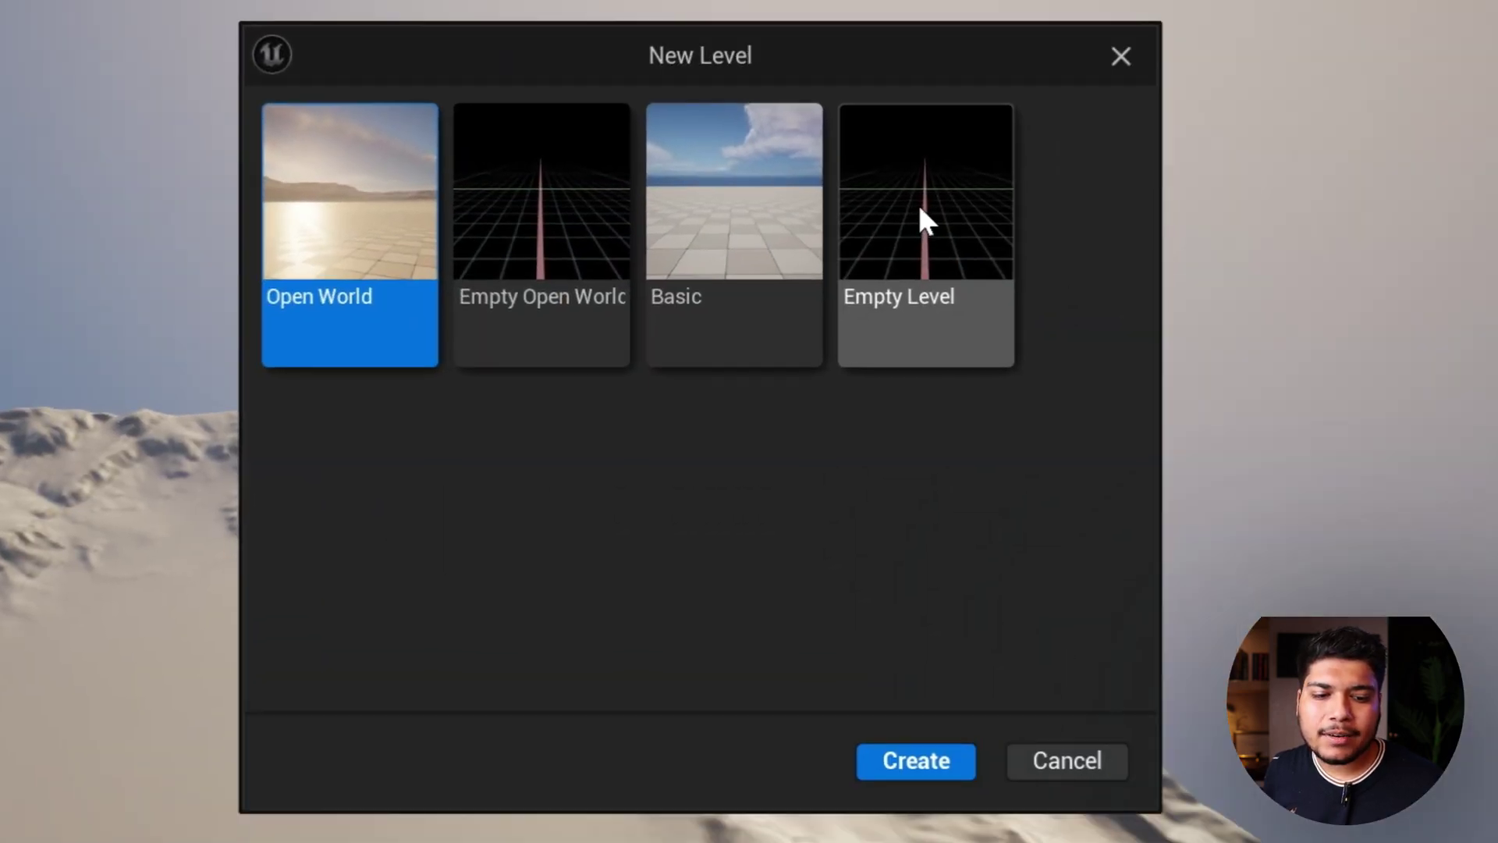
Create a new Empty Level from the templates and open the Quick Add menu
click(921, 215)
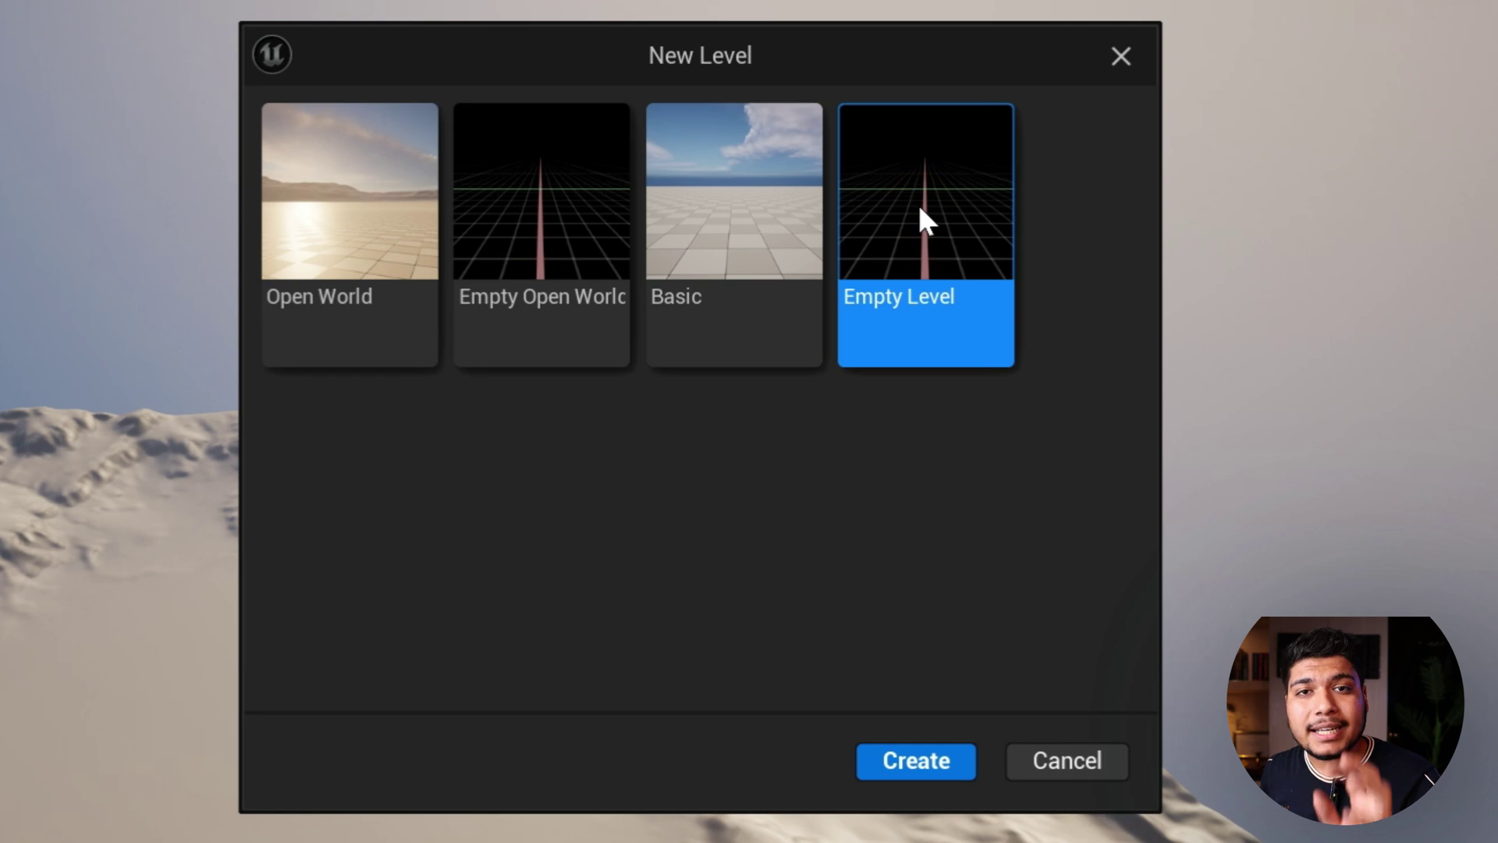
click(905, 773)
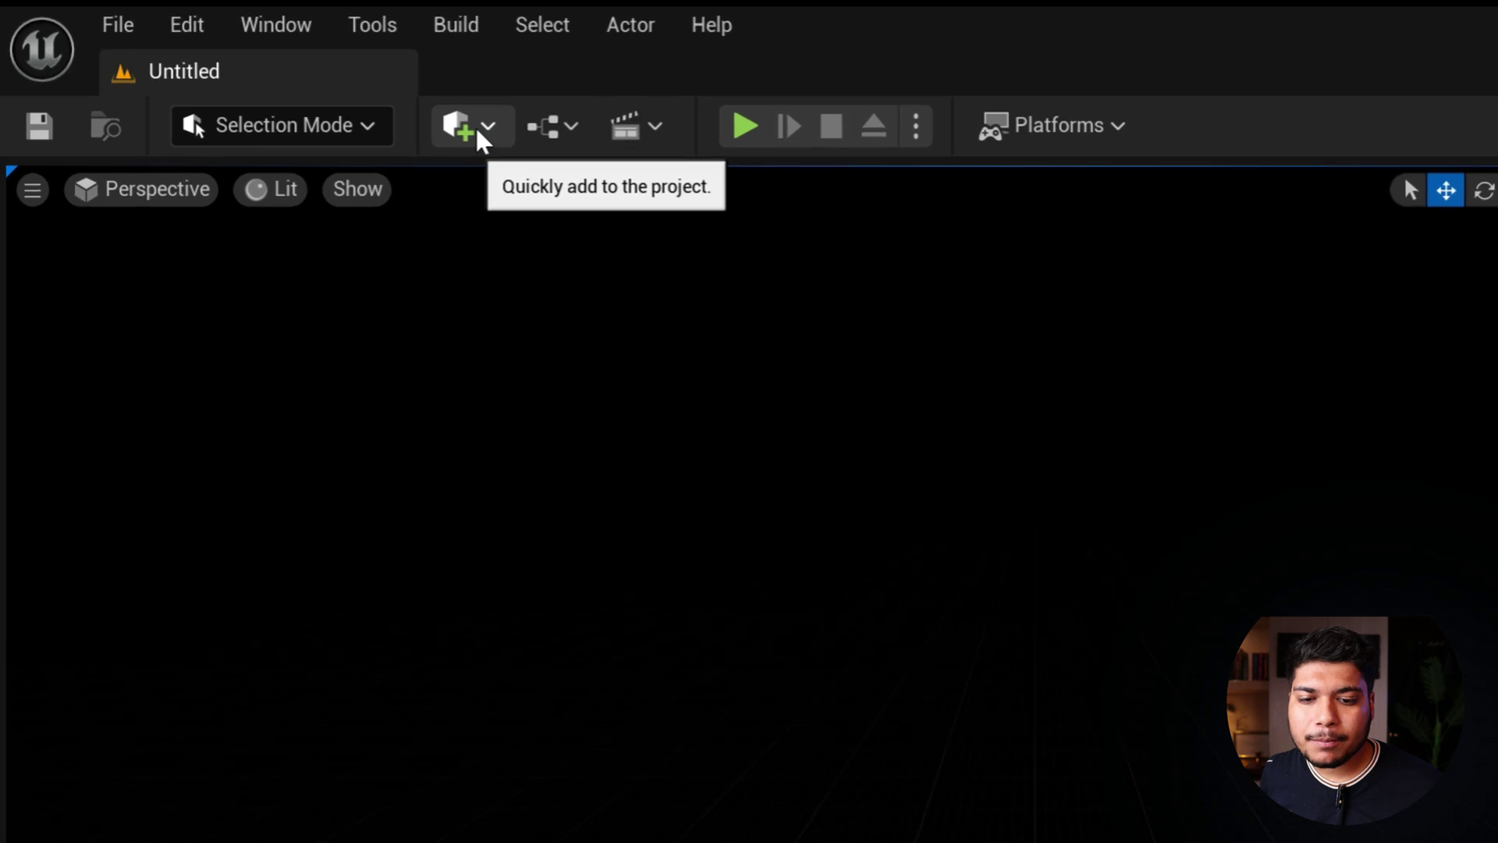
click(485, 133)
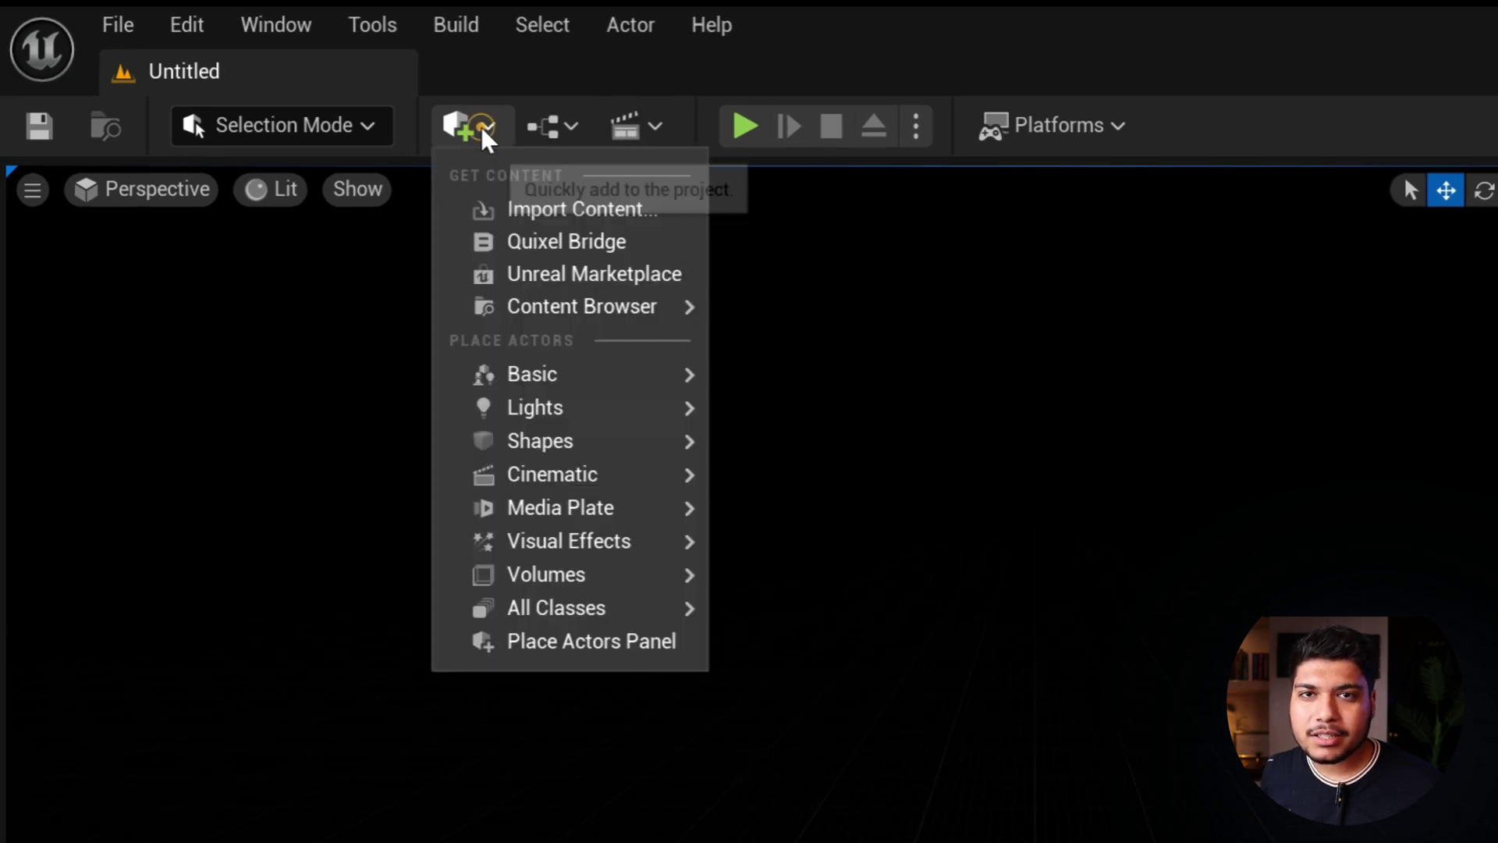
In Quixel Bridge, pick busybanda under MetaHumans > My MetaHumans and download it at Highest Quality
click(640, 245)
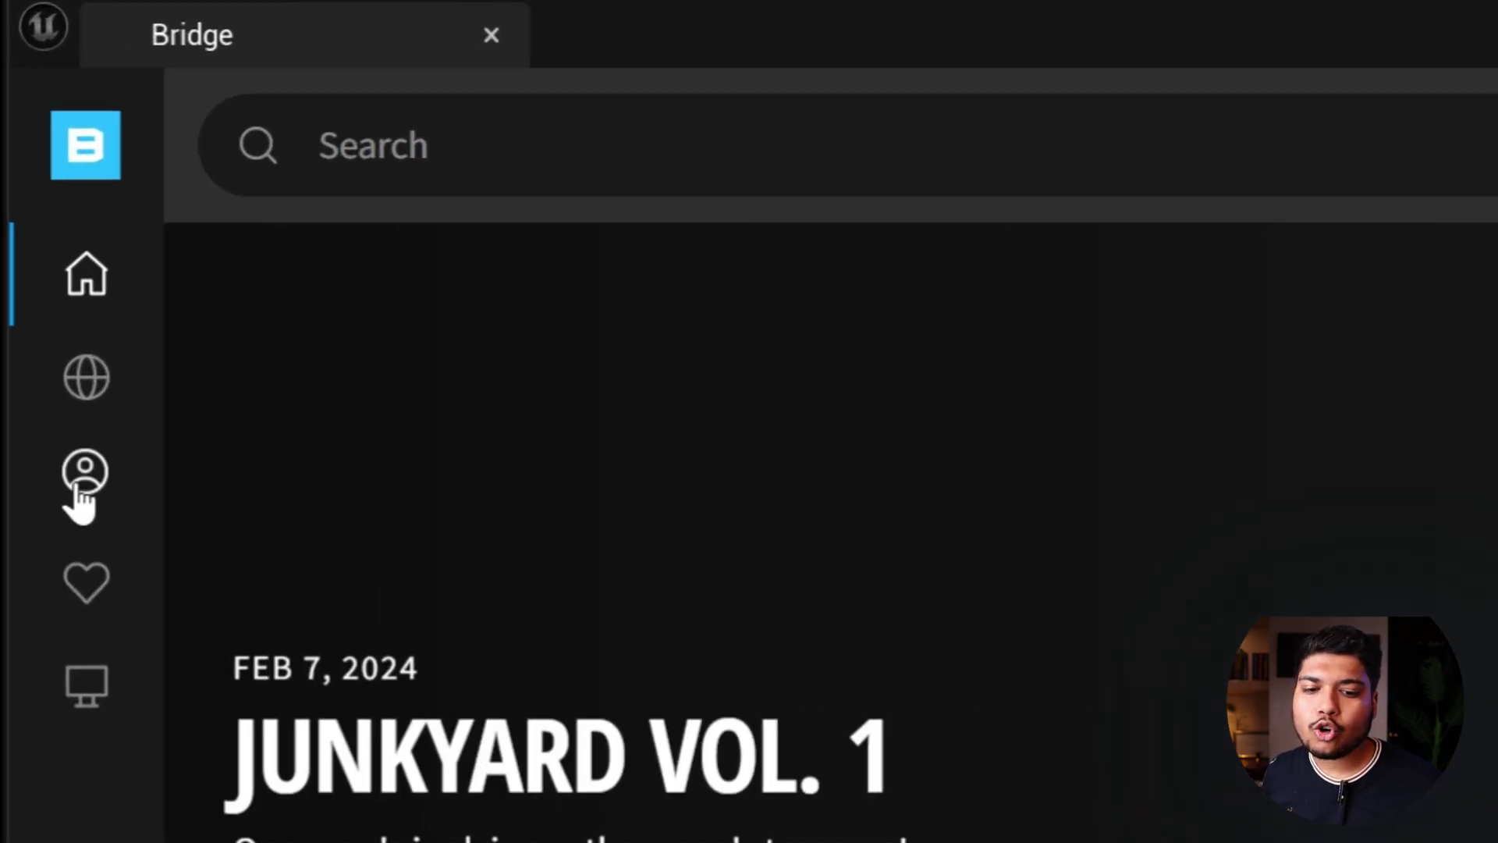
click(75, 485)
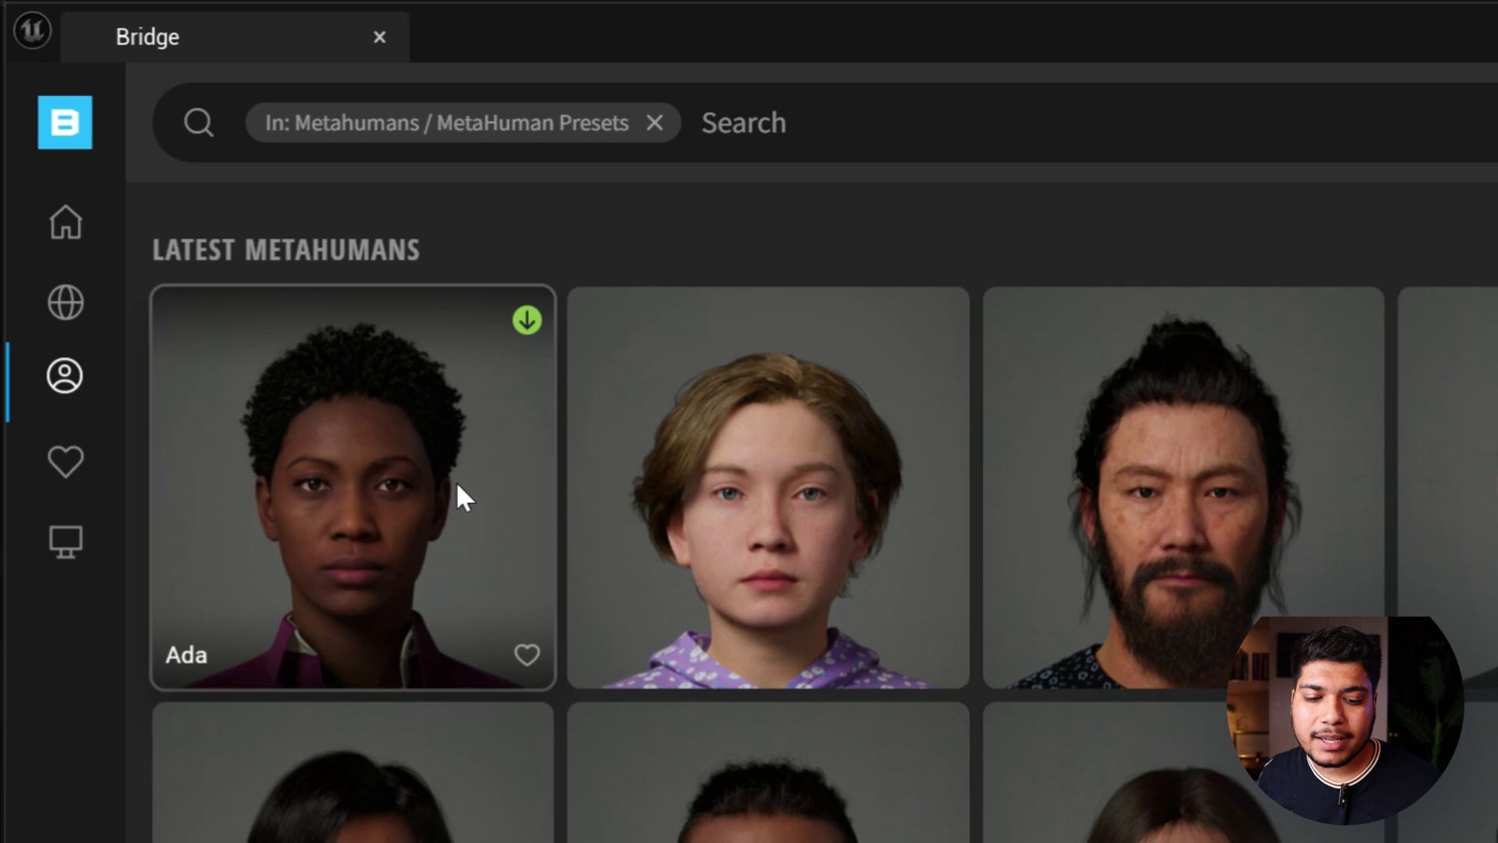
click(419, 447)
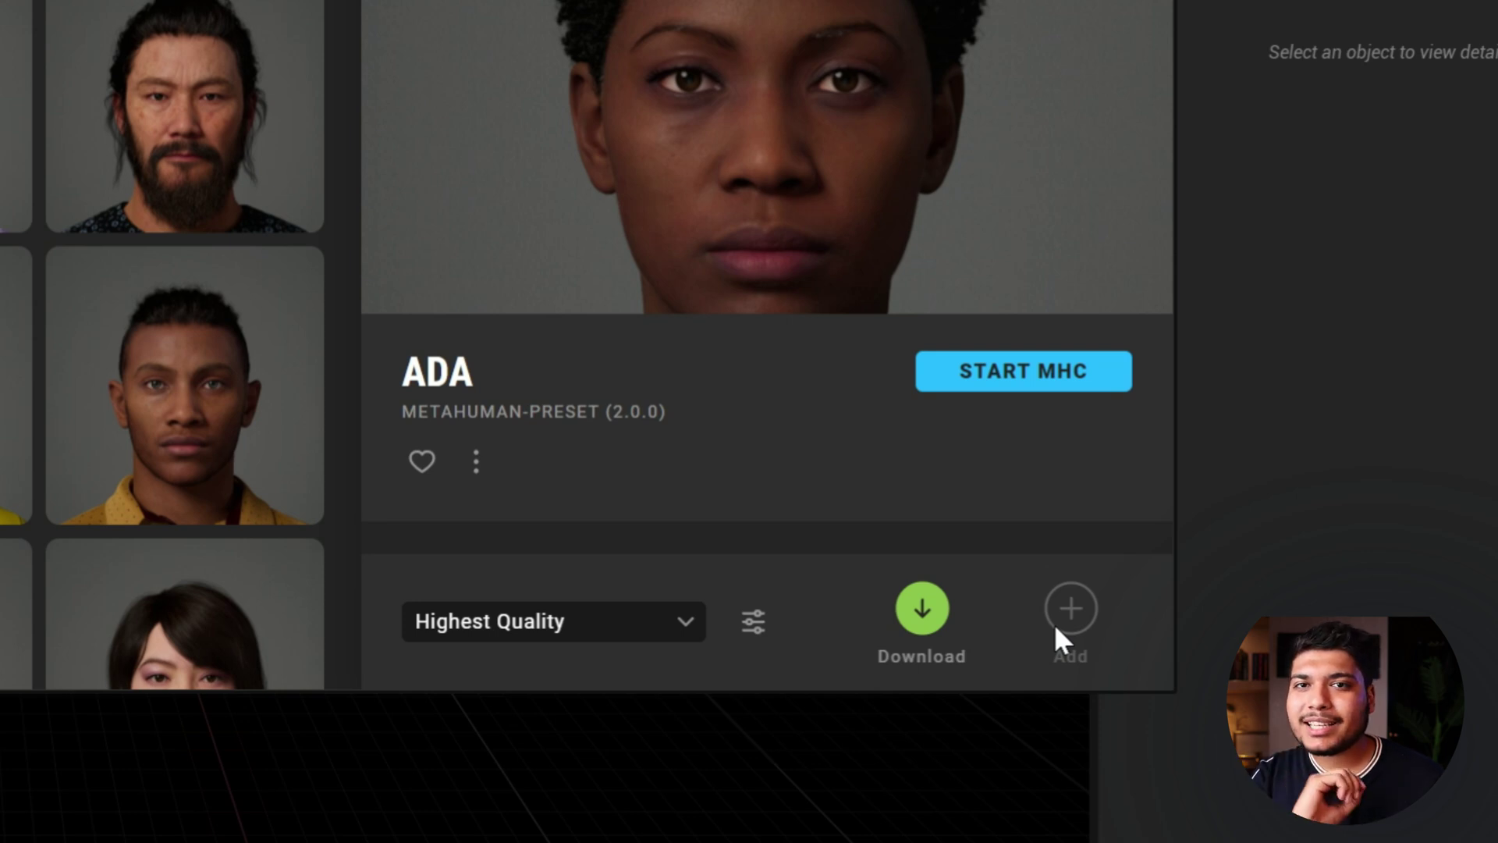
click(77, 140)
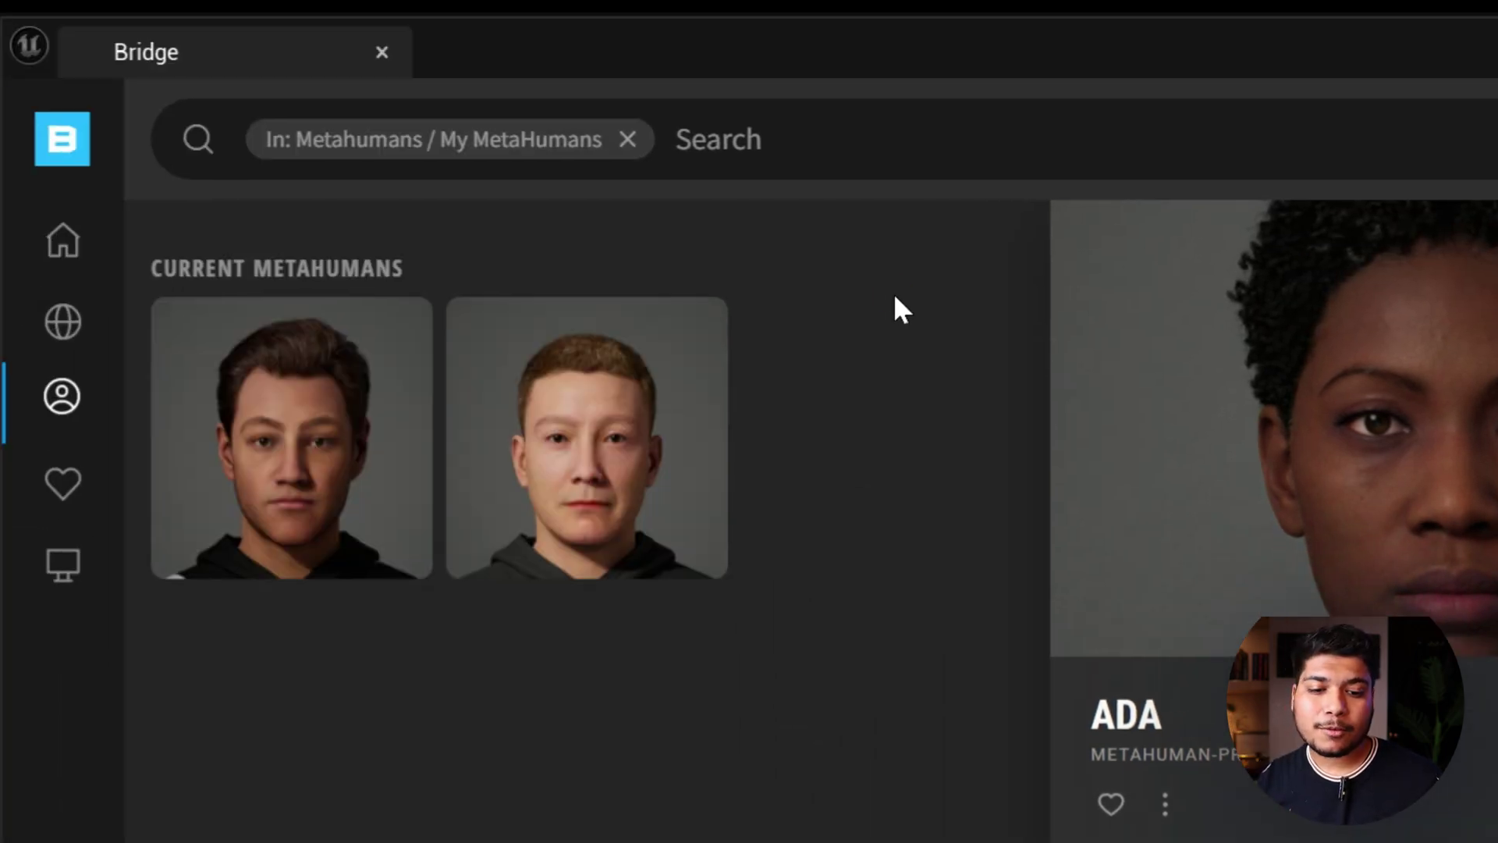
click(219, 469)
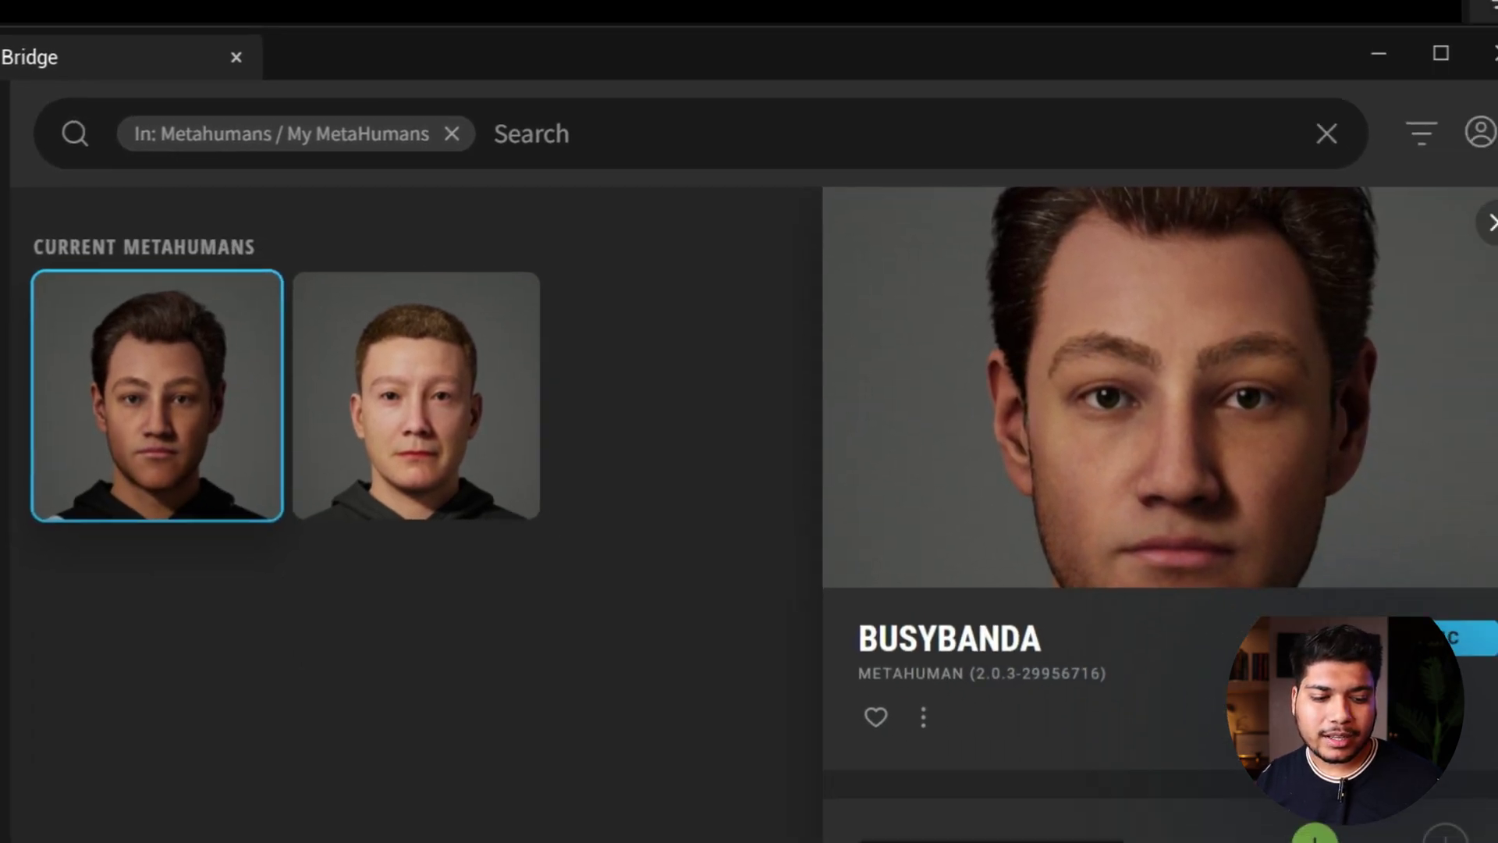
click(1096, 778)
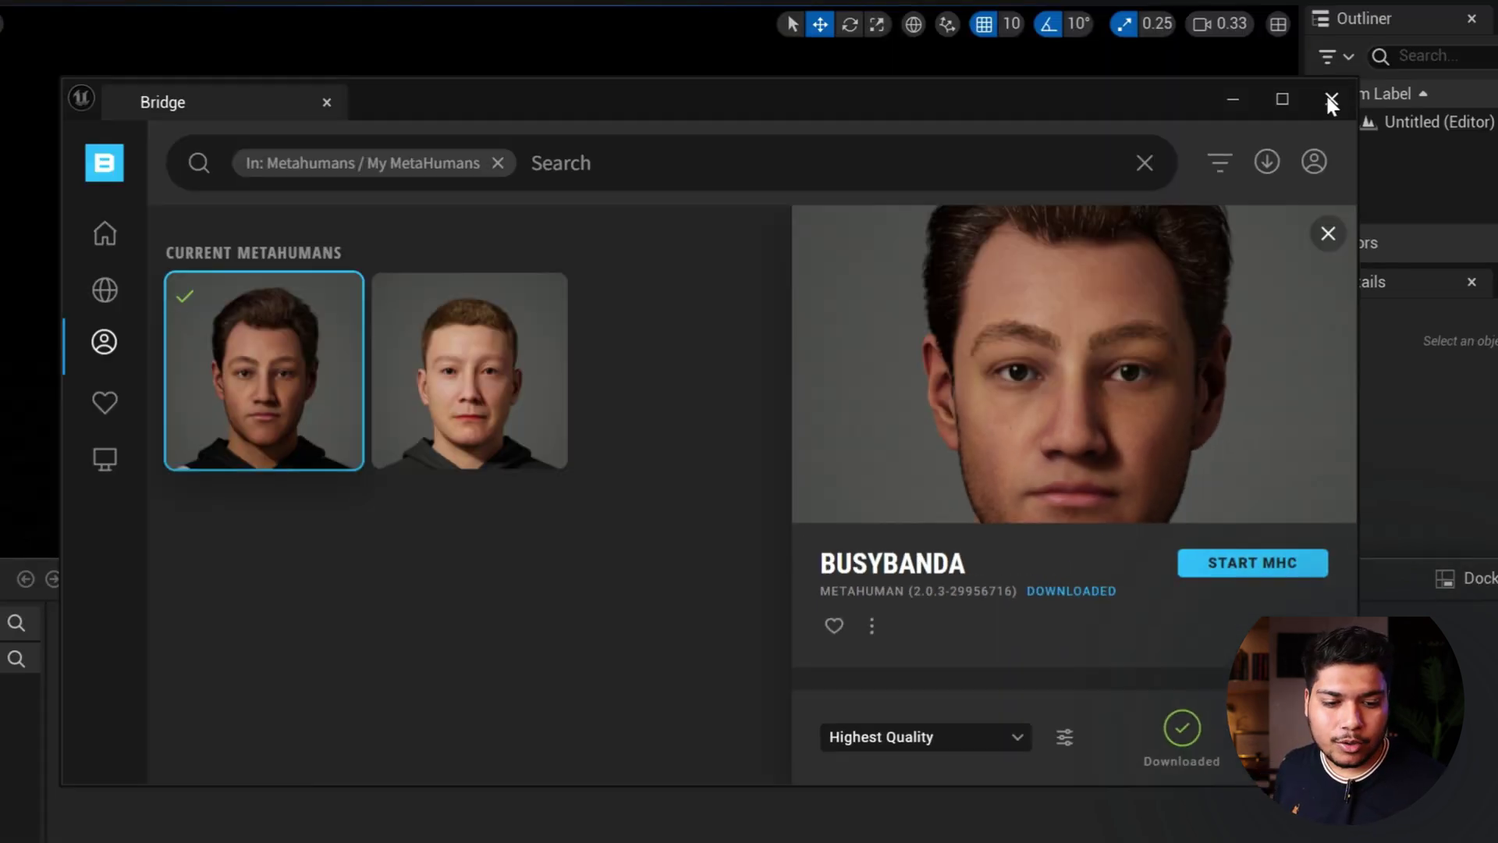
Close Bridge and open Content > MetaHumans > busybanda in the Content Drawer to place BP_busybanda
click(1331, 103)
click(160, 822)
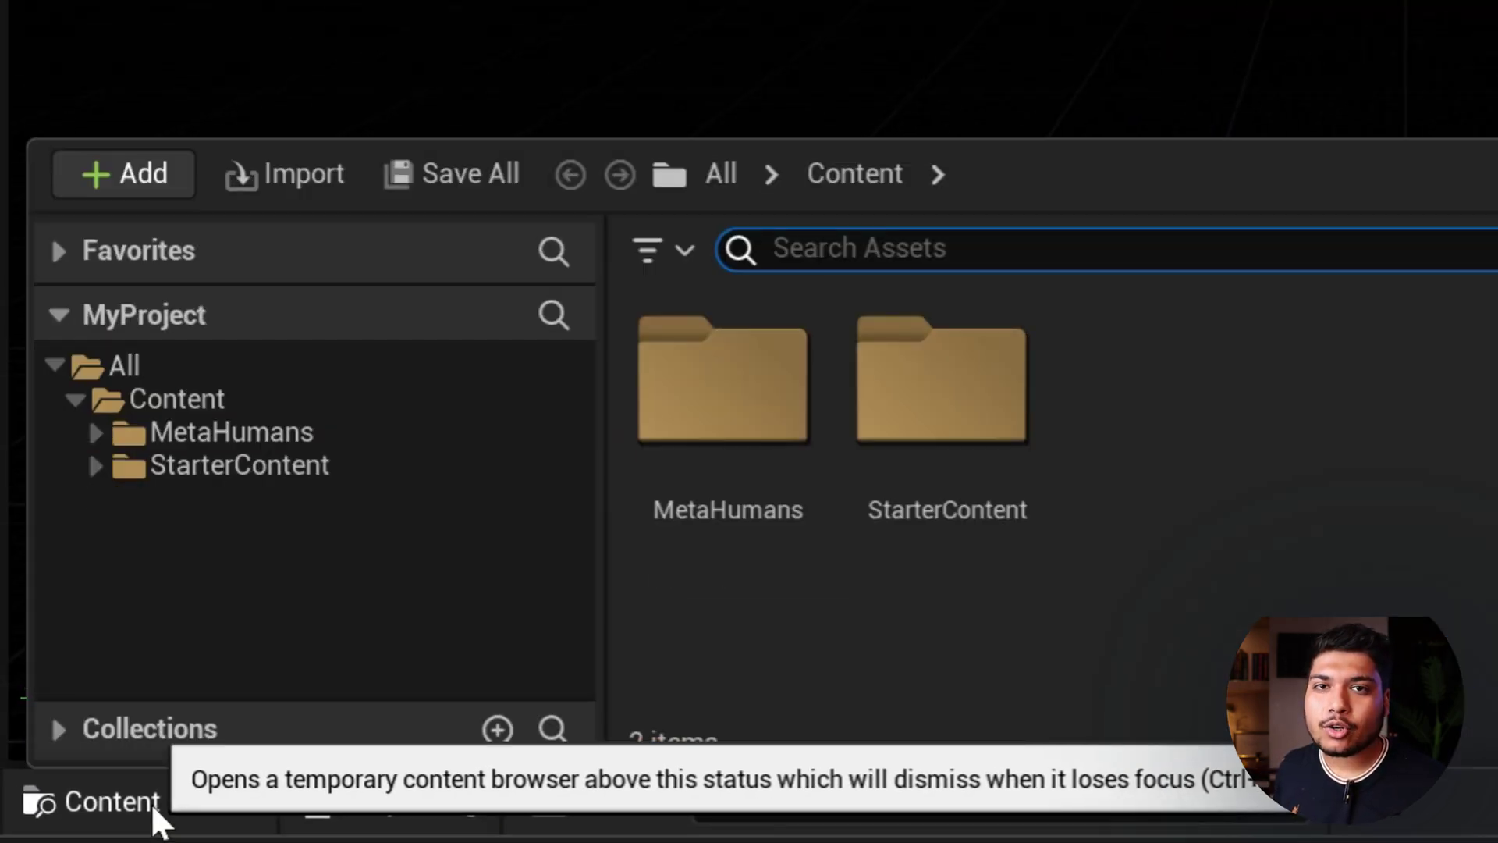
click(219, 446)
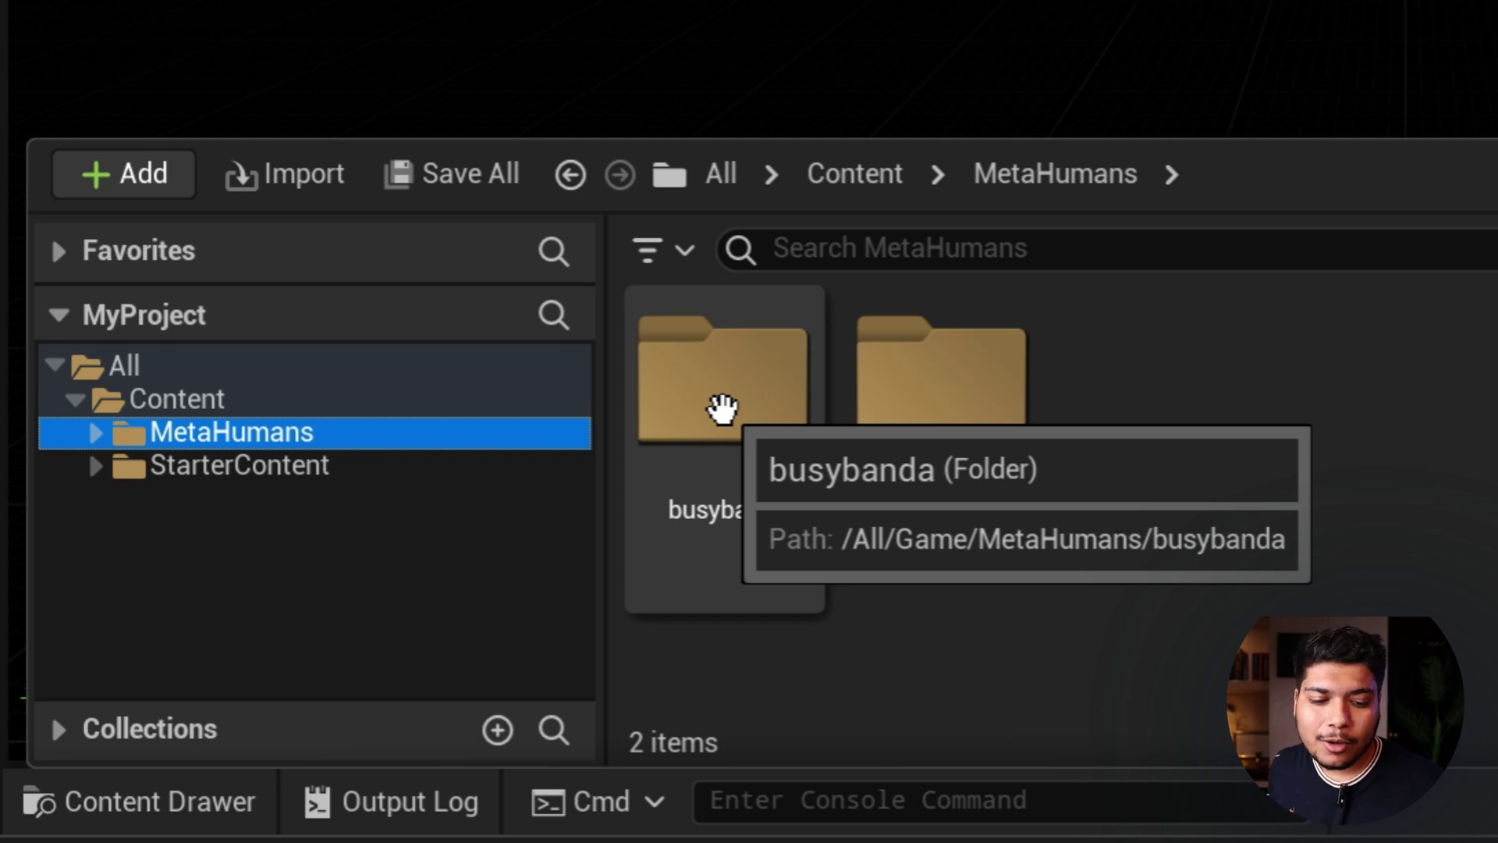
double_click(722, 407)
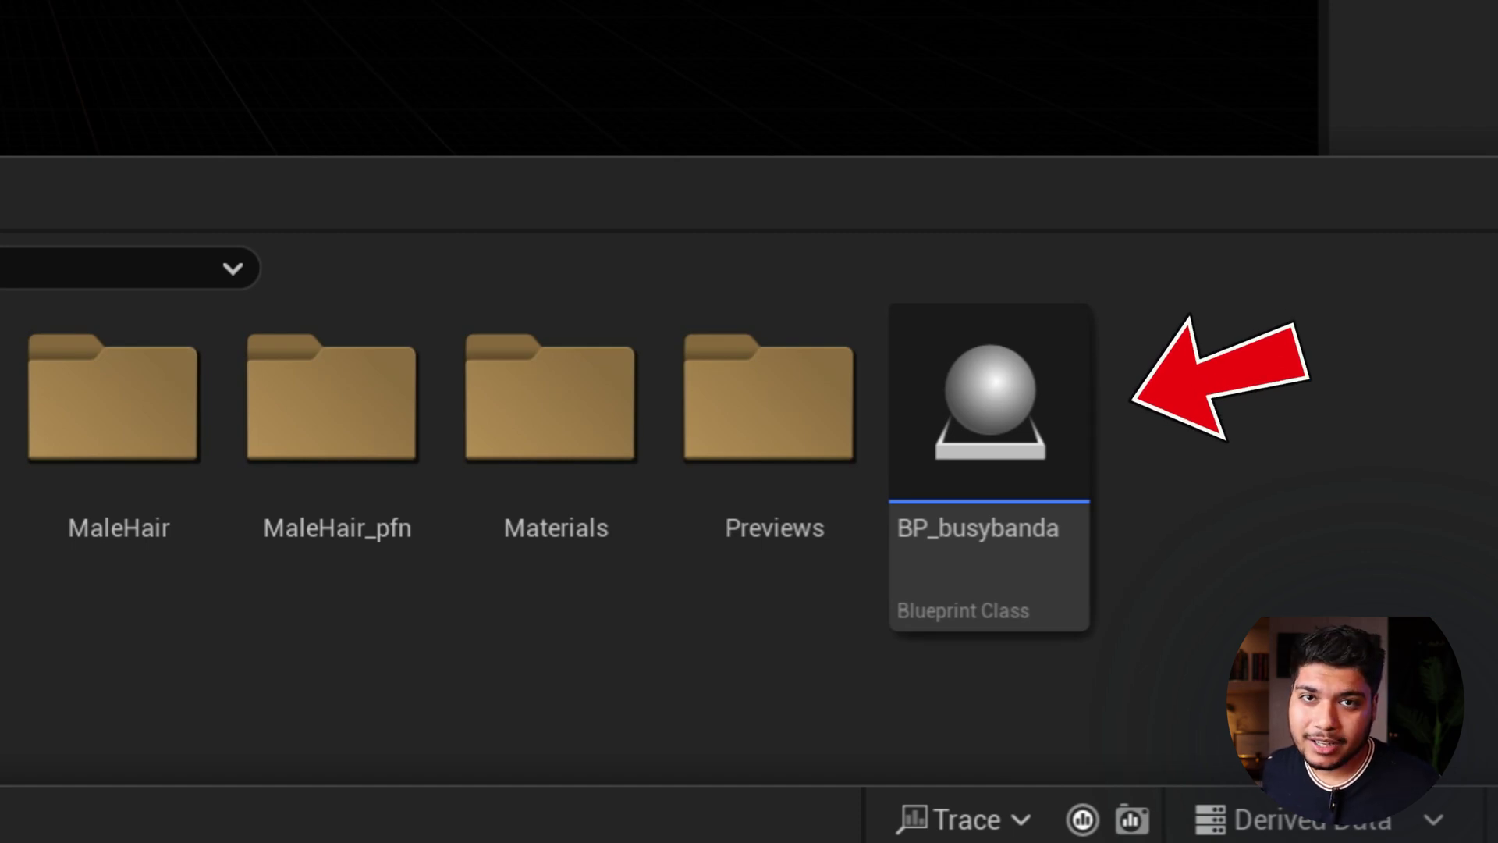
mouse_move(1020, 581)
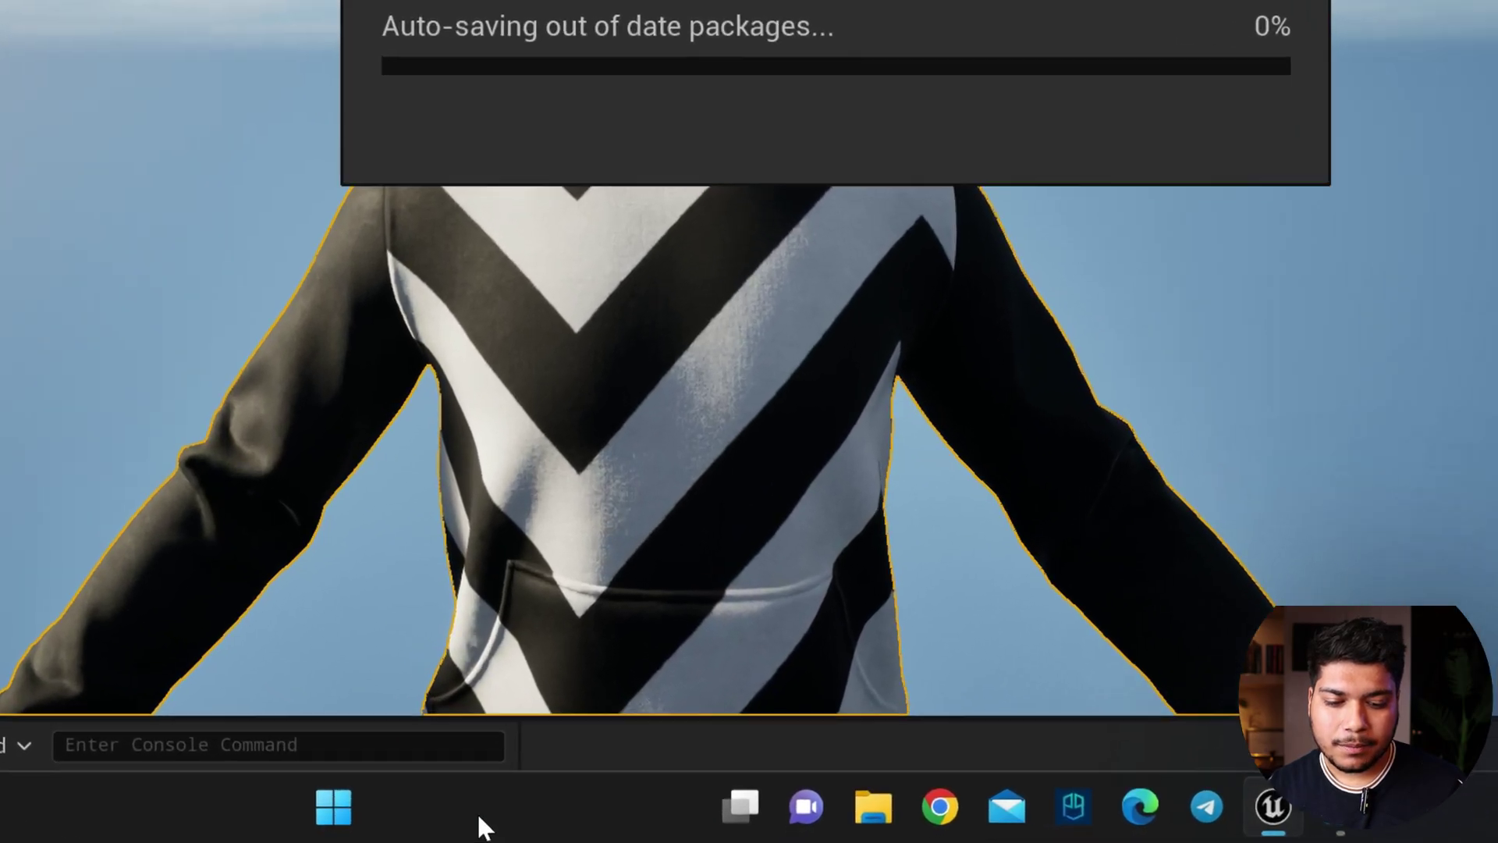
Open Command Prompt from Windows search and run ipconfig to read the IPv4 address
click(453, 823)
text(c)
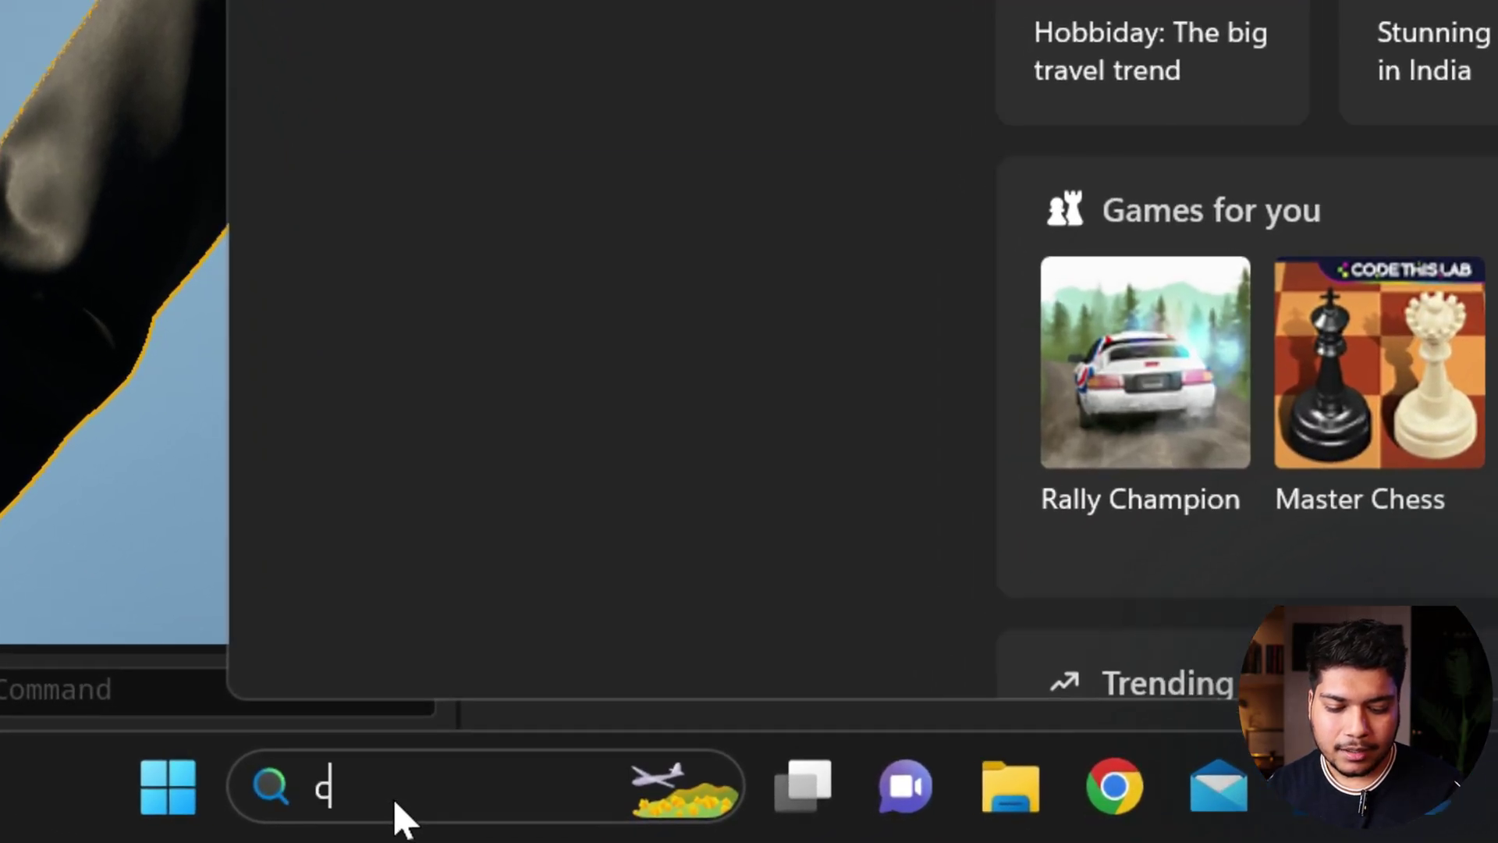
text(md)
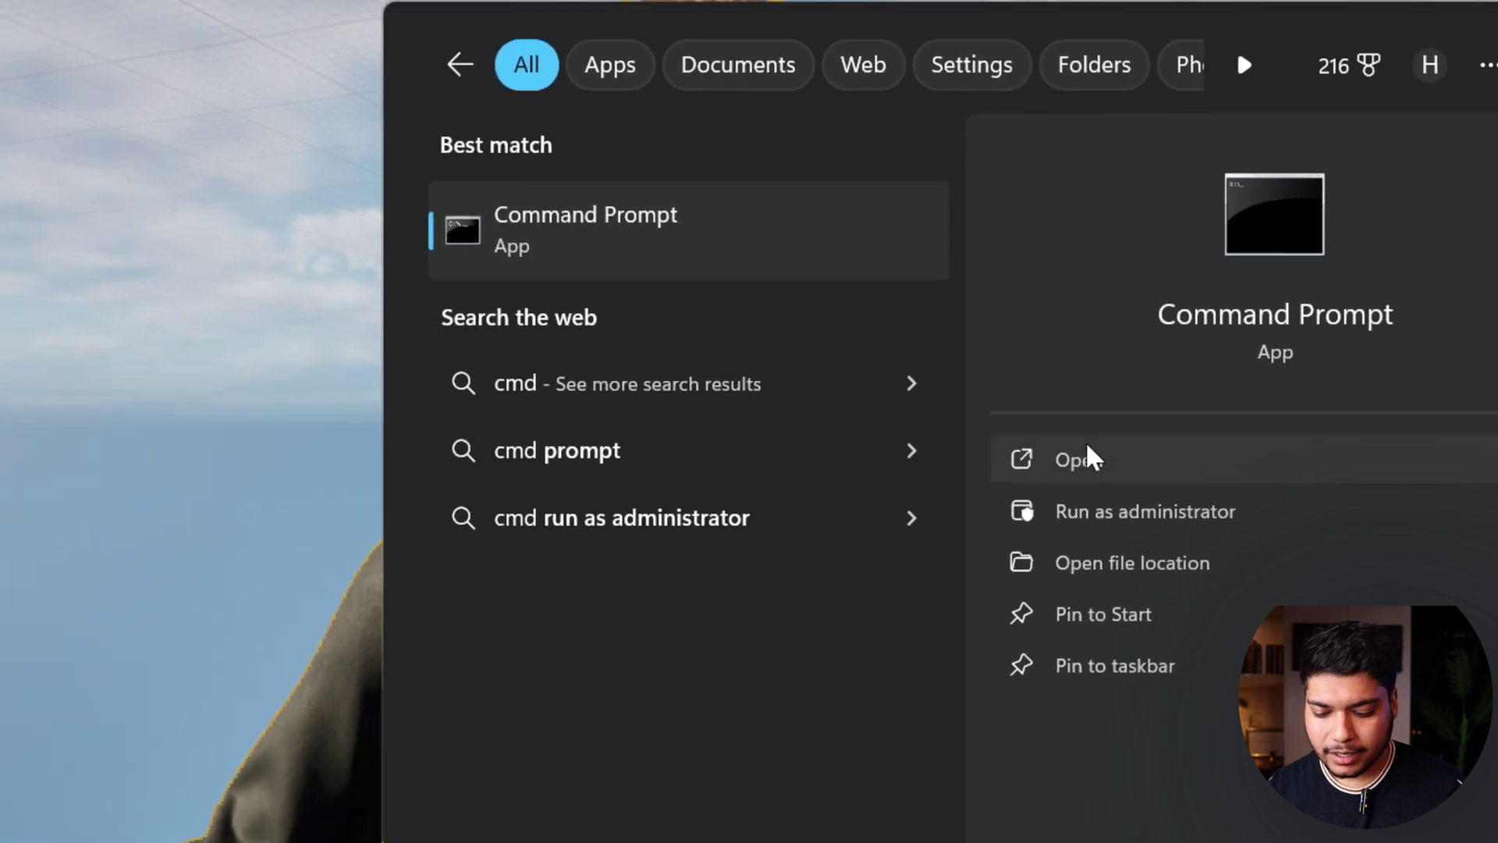
click(1133, 411)
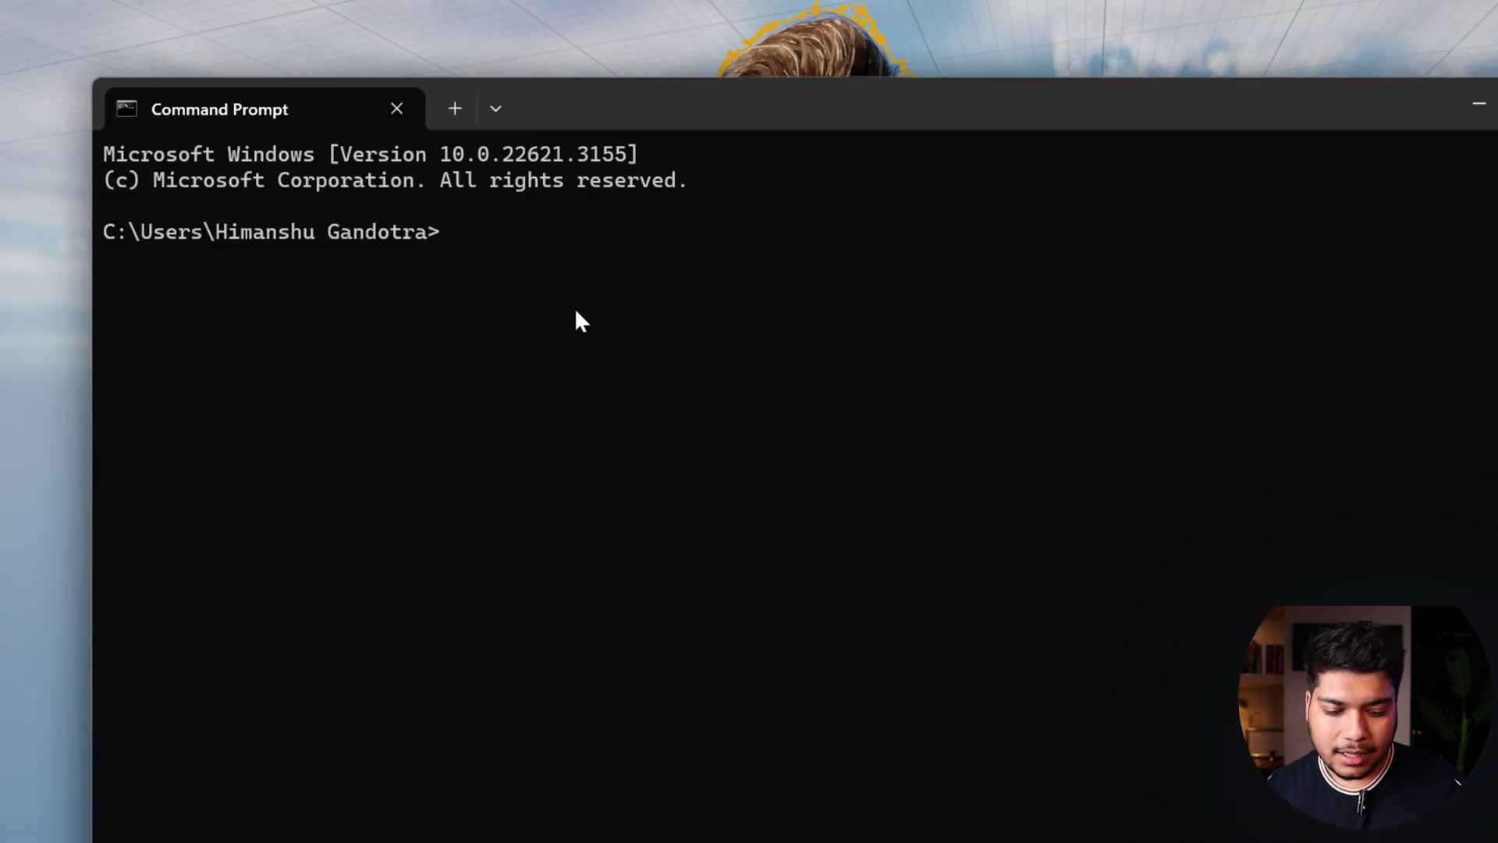
text(ipconfig)
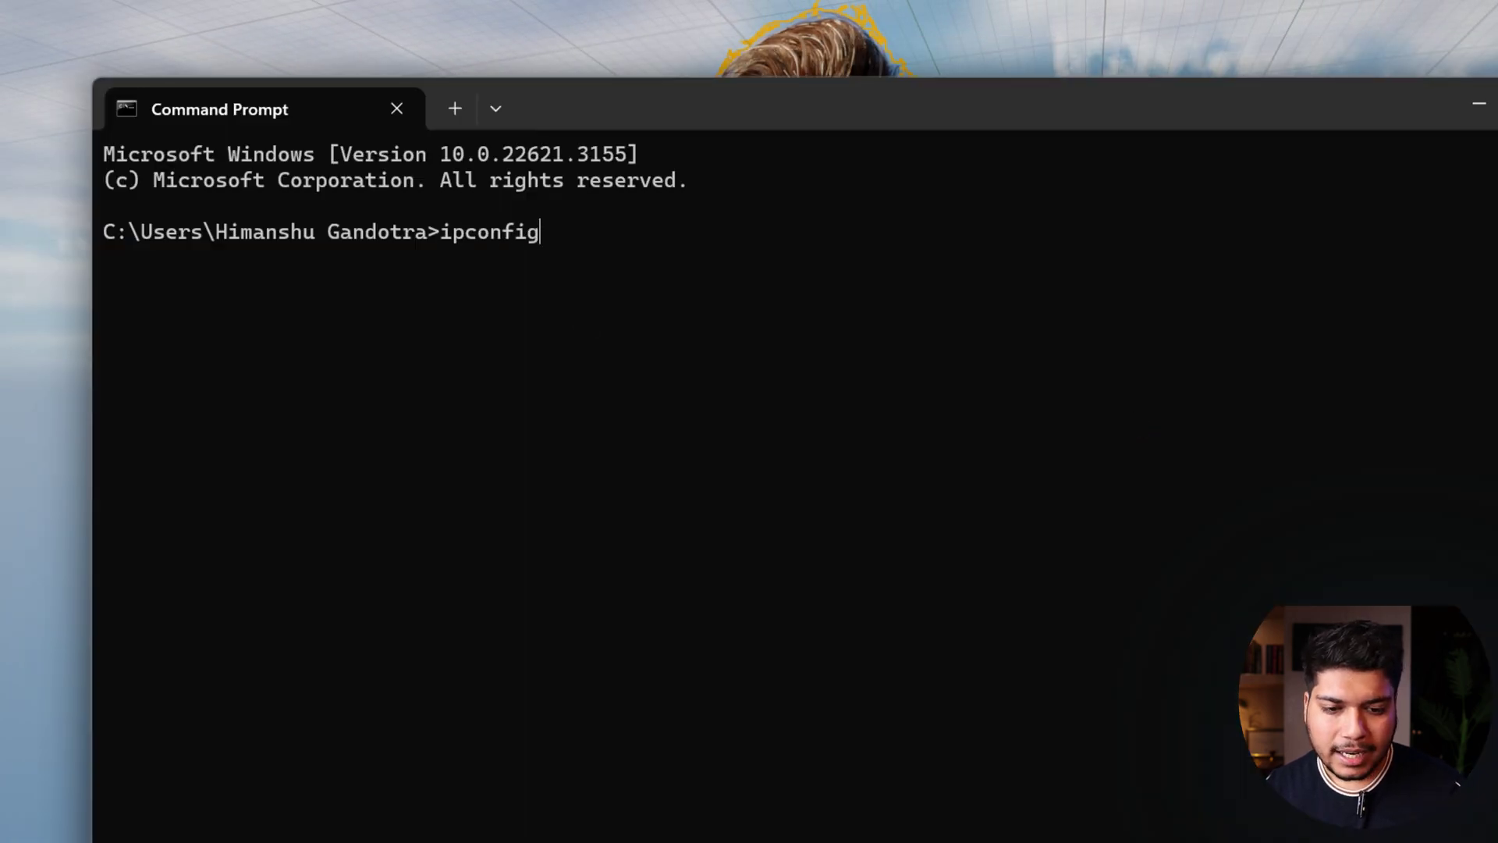
key(Return)
scroll(780, 468, up, 2)
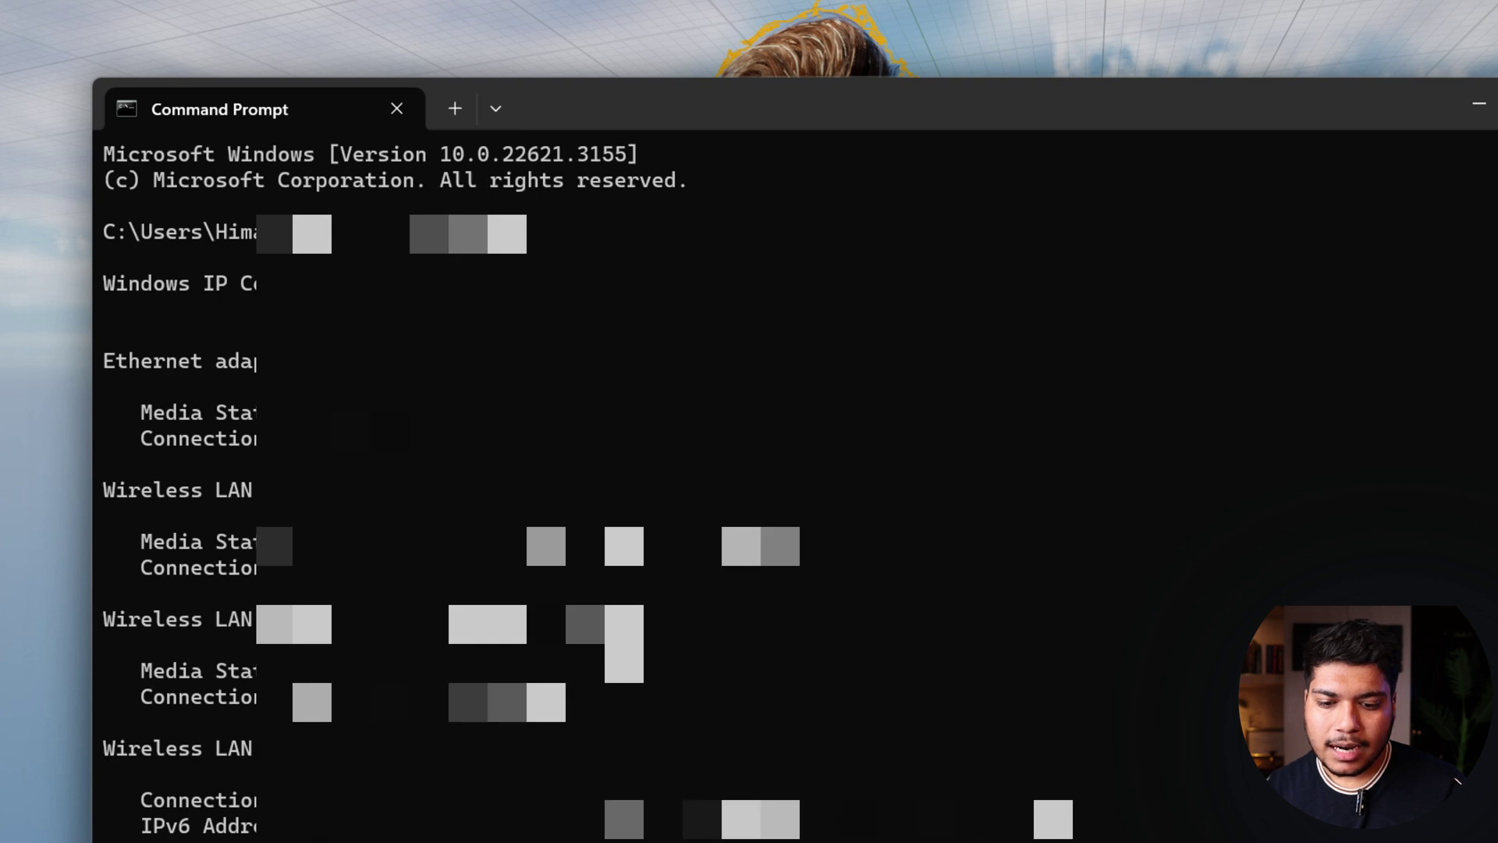
scroll(780, 468, down, 2)
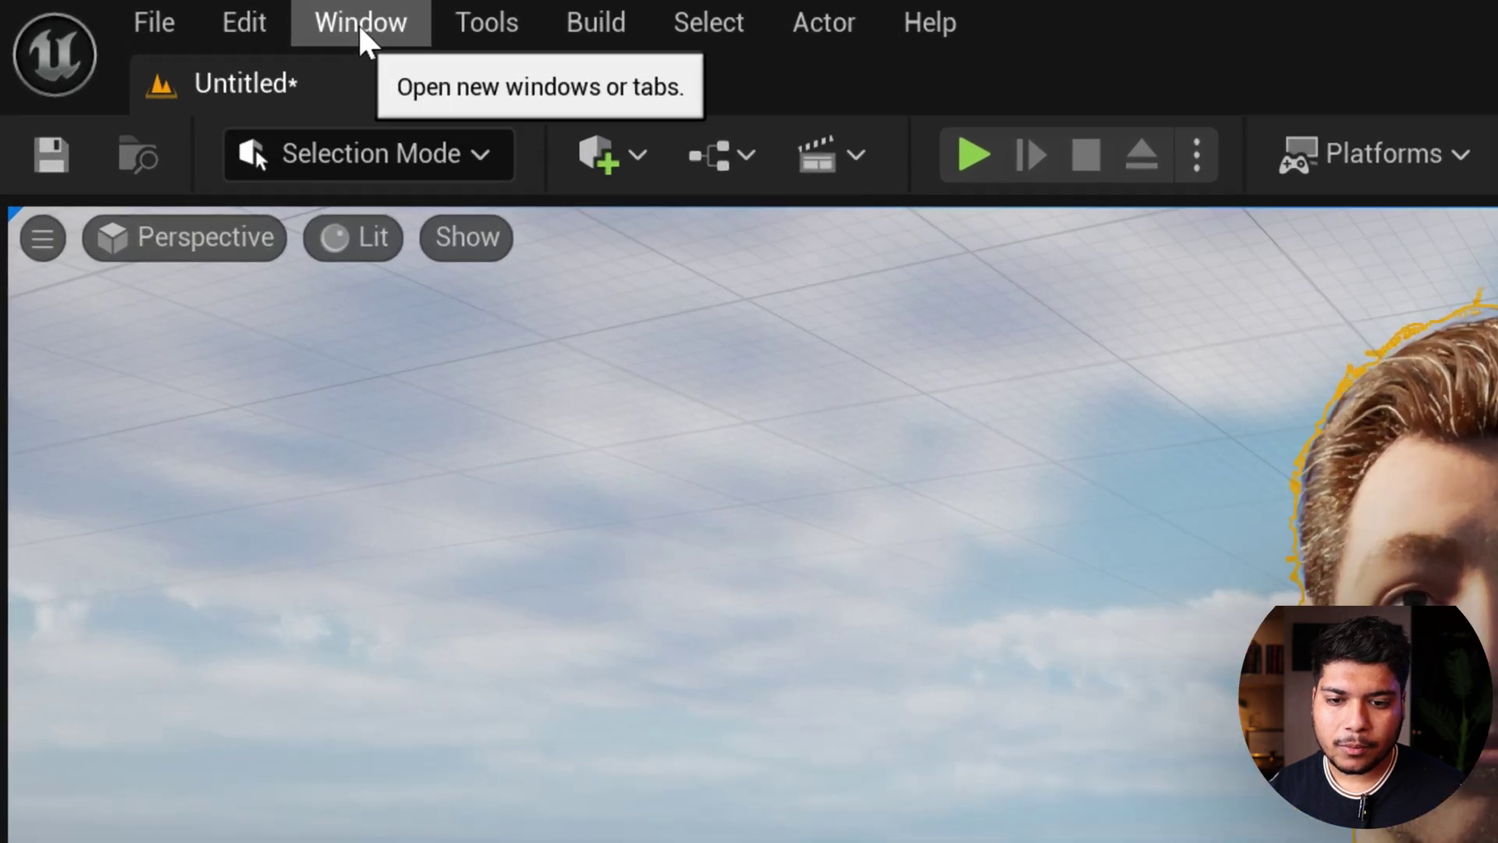
Check that the iPhone is listed as a subject in the Live Link window
click(159, 10)
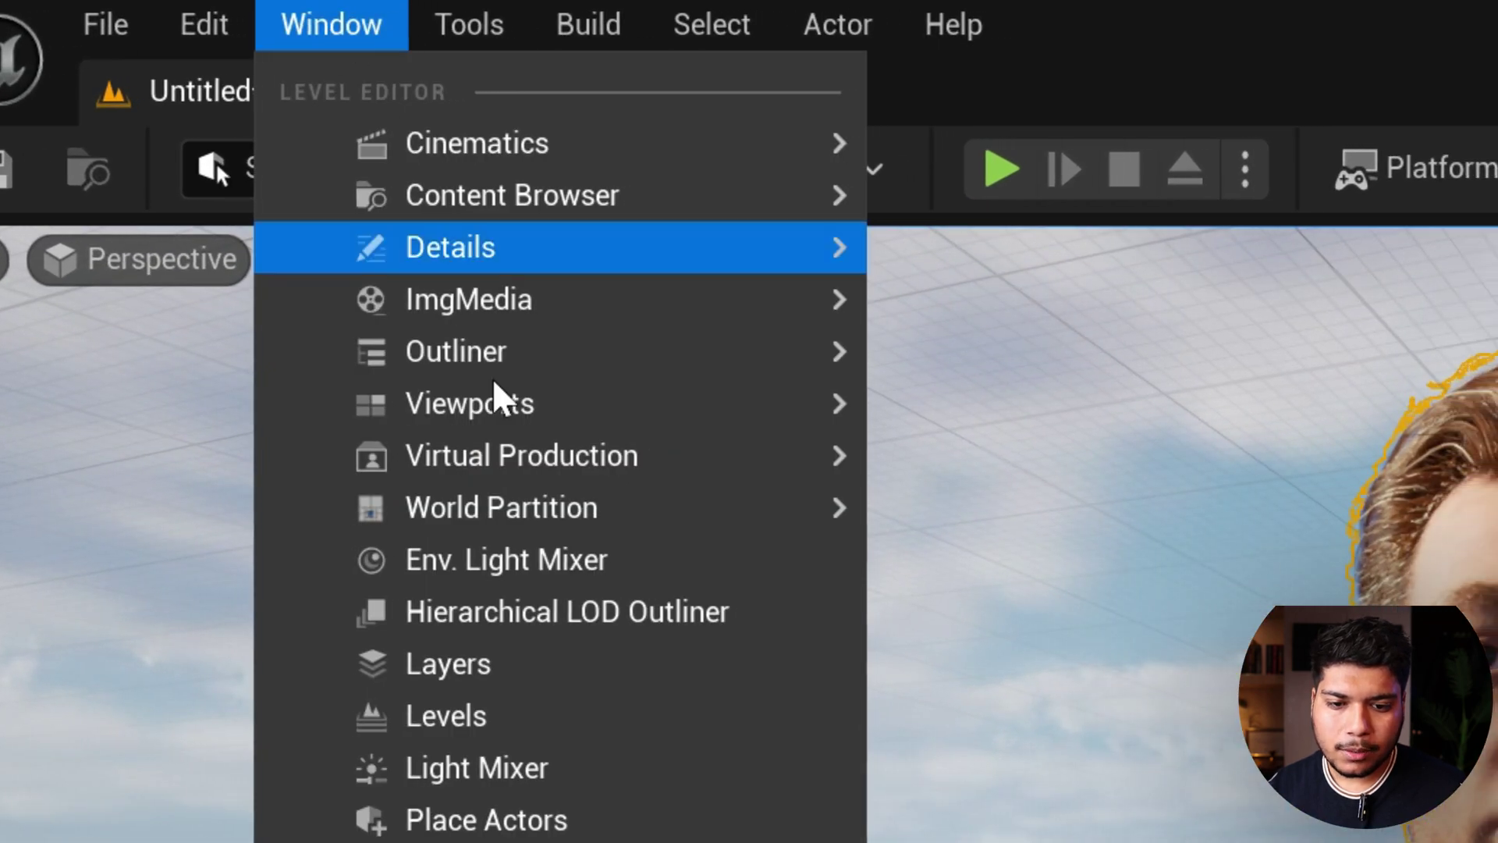
mouse_move(236, 186)
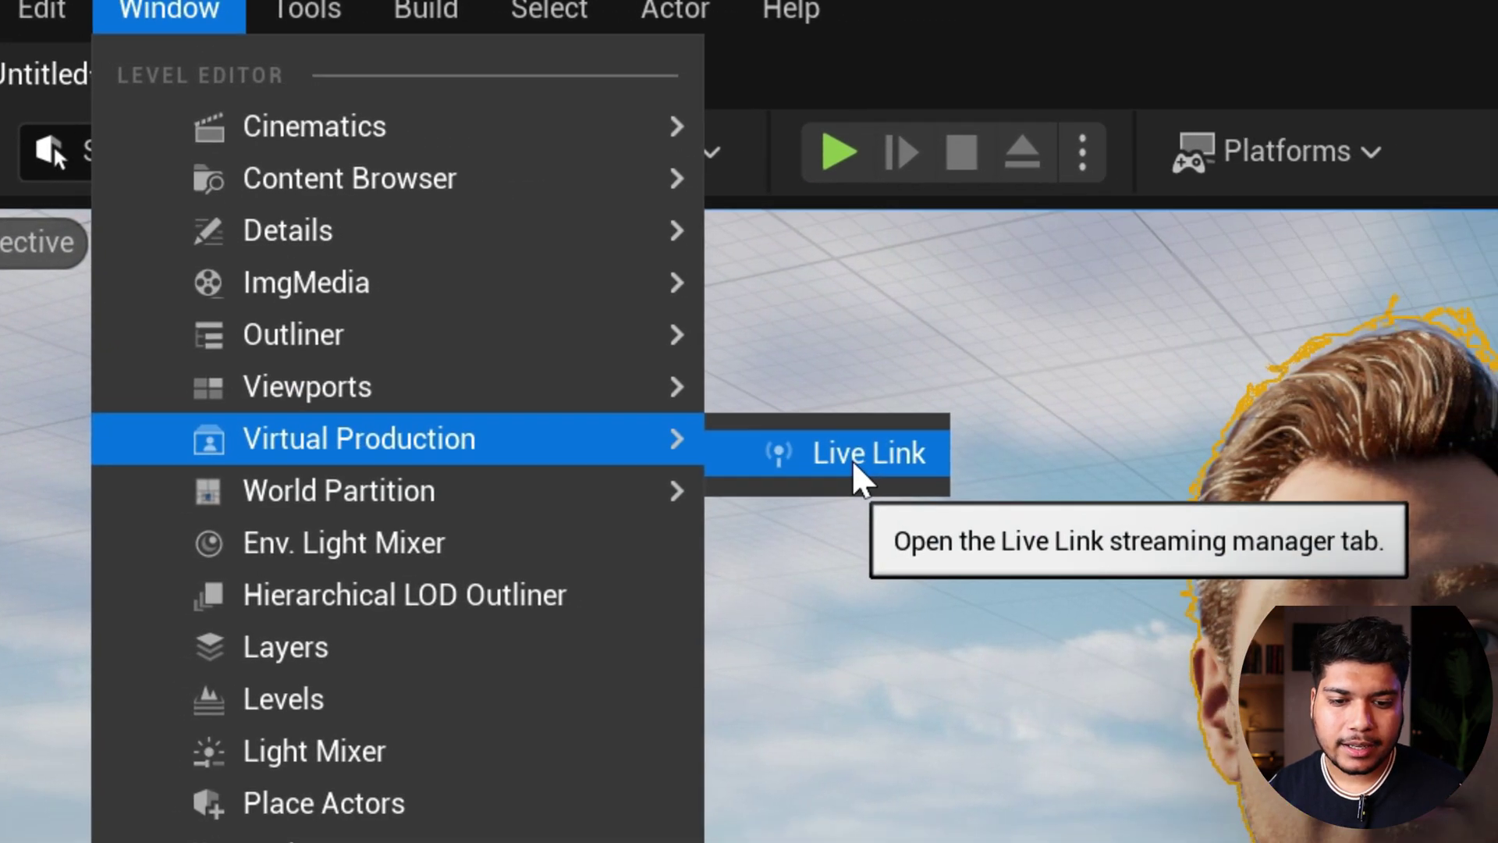
click(937, 478)
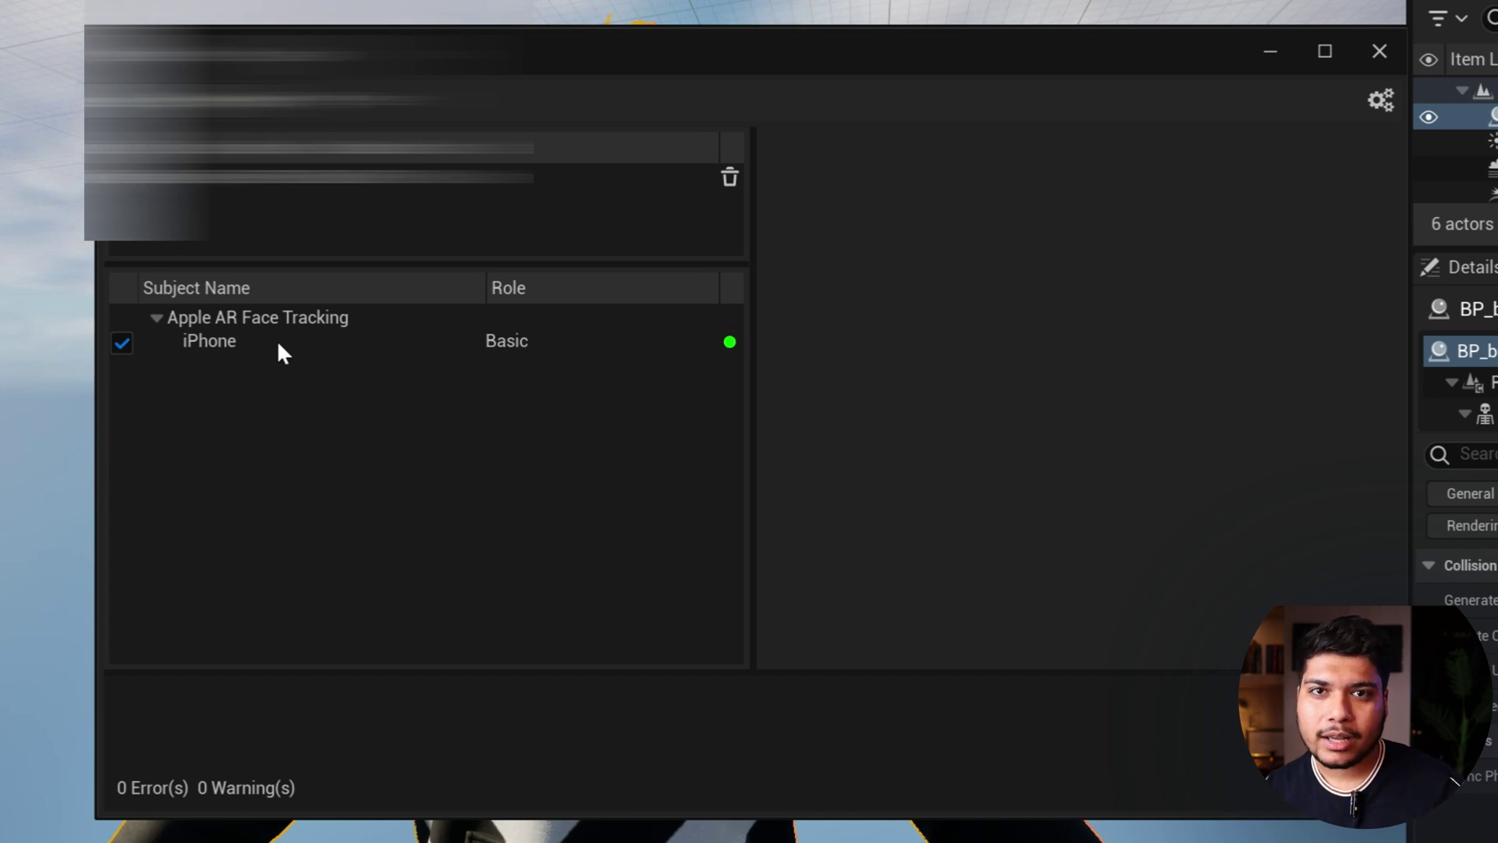
click(1376, 48)
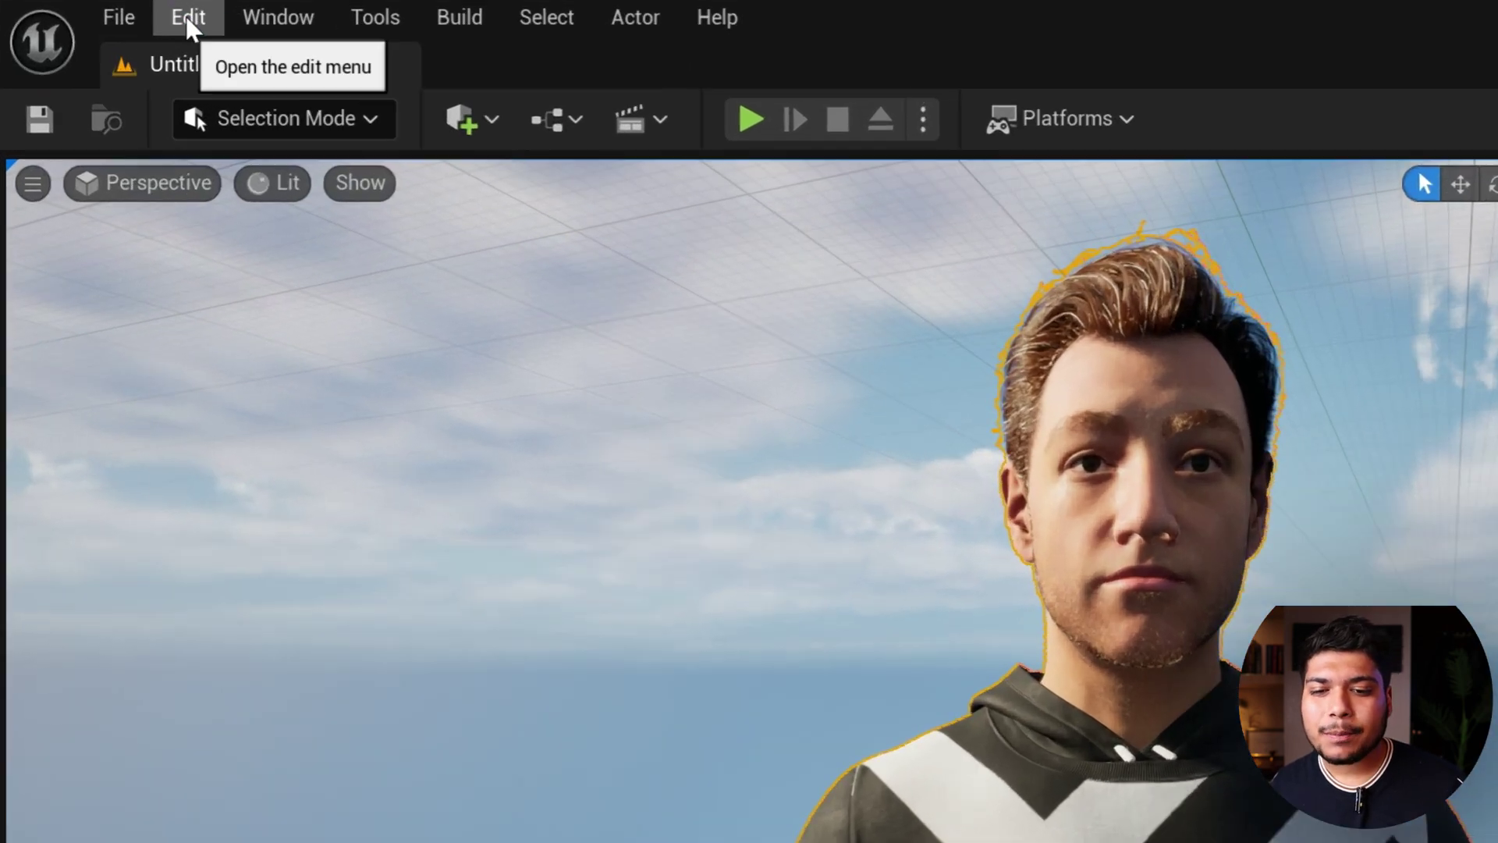
Search the plugins browser for 'live link'
click(123, 41)
click(268, 495)
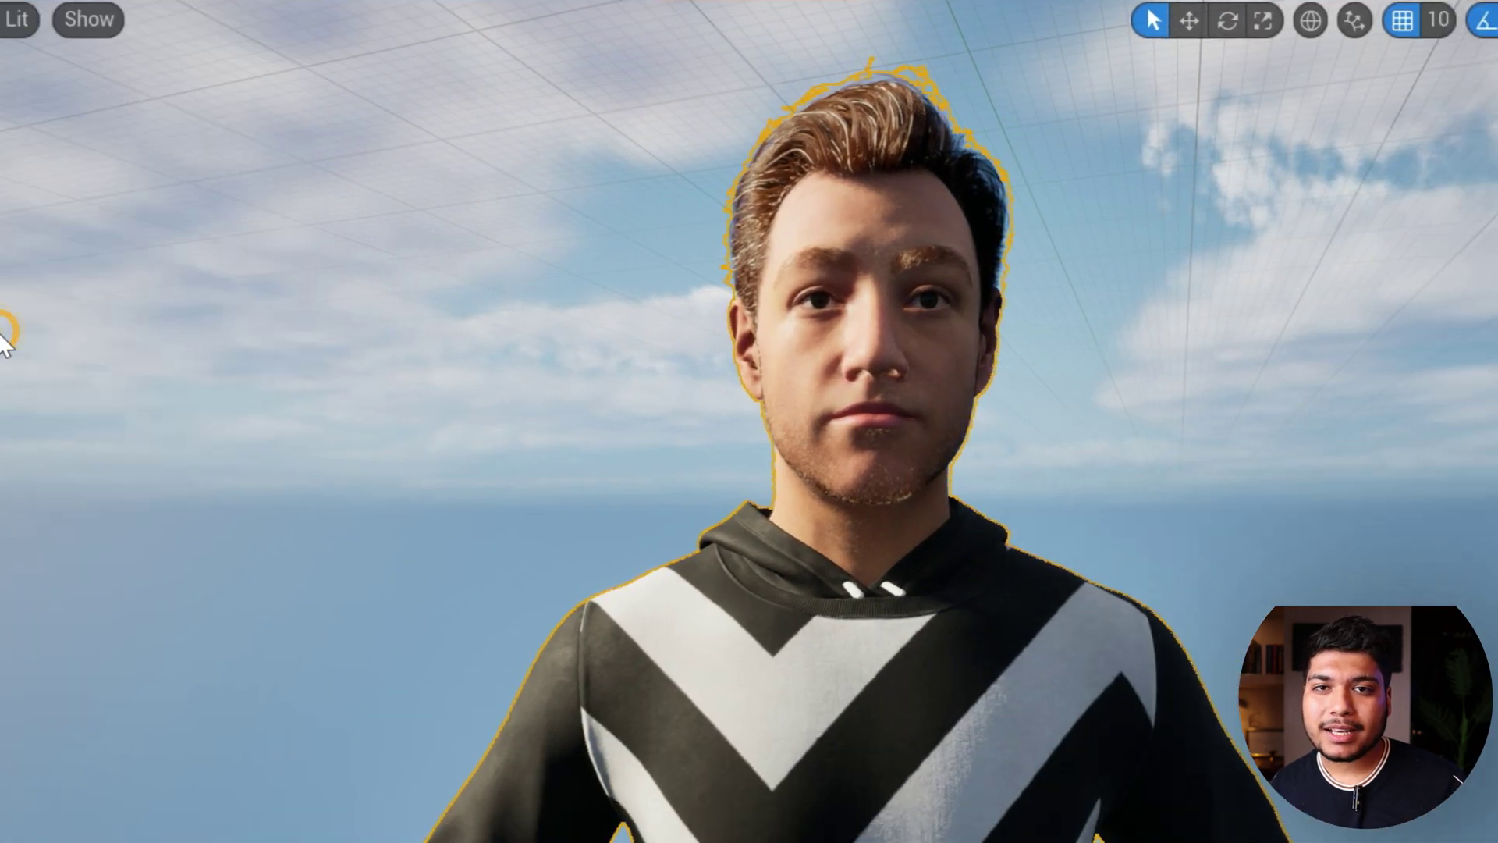
text(live)
text(ink)
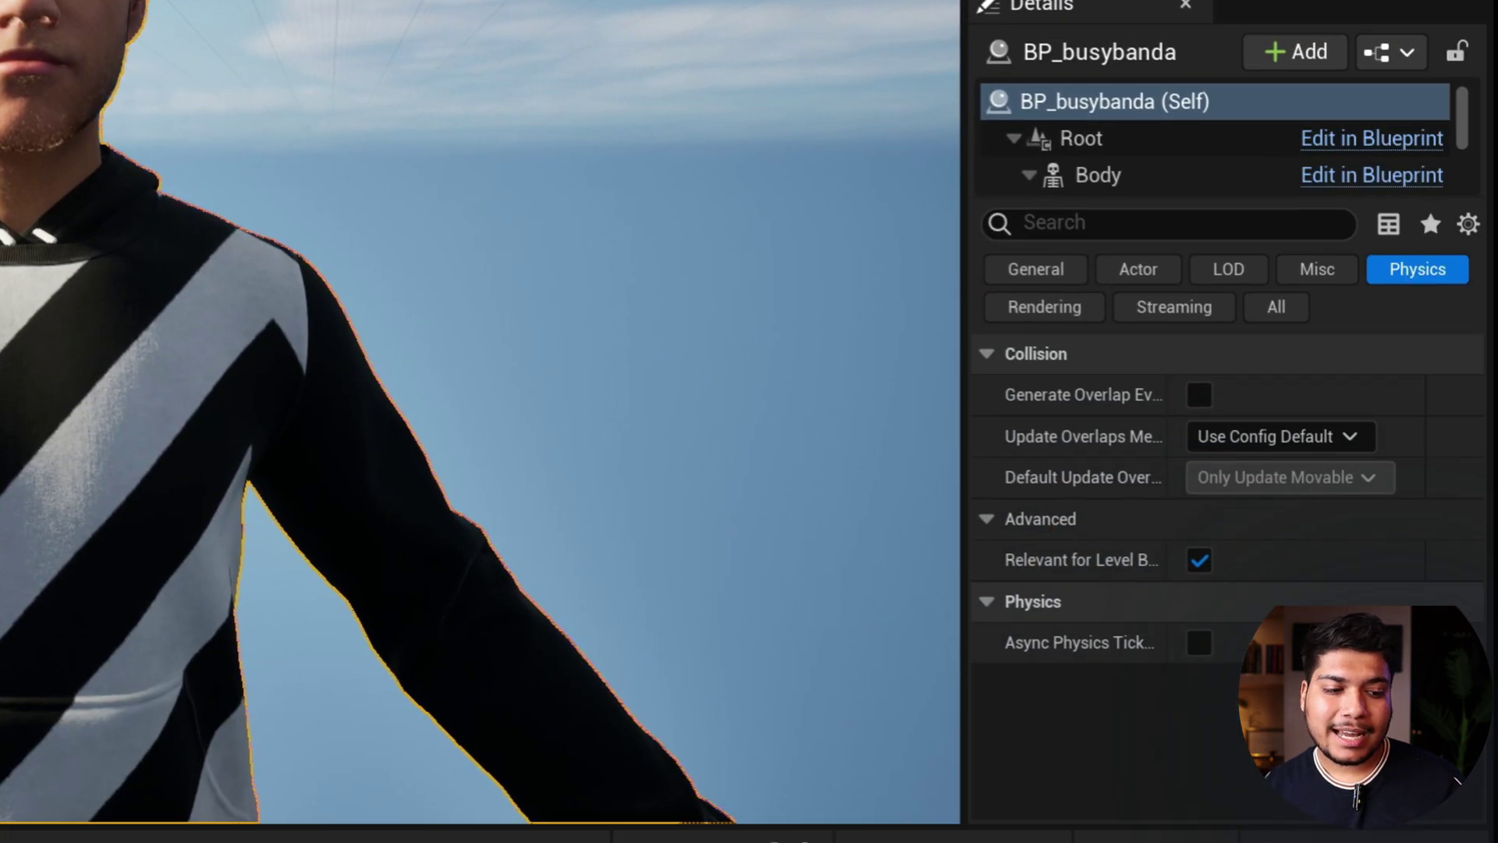
In busybanda's Details, enable Use ARKit Face and set ARKit Face Subj to iPhone
click(1035, 270)
text(live li)
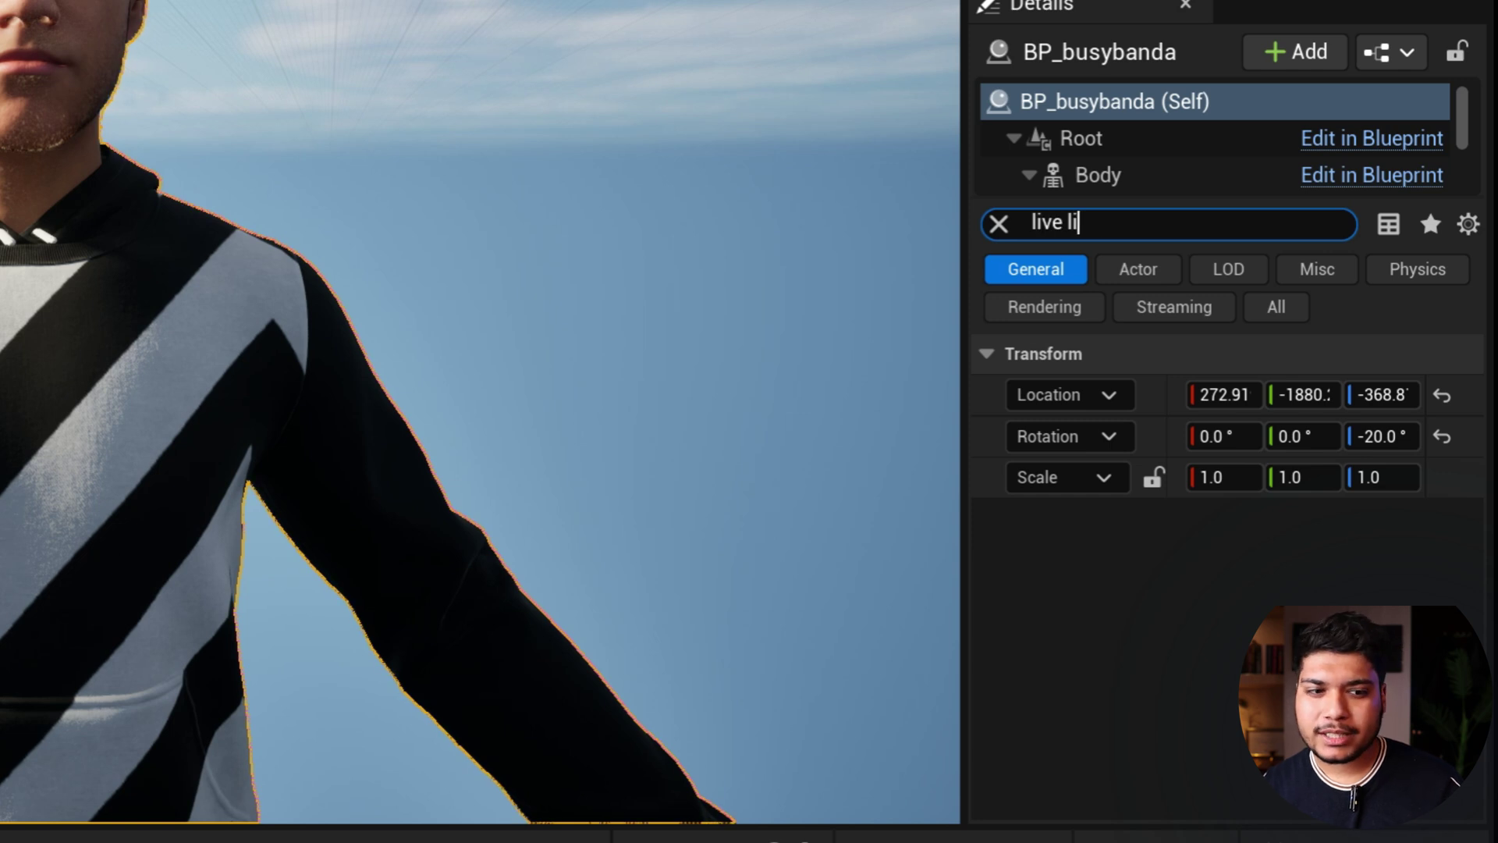
text(nk)
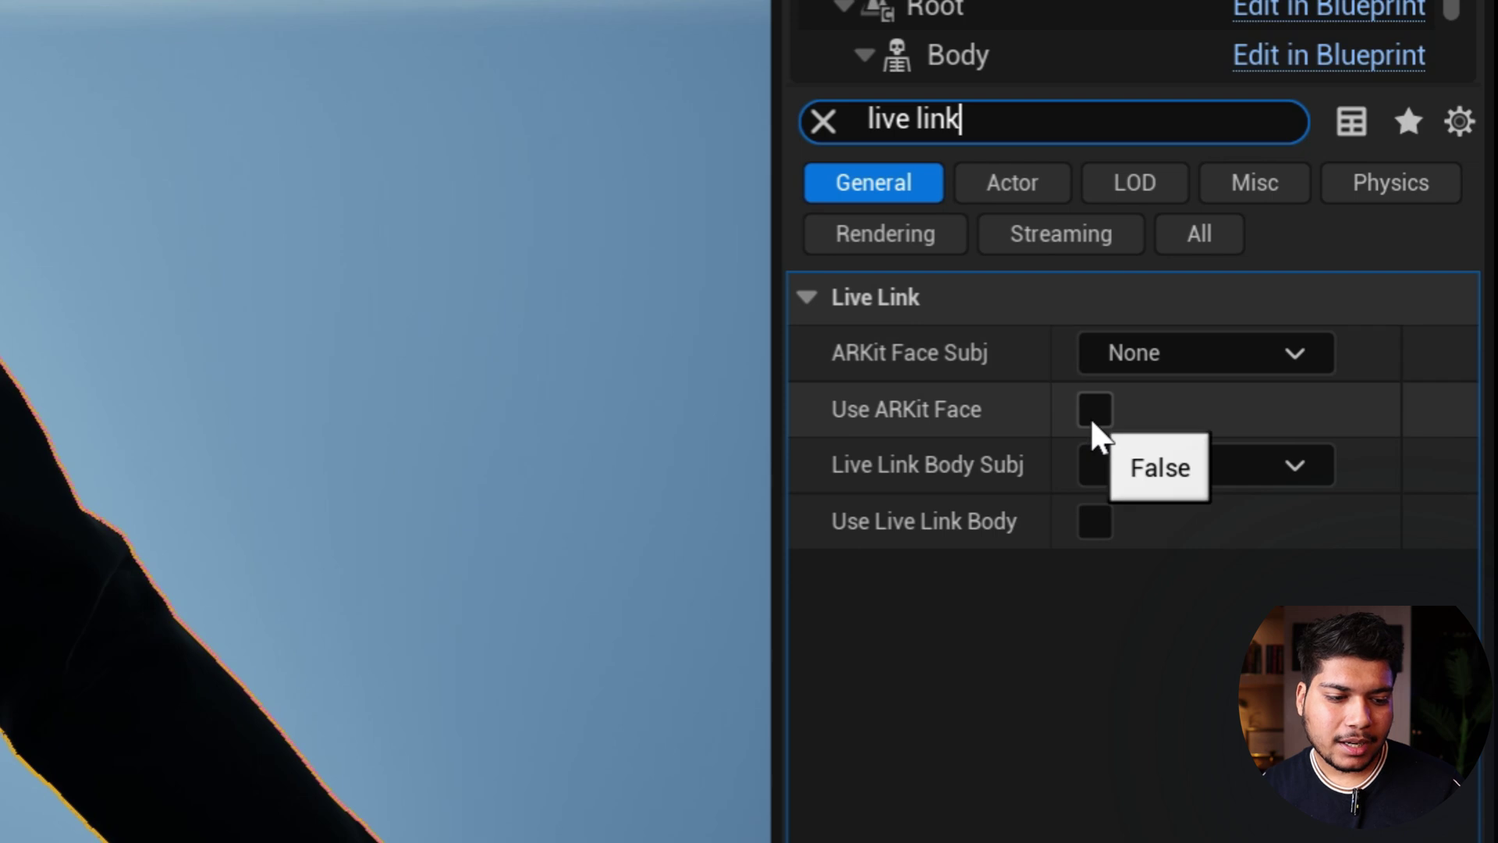
click(1198, 438)
click(1242, 357)
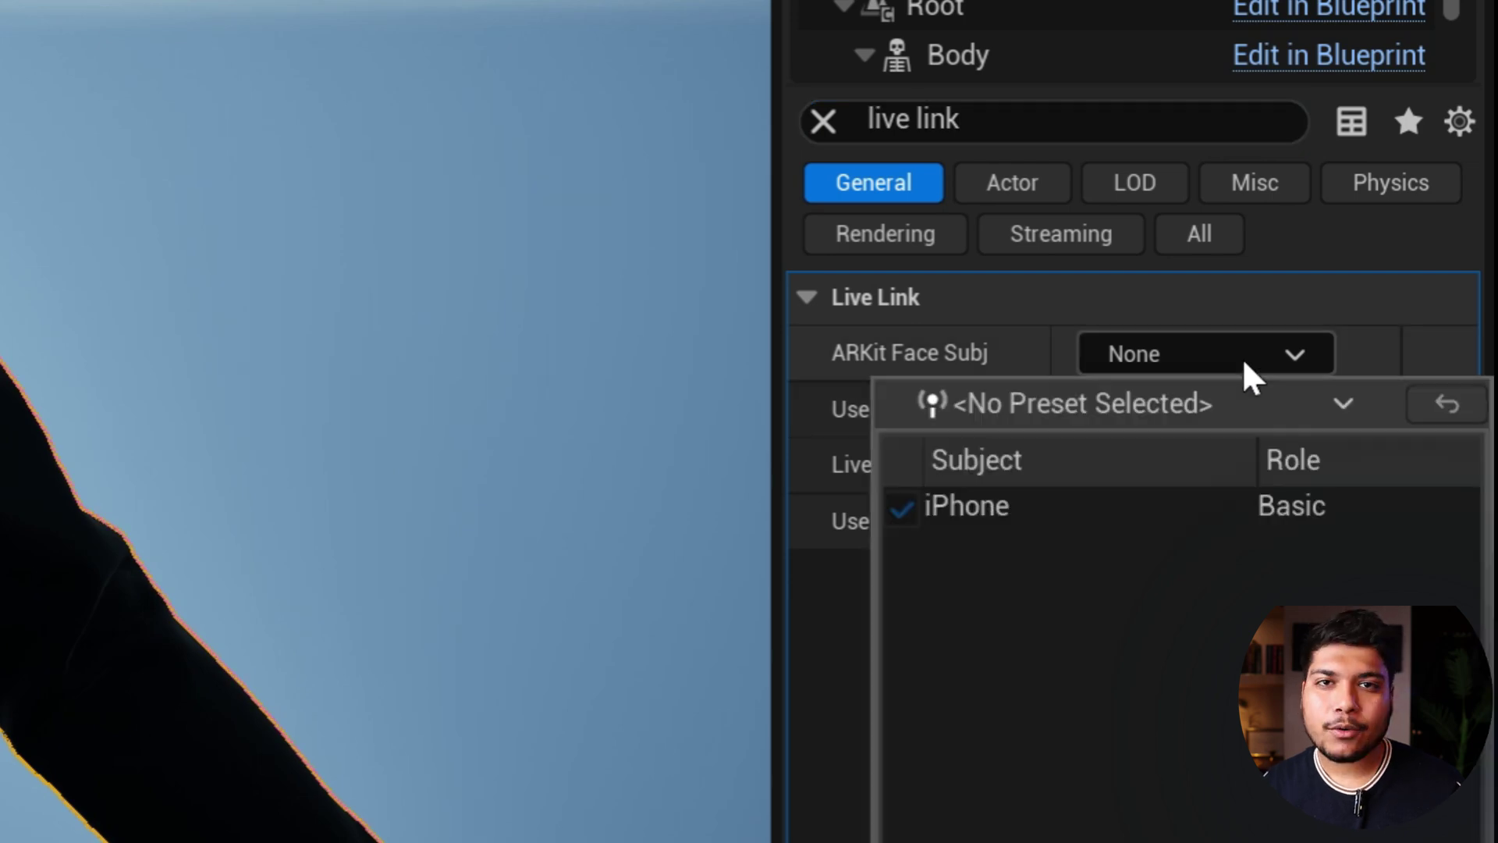
click(1071, 511)
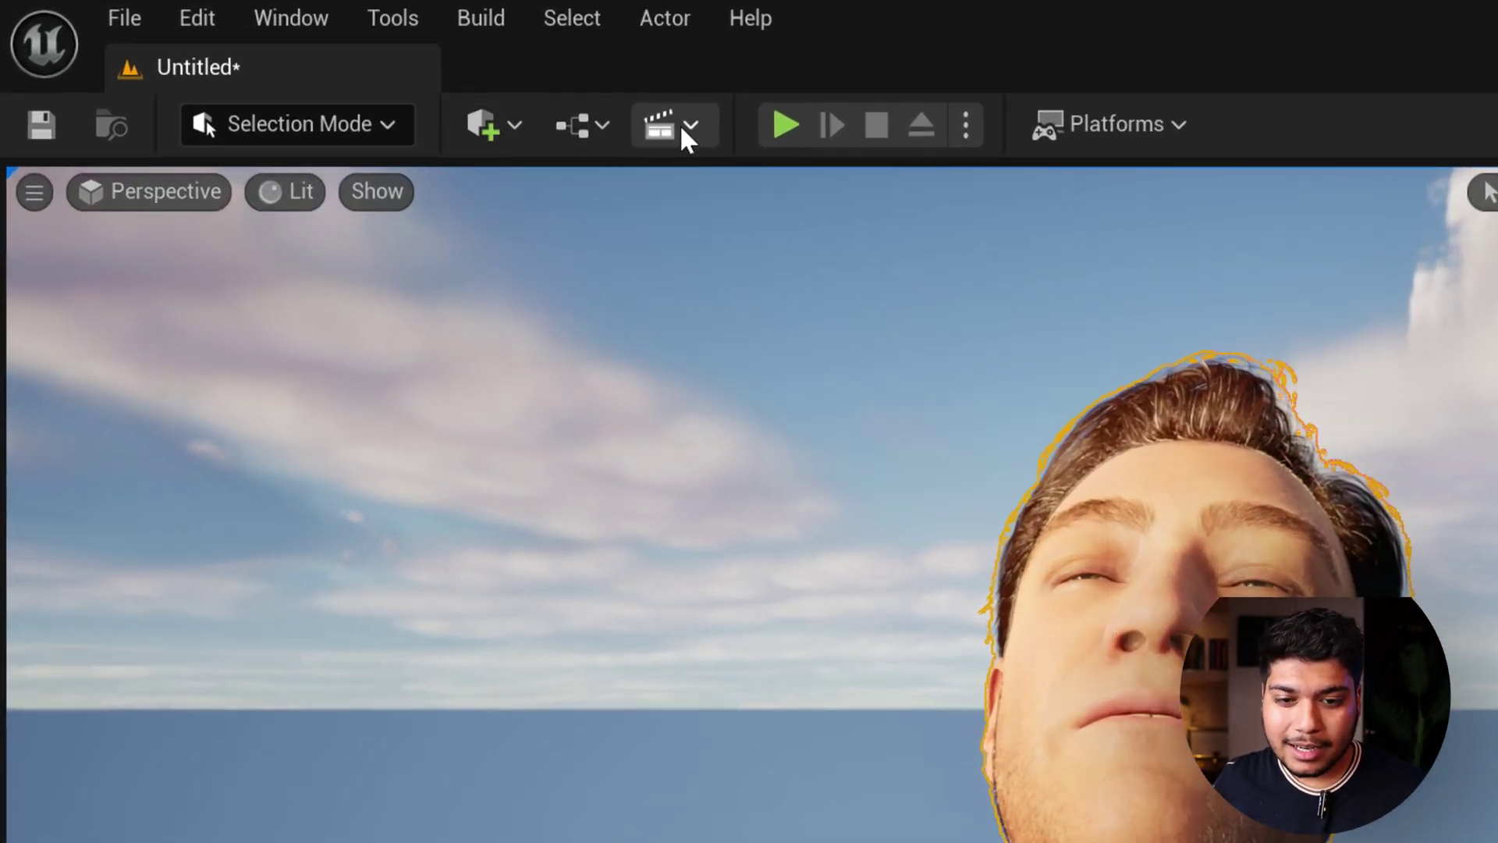
Create a new Level Sequence from Cinematics and drag BP_busybanda into Sequencer
click(680, 124)
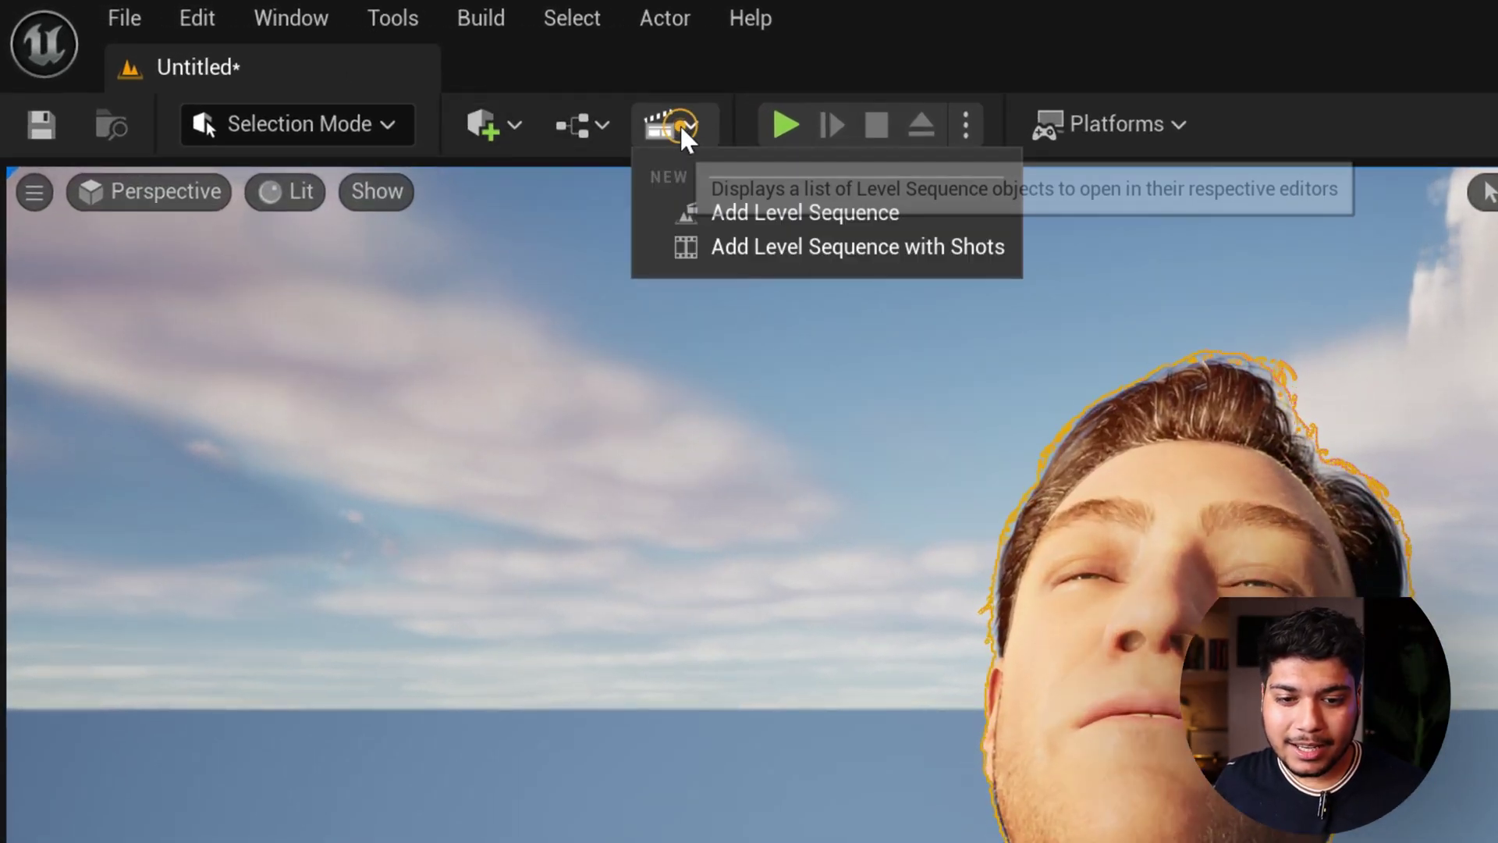
click(748, 213)
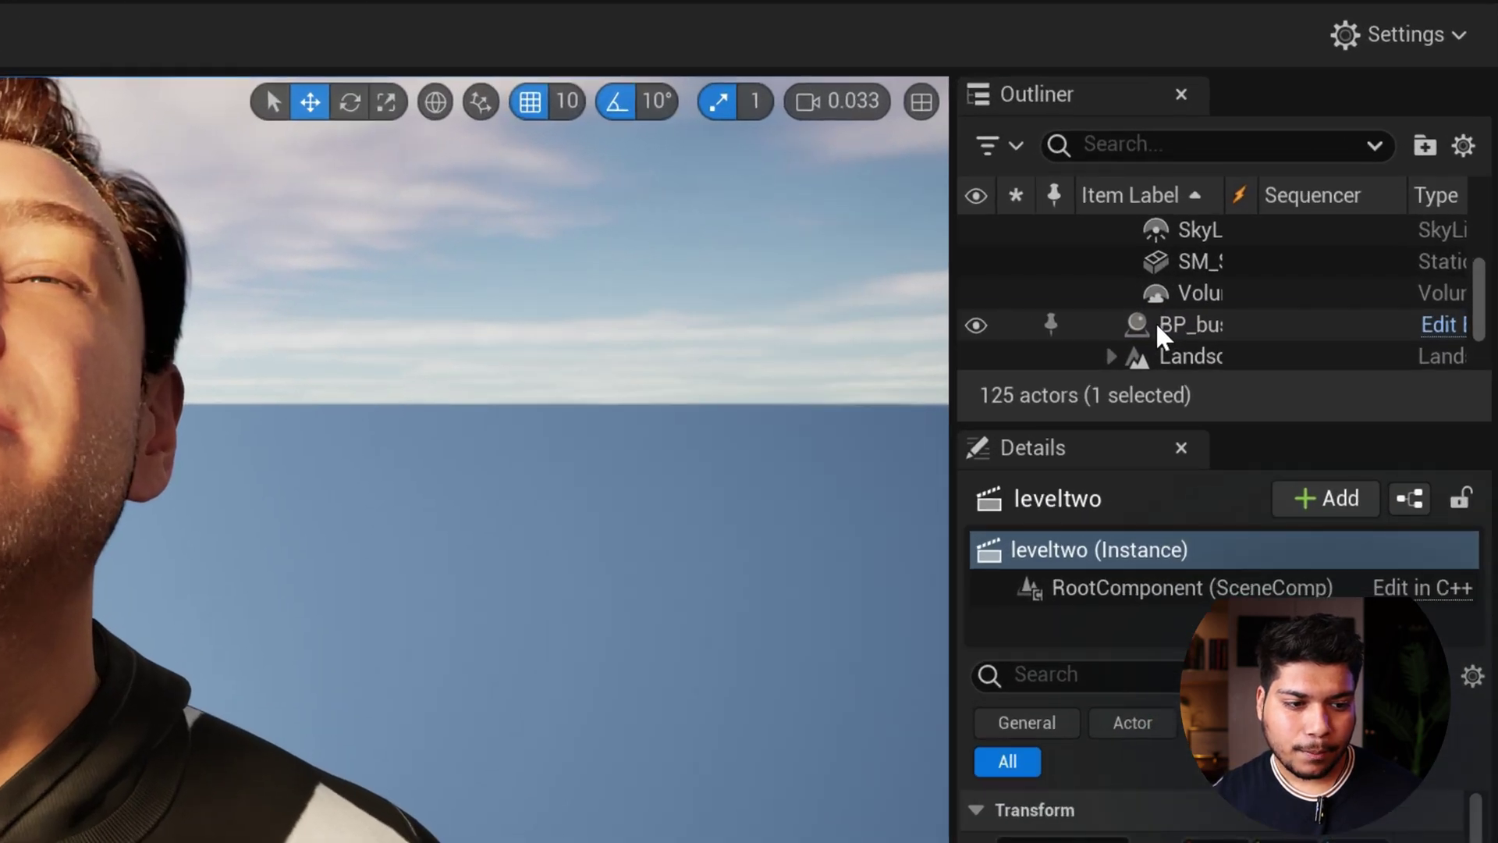
drag(1155, 322, 661, 591)
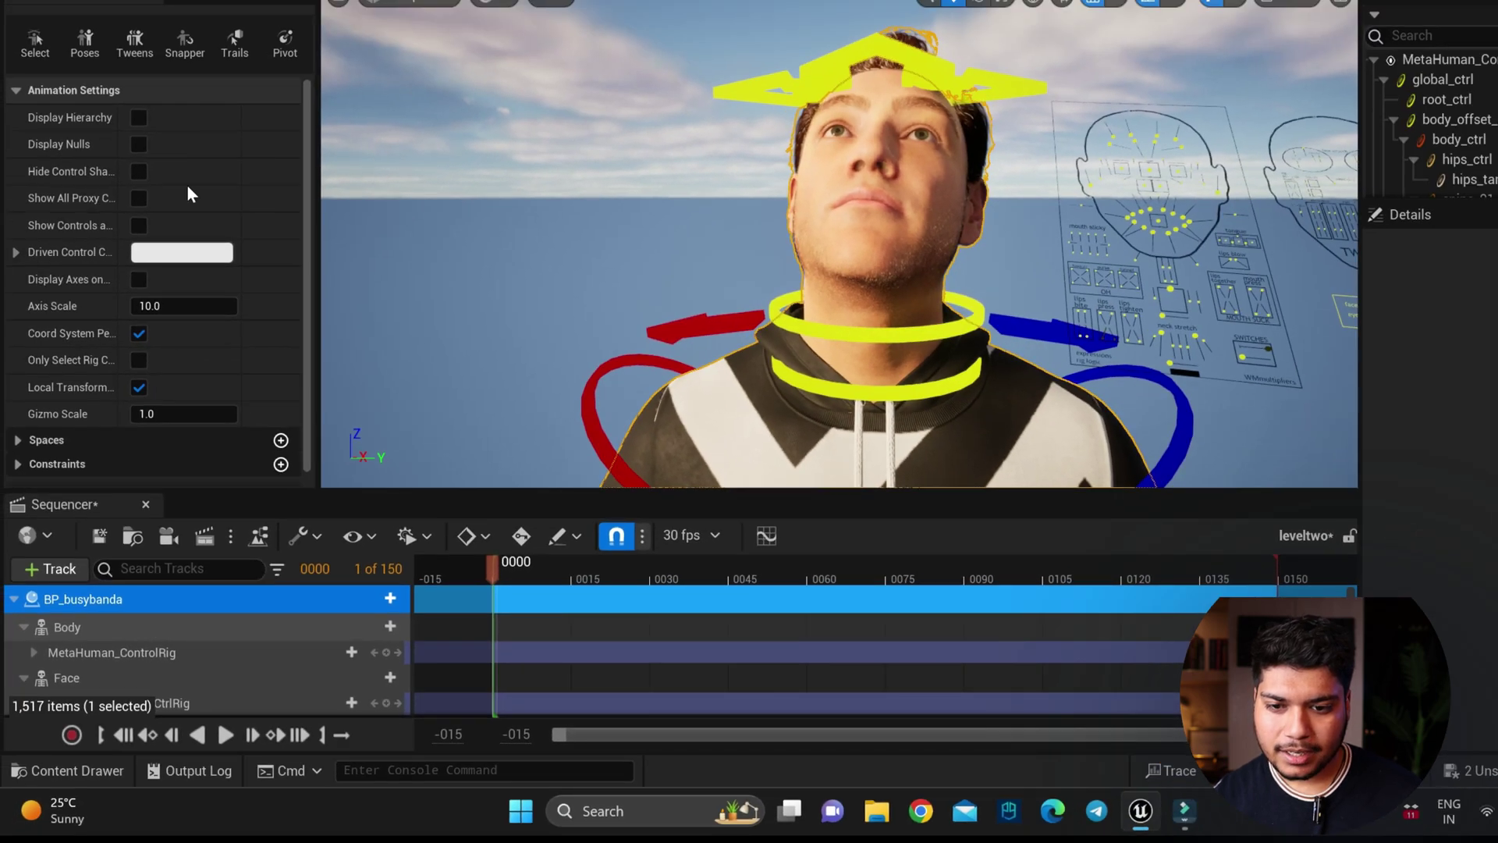
click(146, 2)
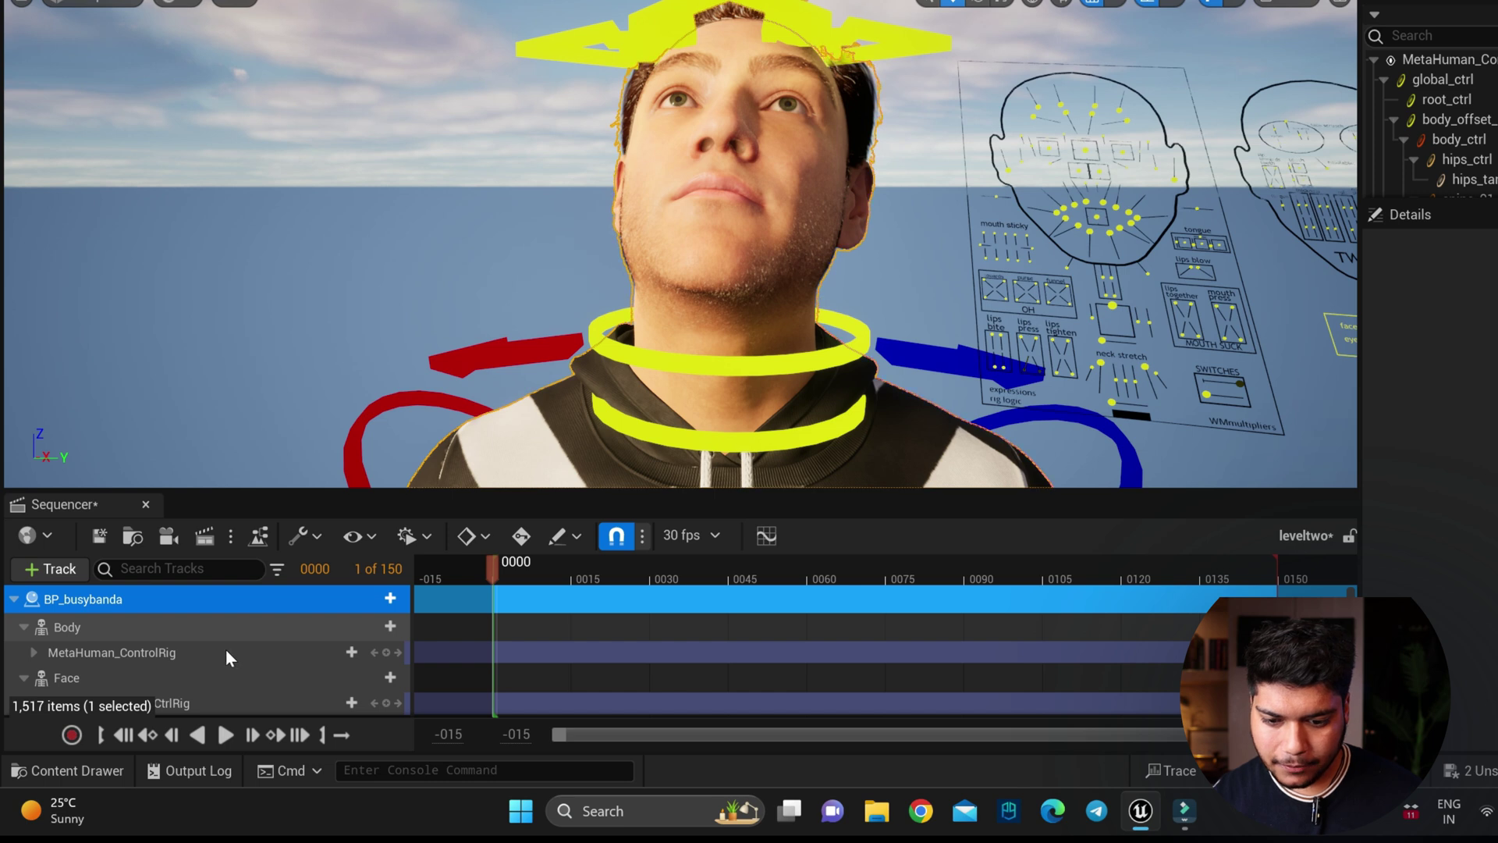
Delete the MetaHuman_ControlRig, Body and Face_ControlBoard_CtrlRig tracks, leaving only Face
click(184, 653)
right_click(185, 653)
click(274, 414)
right_click(109, 626)
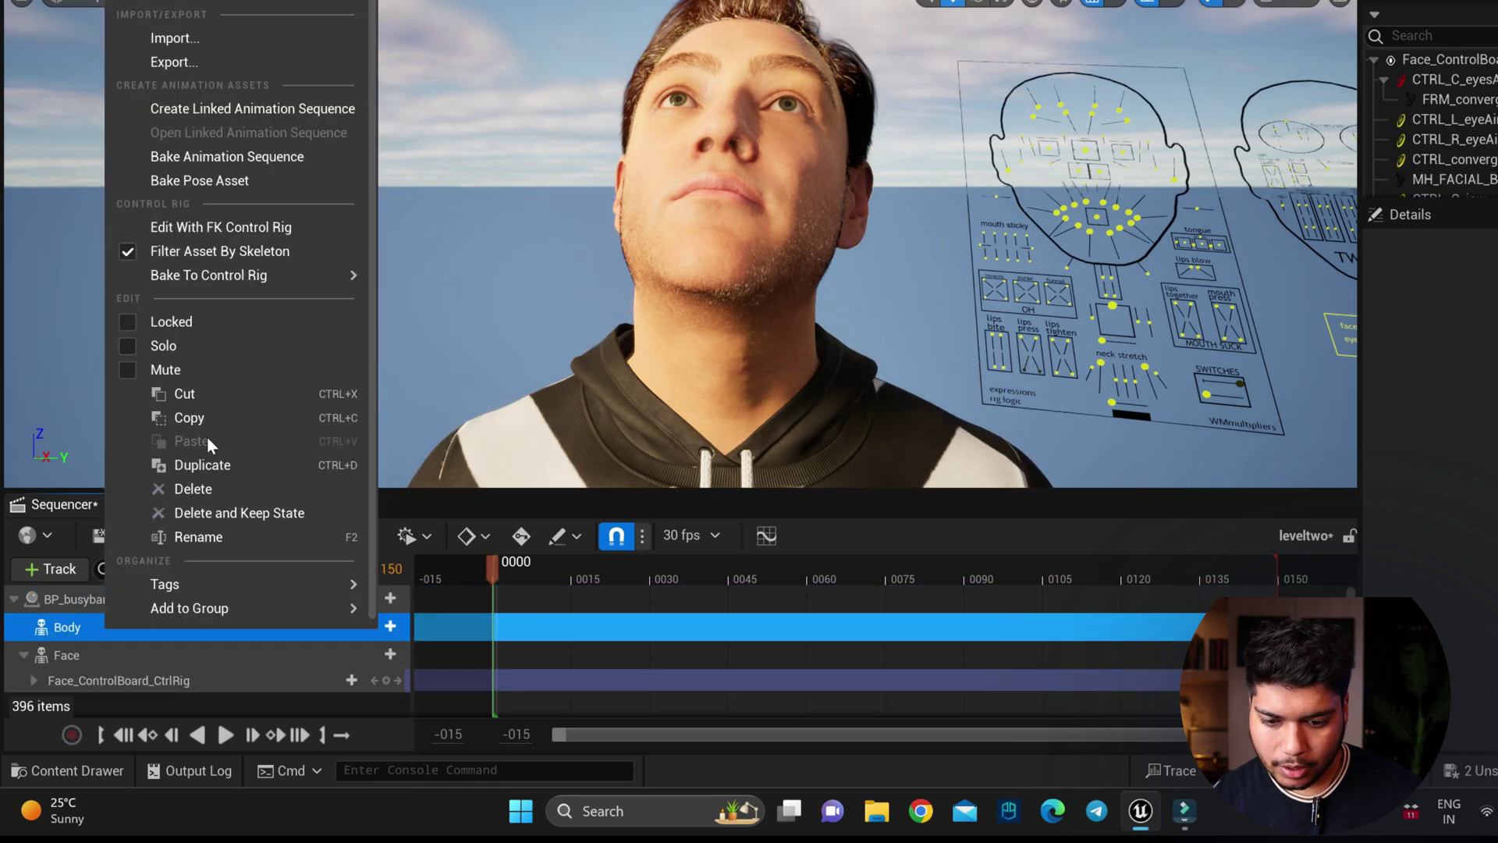
click(193, 488)
right_click(168, 646)
click(226, 421)
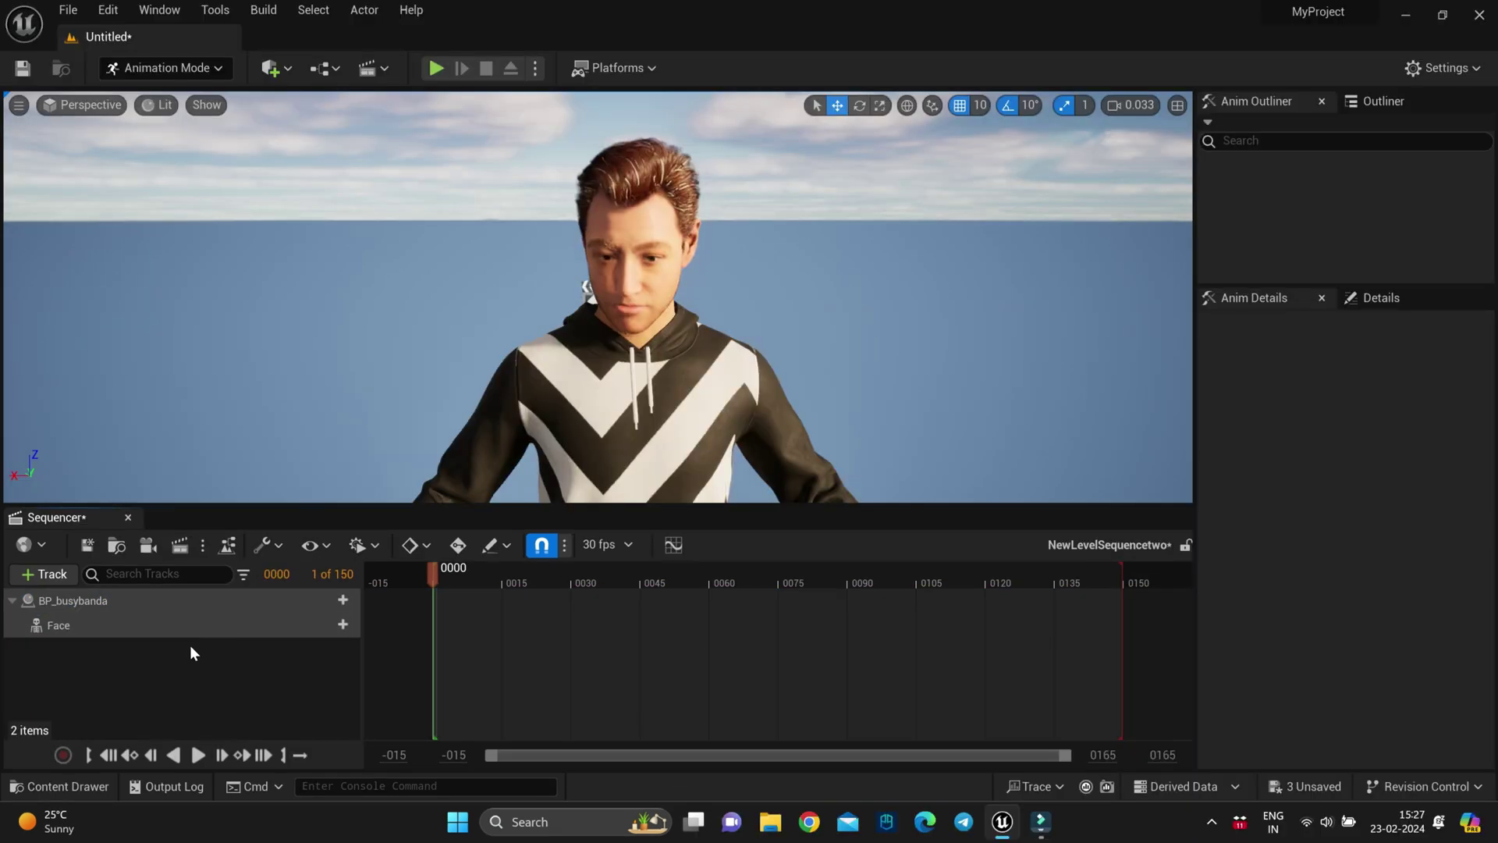
Set the view range end to 1000, extend playback to about frame 943, and record the Face track
text(0)
click(1102, 754)
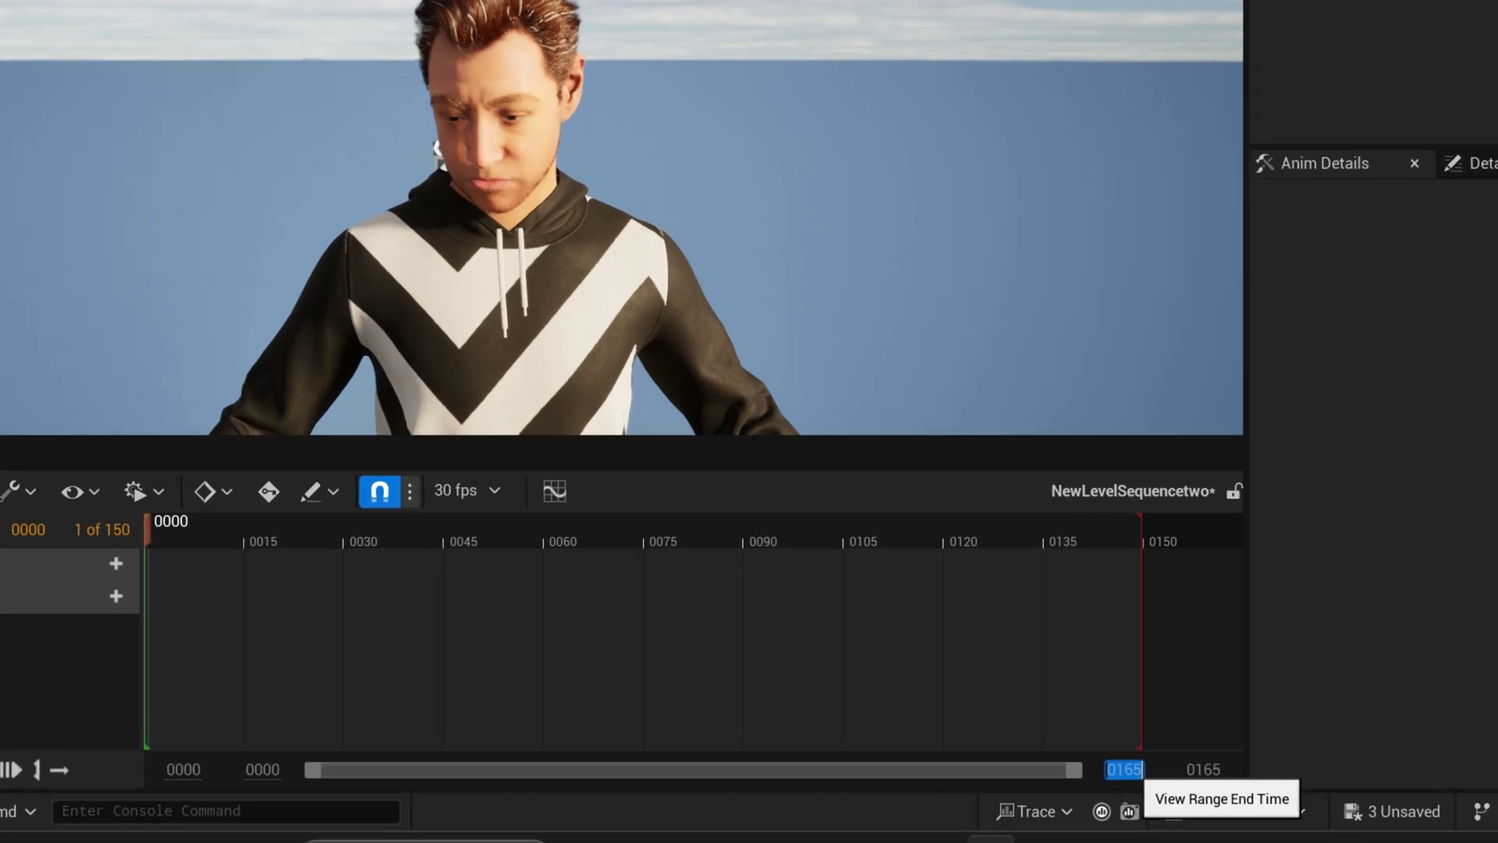
text(100)
key(Return)
drag(324, 538, 1178, 542)
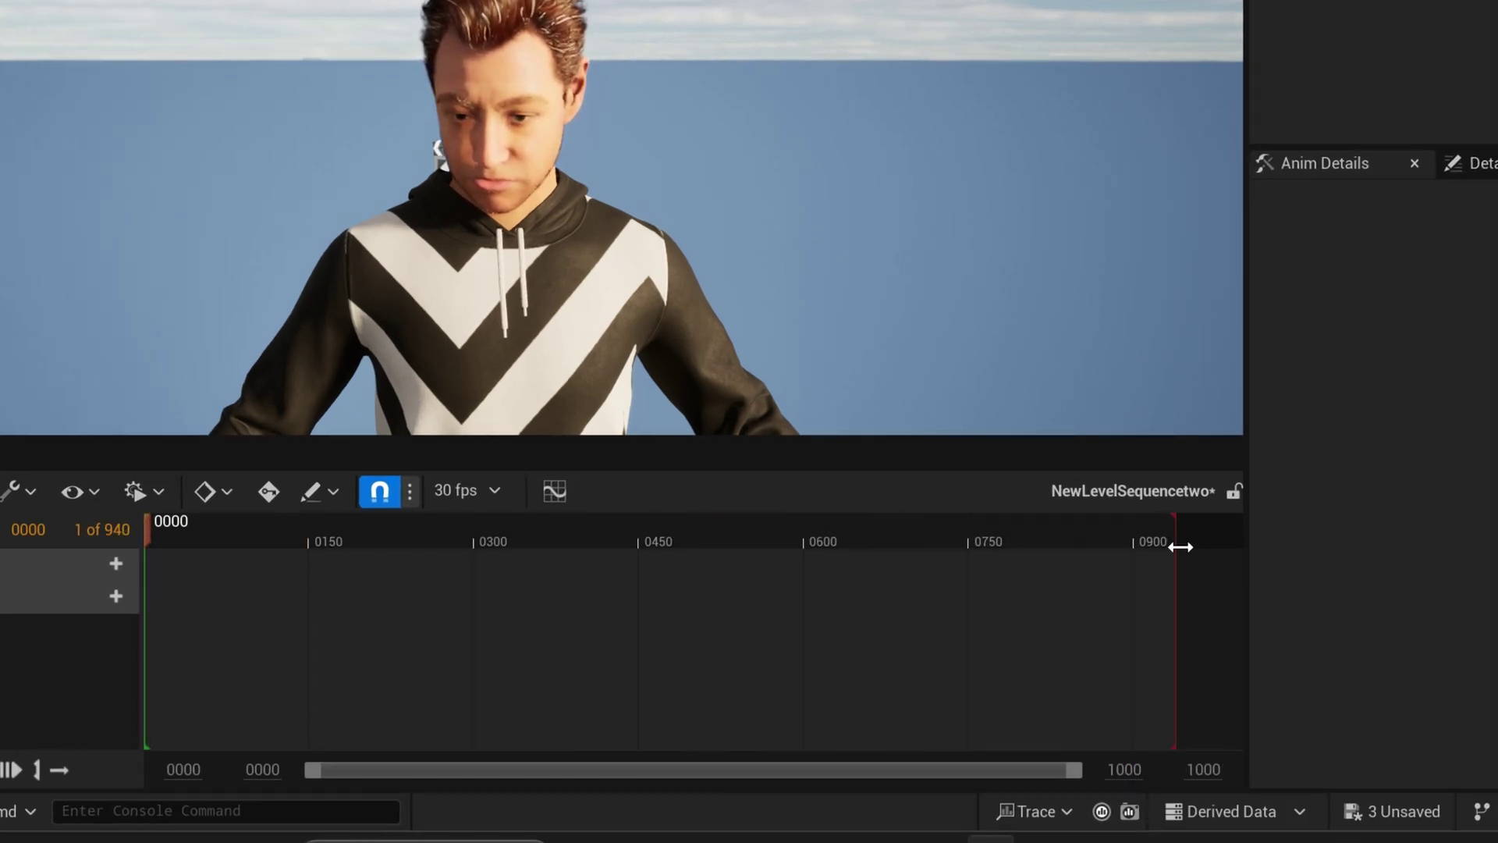
click(106, 603)
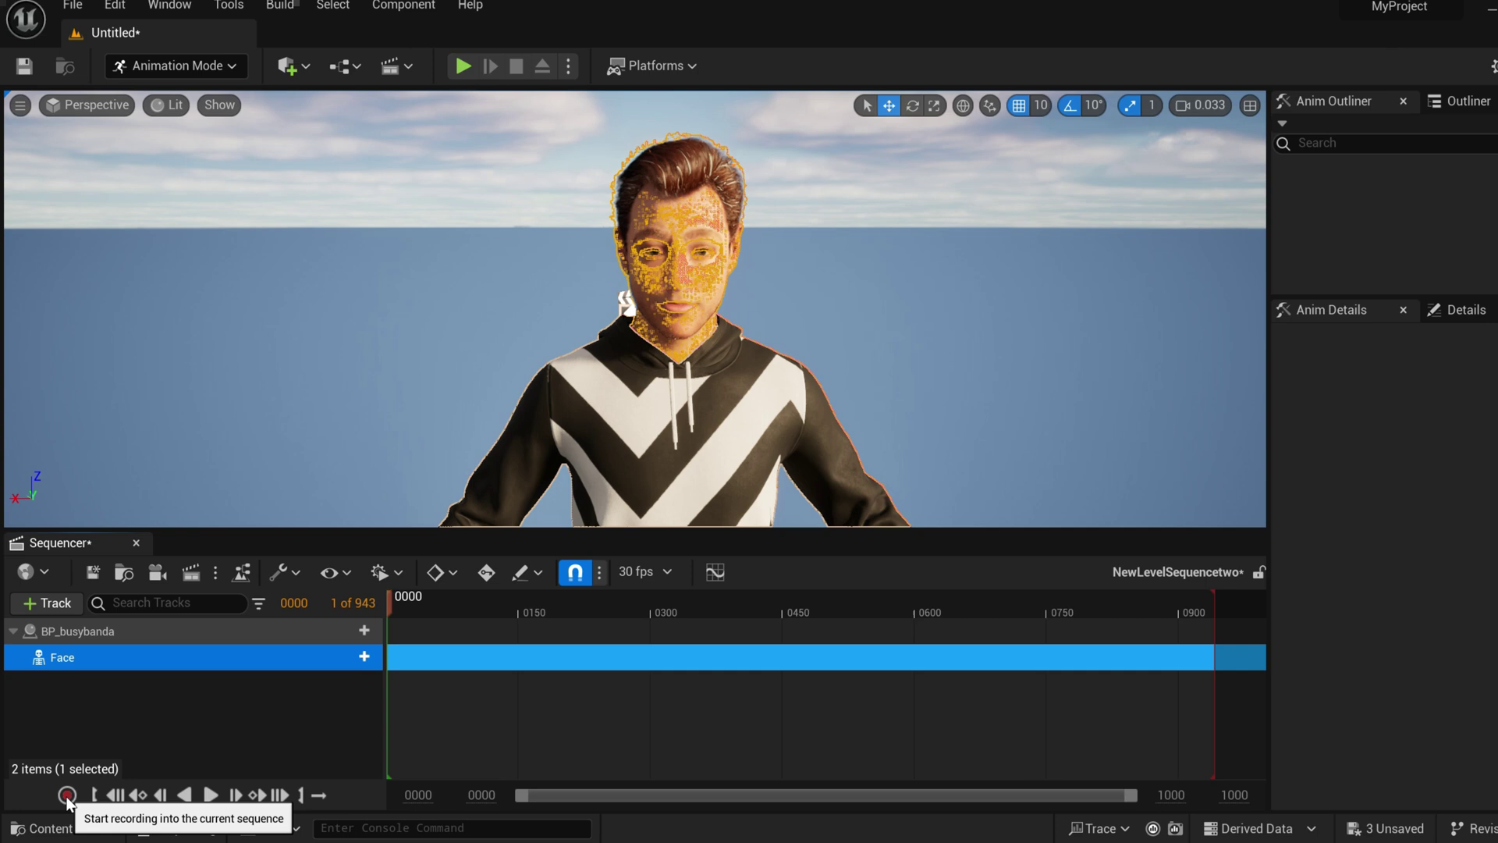
click(66, 796)
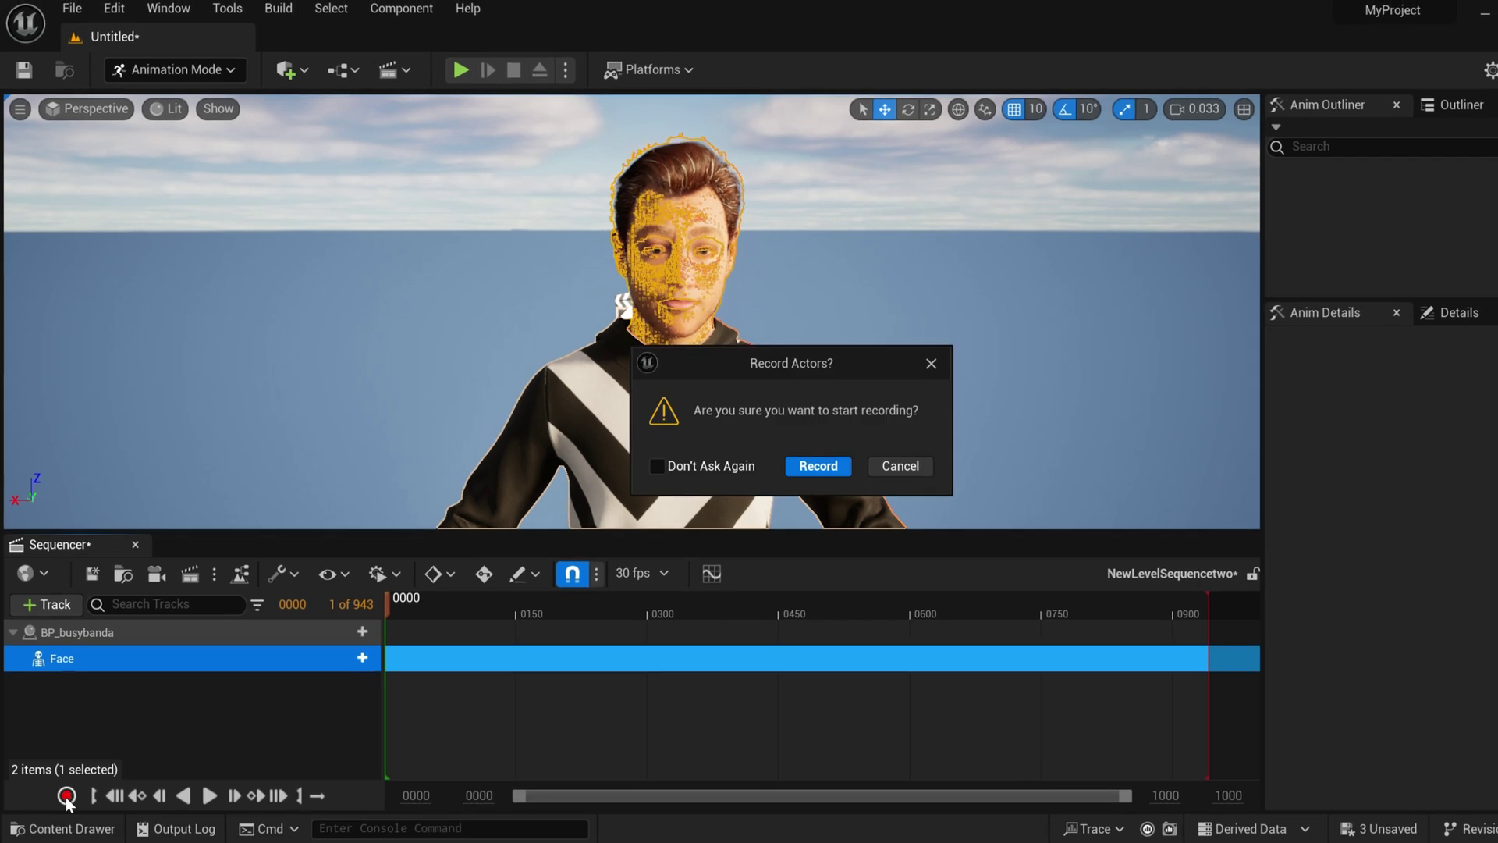
click(814, 465)
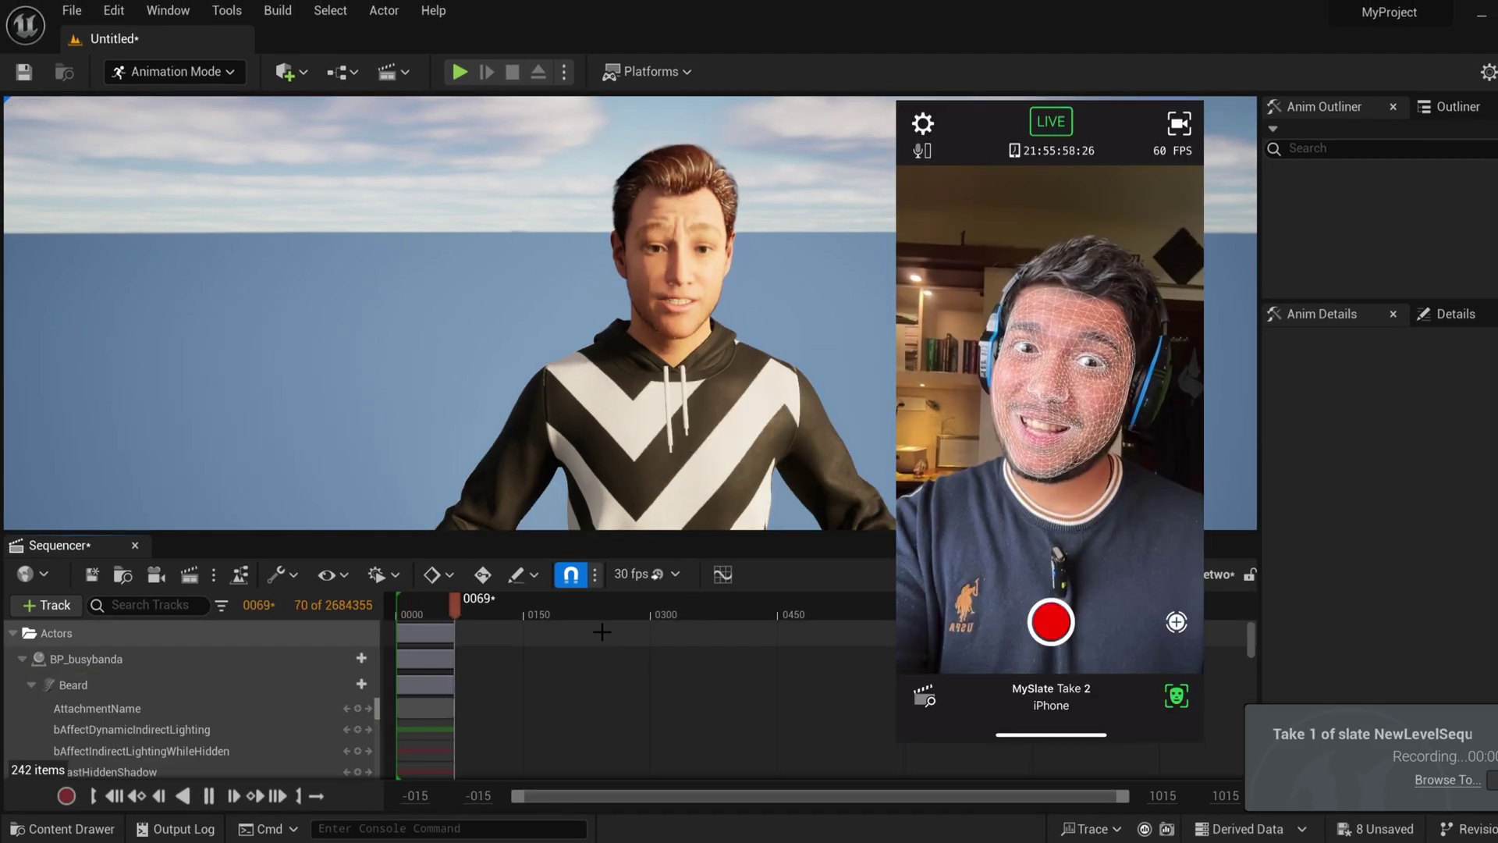